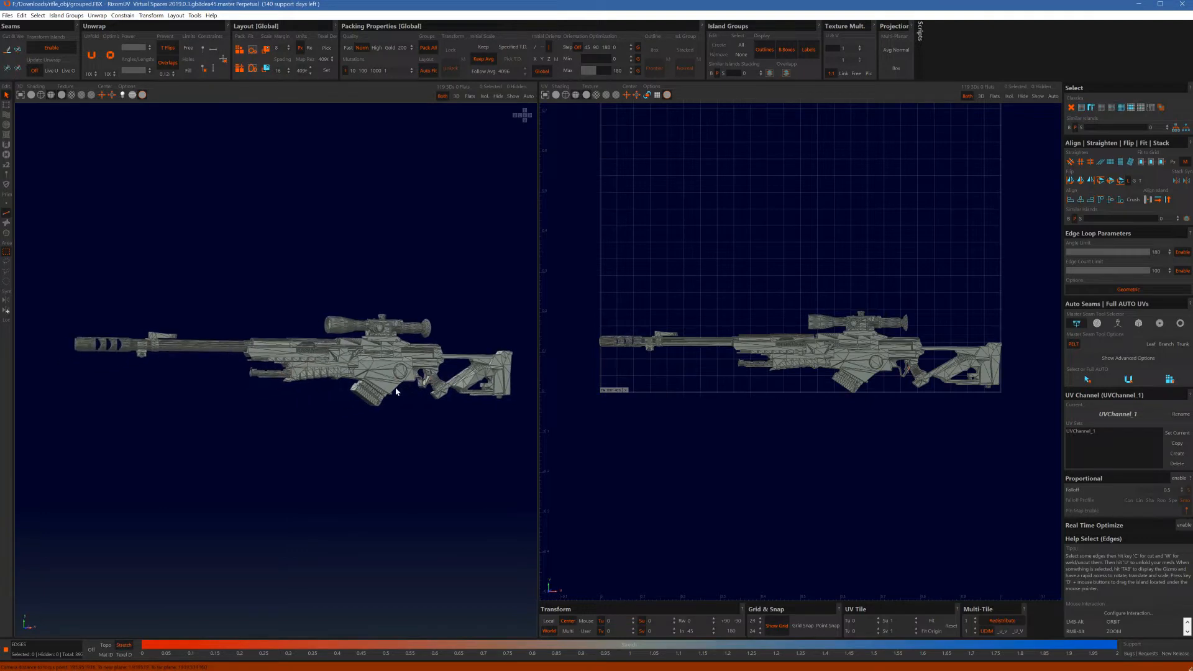
Step: Examine the whole rifle model from several angles, including a close look at its scope, receiver and magazine
alt+drag(392, 389, 387, 389)
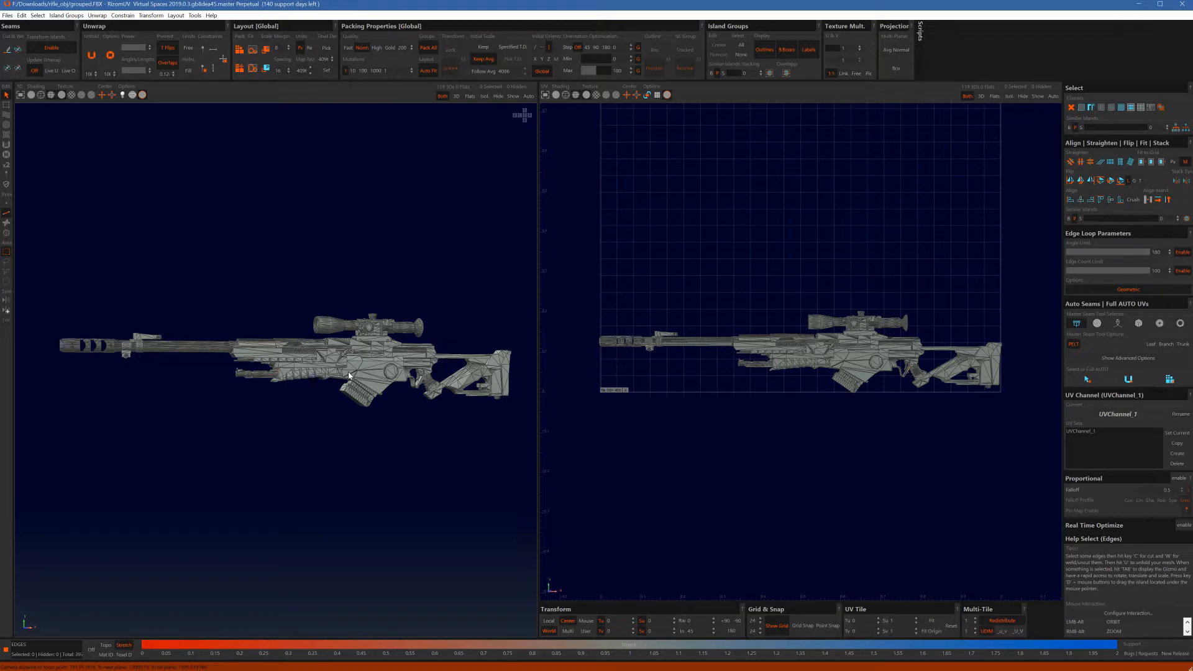
alt+drag(348, 376, 340, 379)
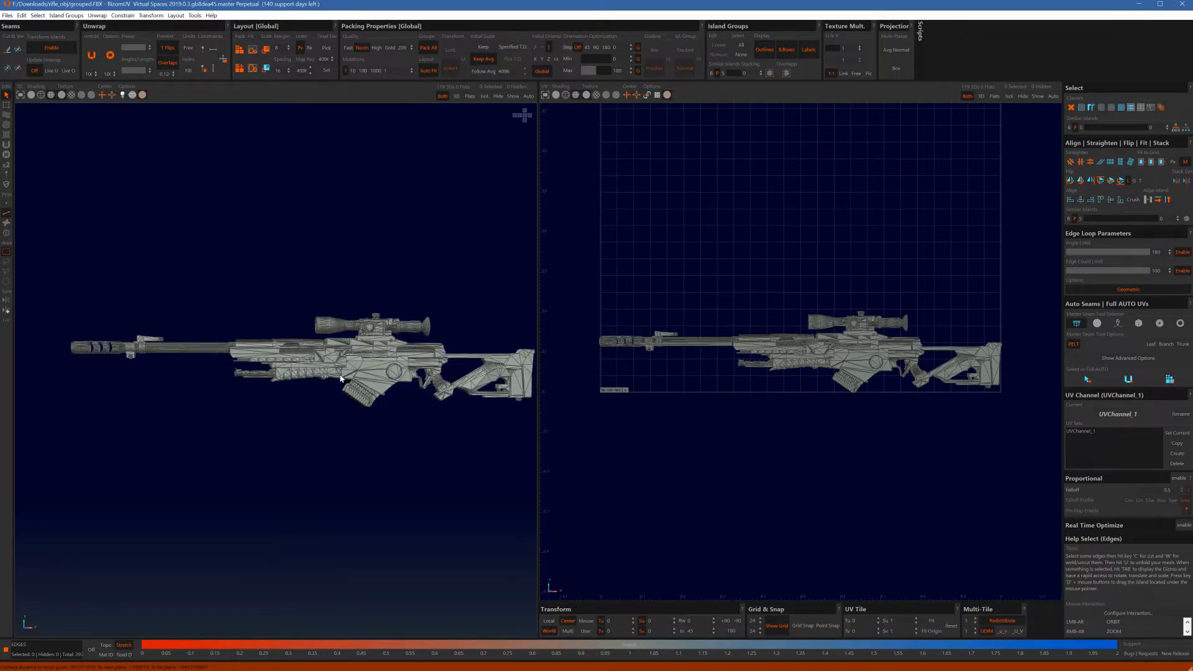
alt+middle_drag(375, 380, 361, 381)
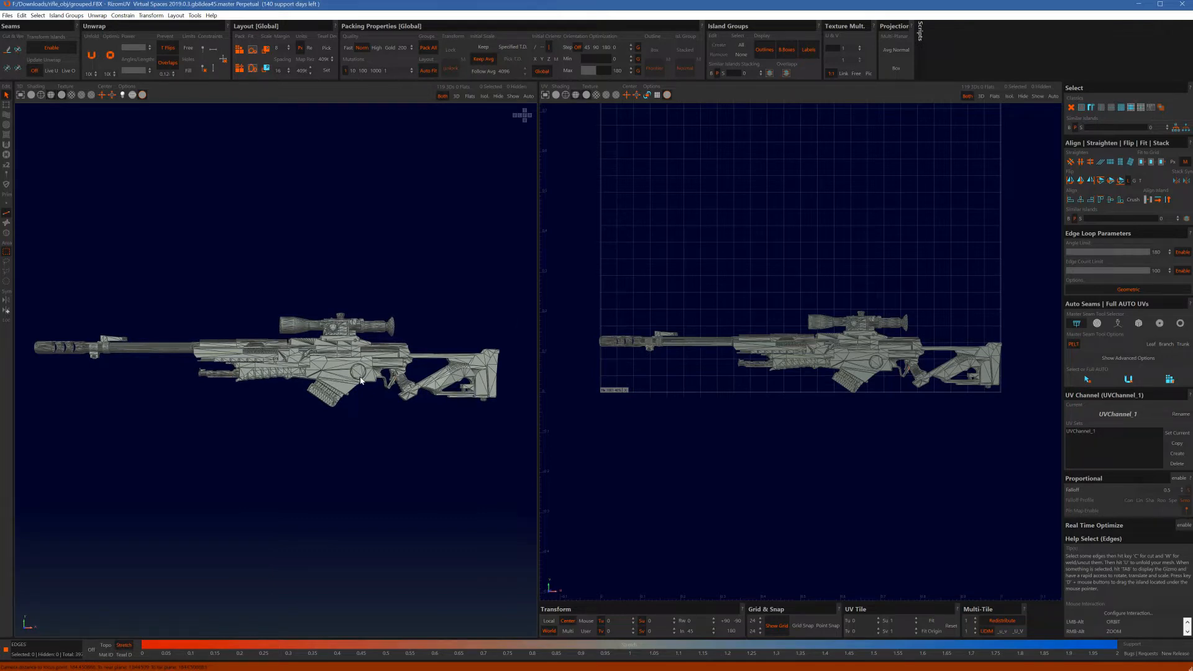
alt+drag(341, 381, 360, 380)
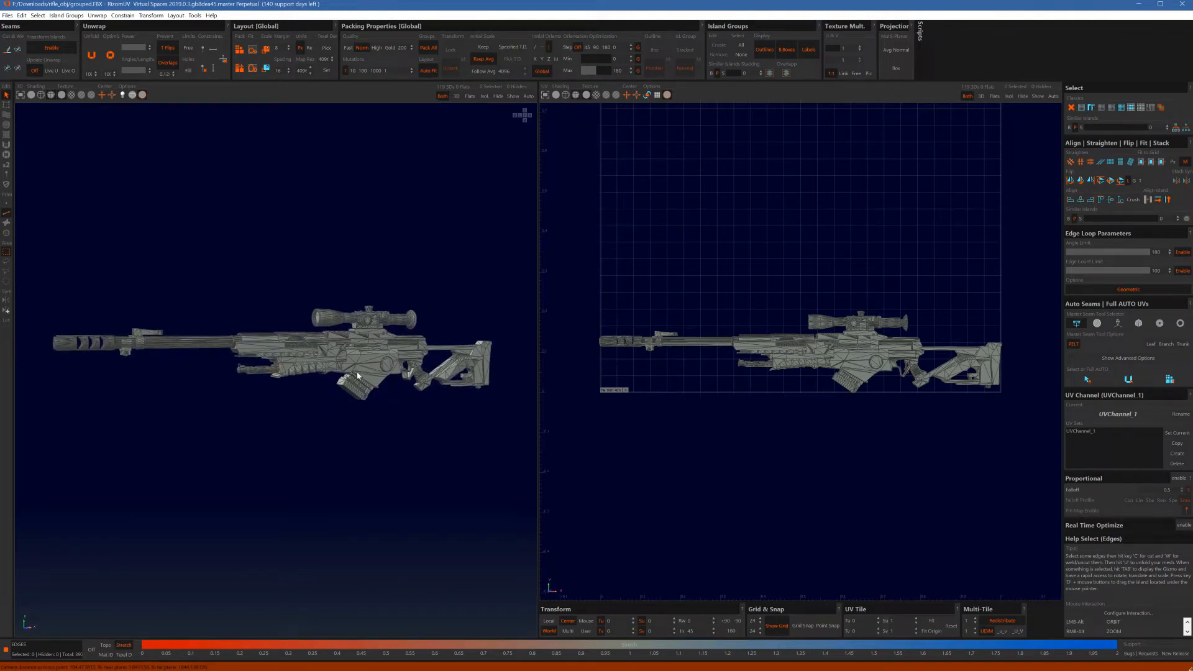
scroll(358, 376, down, 3)
scroll(357, 376, up, 3)
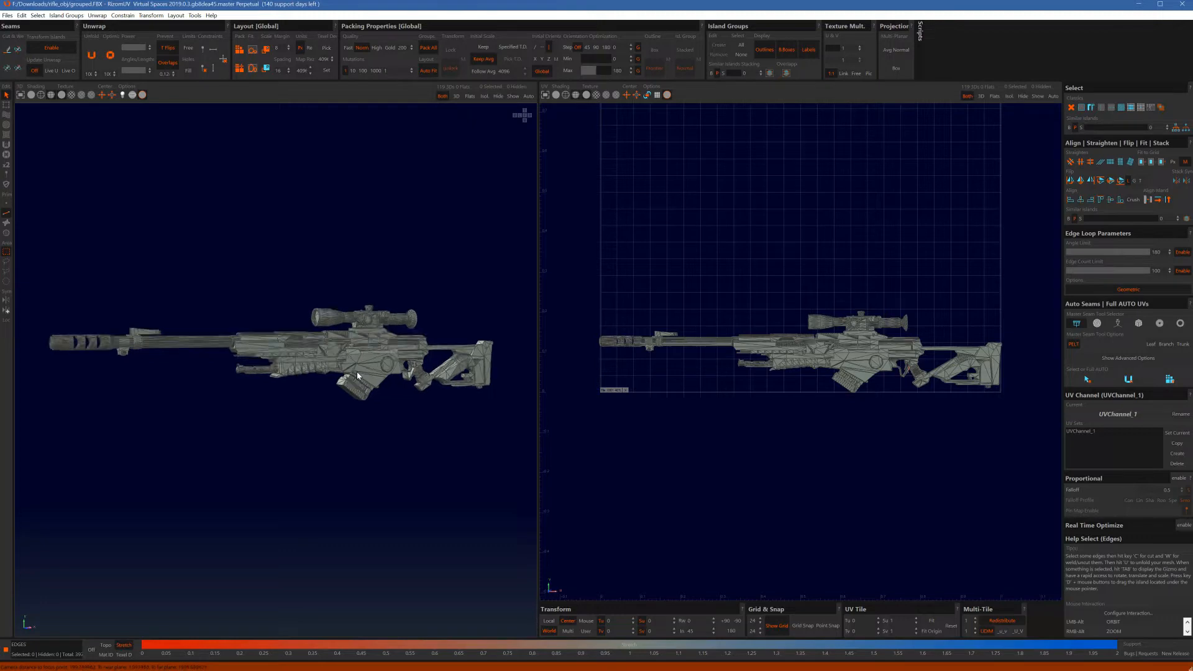
scroll(358, 376, up, 2)
alt+middle_drag(357, 372, 368, 367)
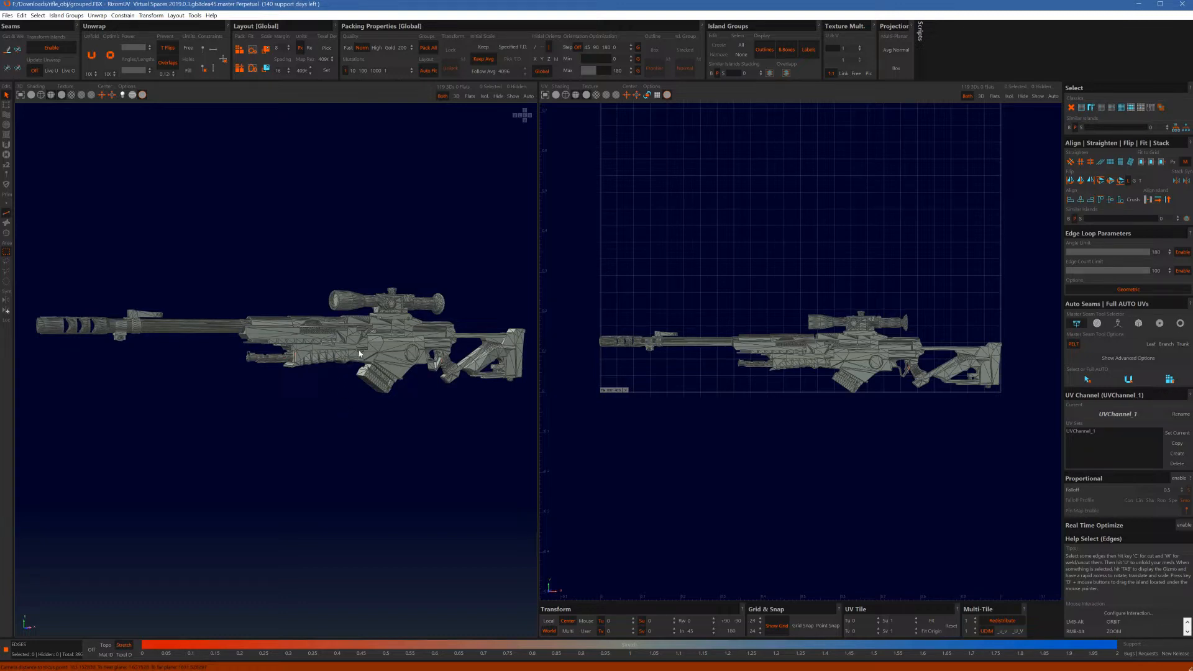
scroll(360, 354, down, 1)
scroll(372, 354, up, 3)
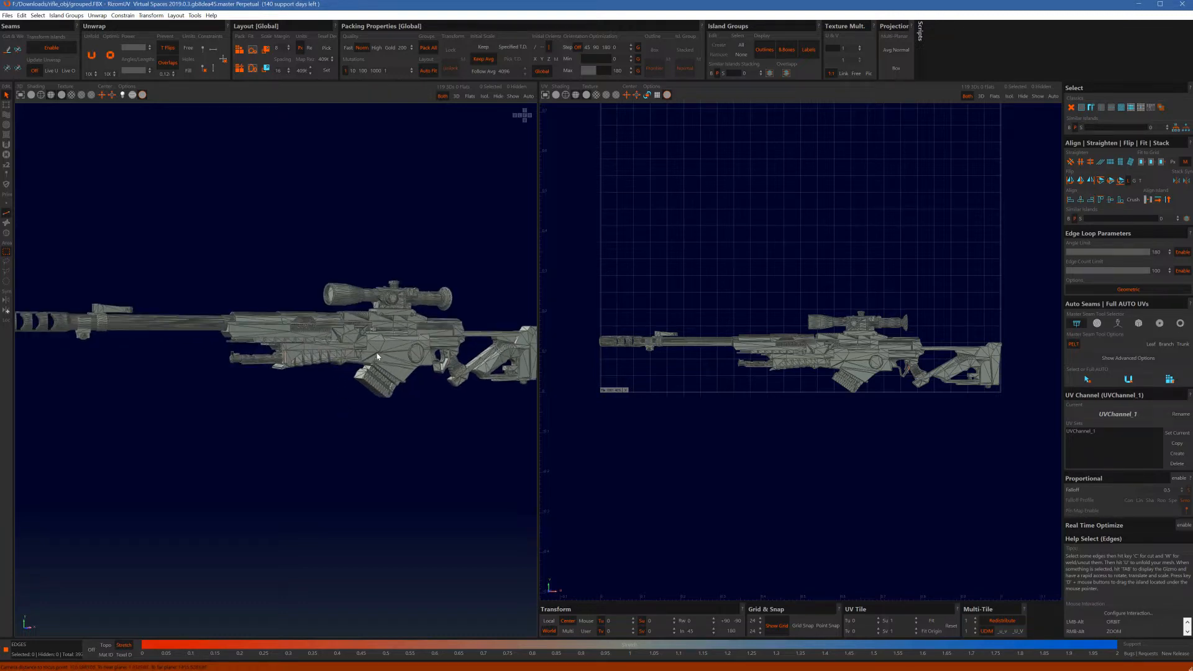
scroll(378, 356, down, 1)
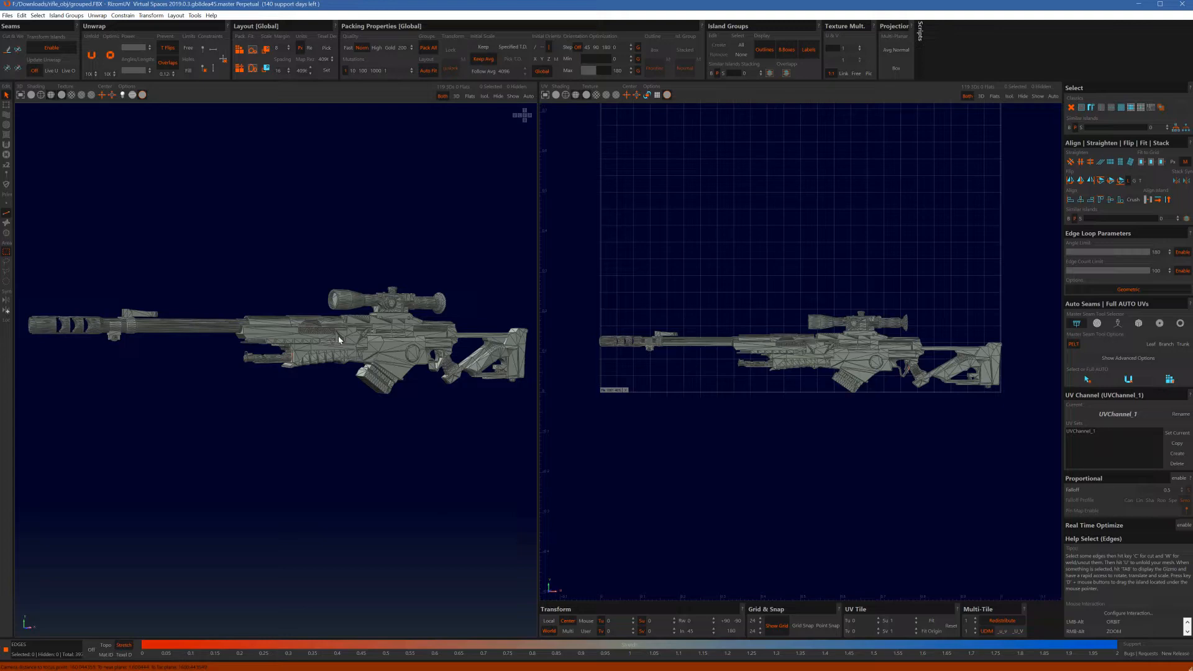
scroll(342, 339, down, 3)
scroll(365, 345, up, 8)
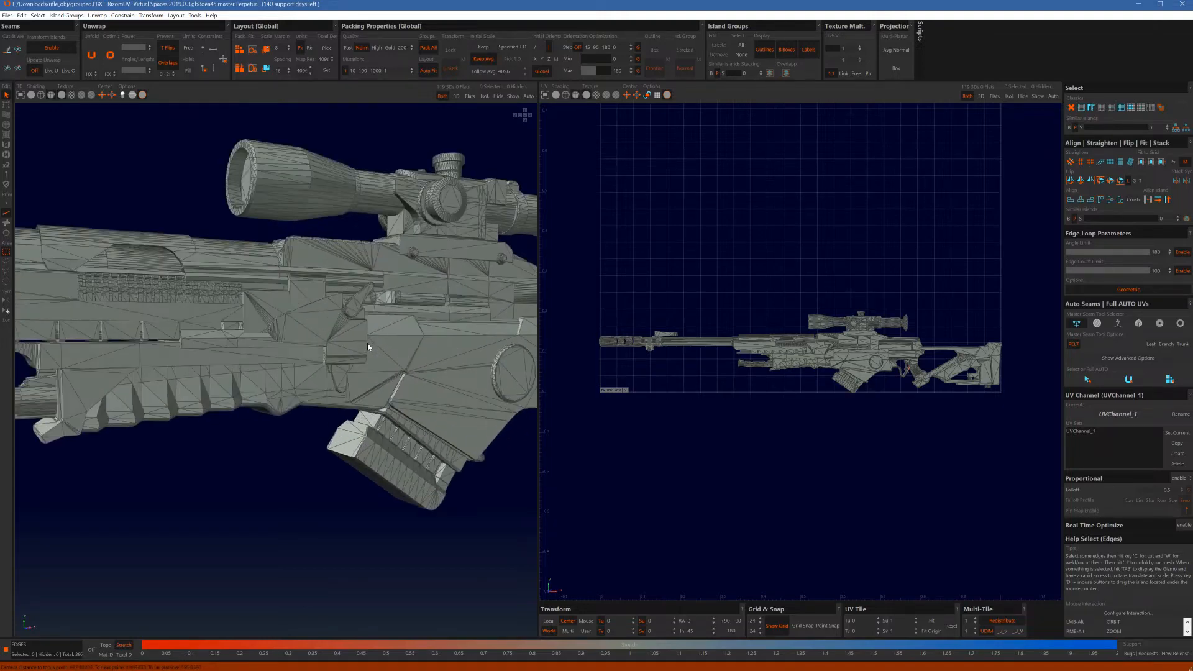
alt+drag(367, 343, 389, 365)
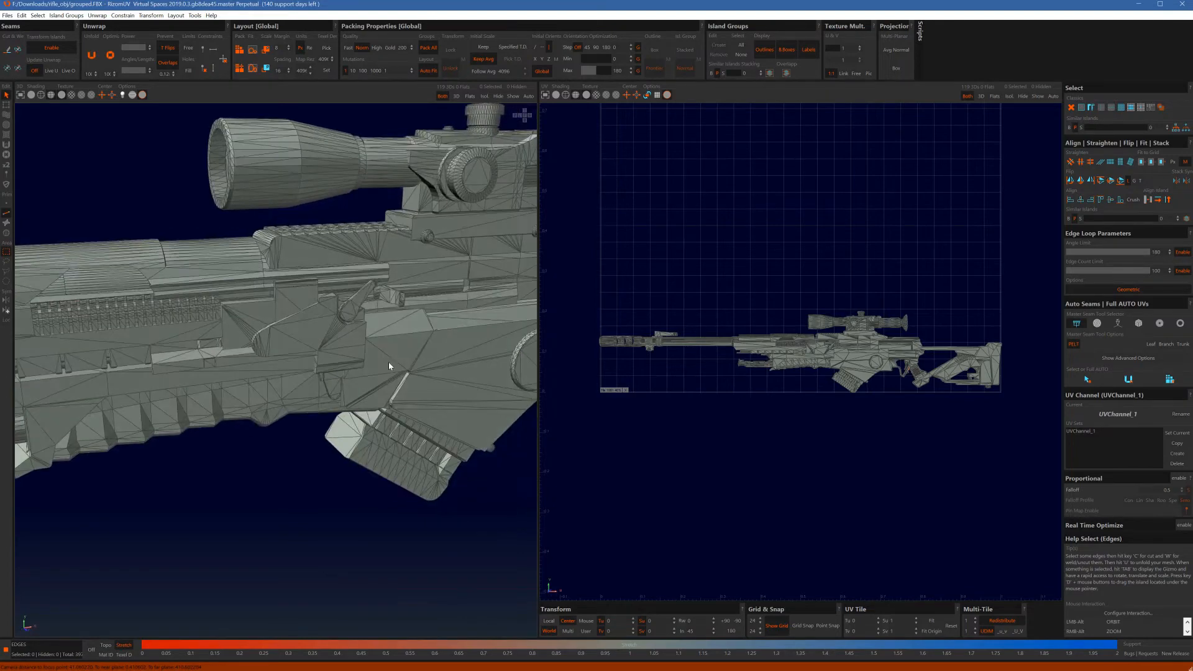
scroll(339, 352, down, 6)
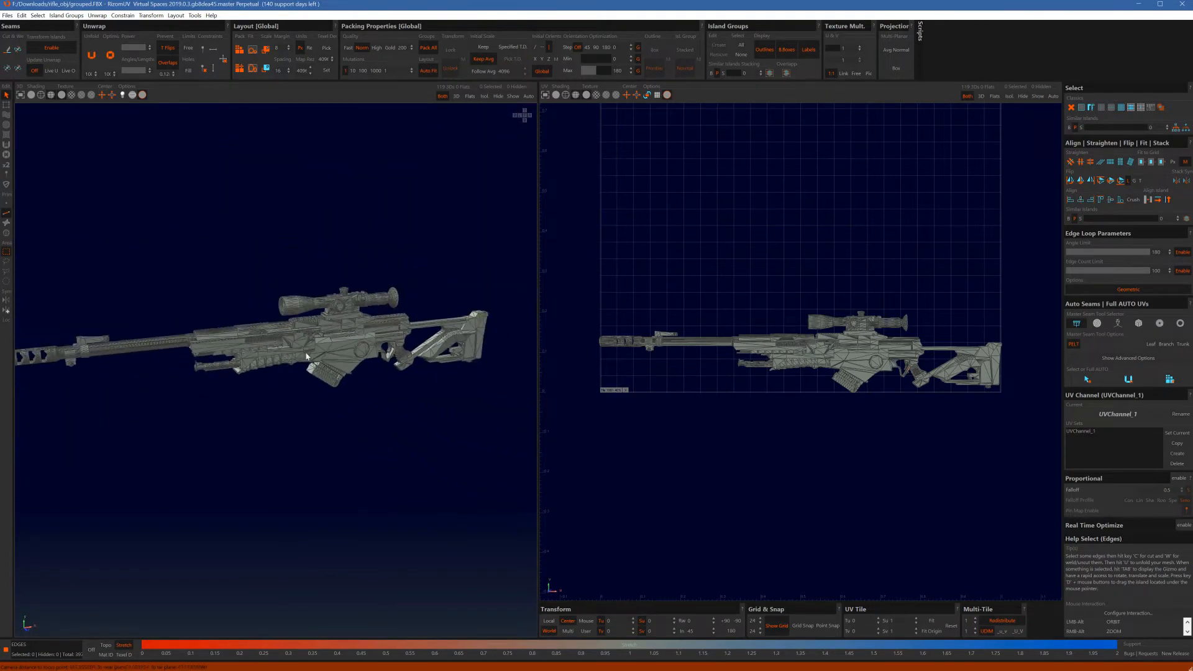
alt+drag(389, 366, 318, 348)
scroll(336, 346, up, 3)
scroll(322, 346, down, 1)
scroll(322, 346, down, 2)
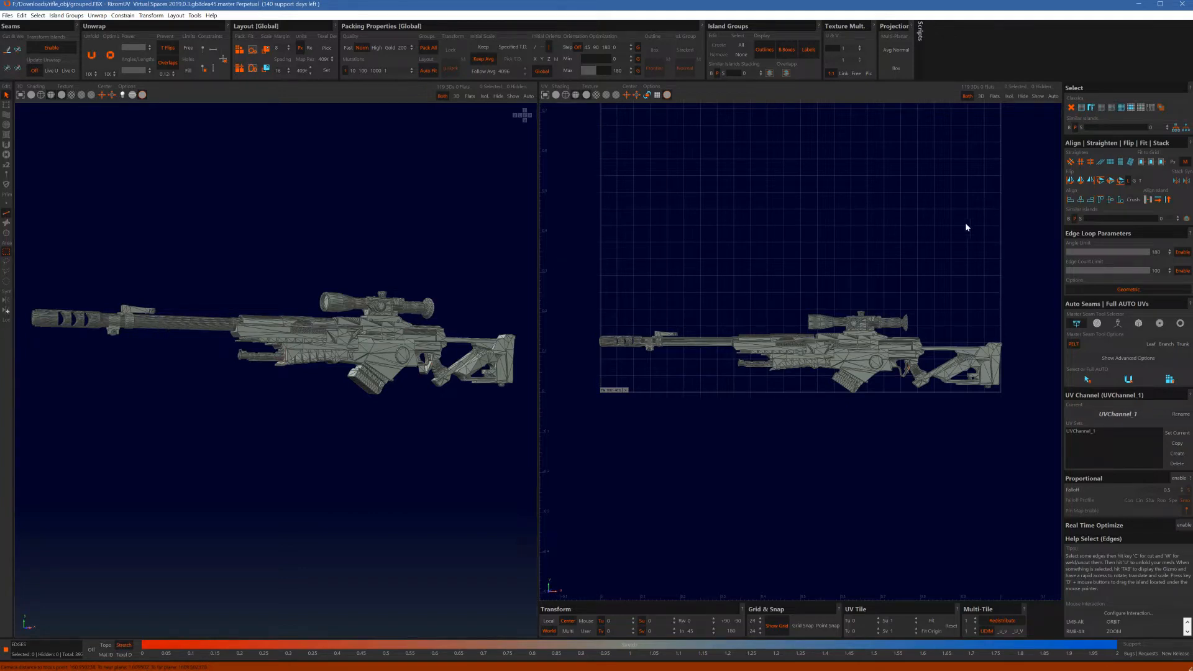
Step: Select all islands of the Barrel object using the model groups list in island mode, and move the list out of the way
click(1150, 107)
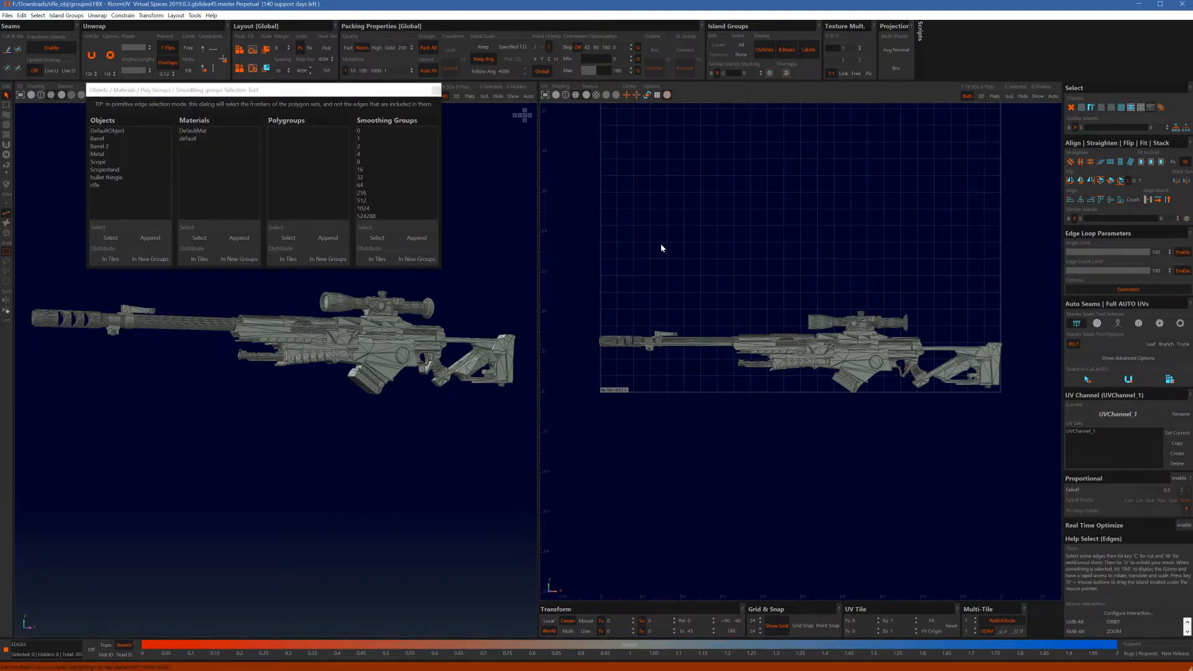
click(100, 138)
click(110, 238)
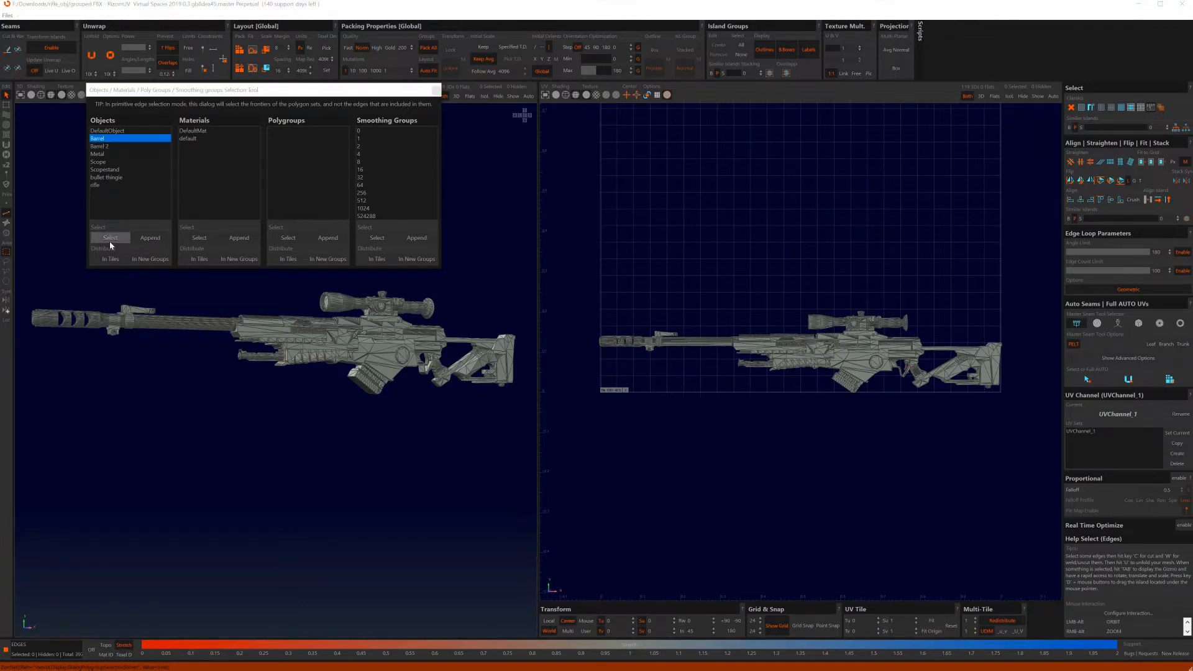
key(F4)
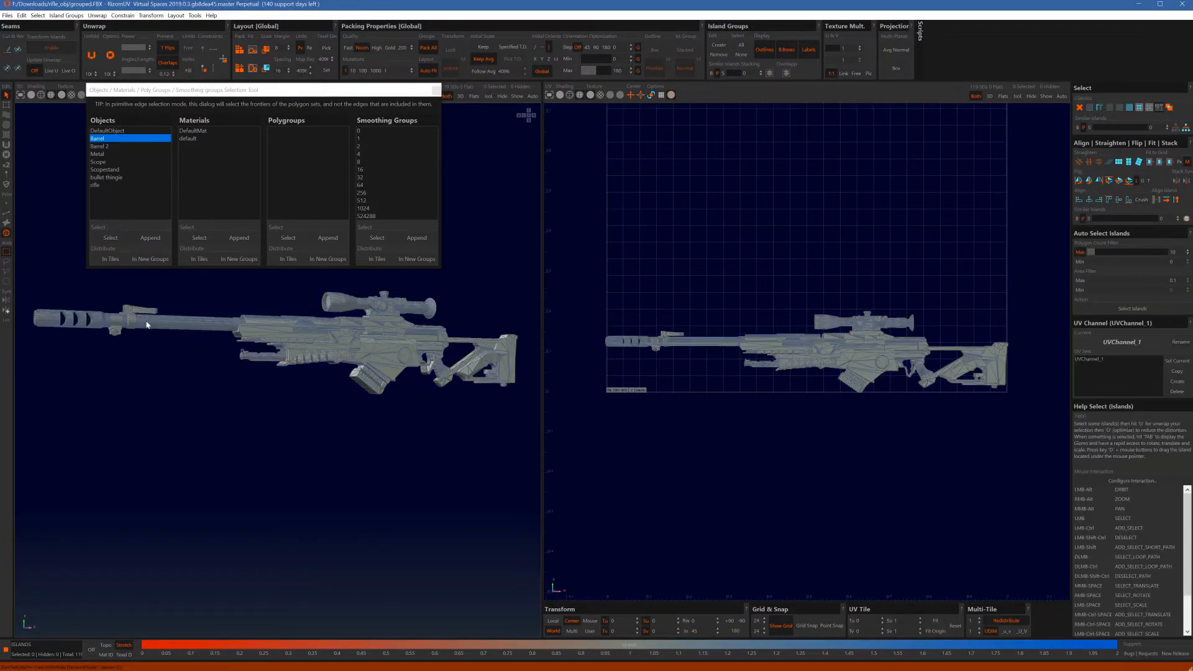
click(149, 325)
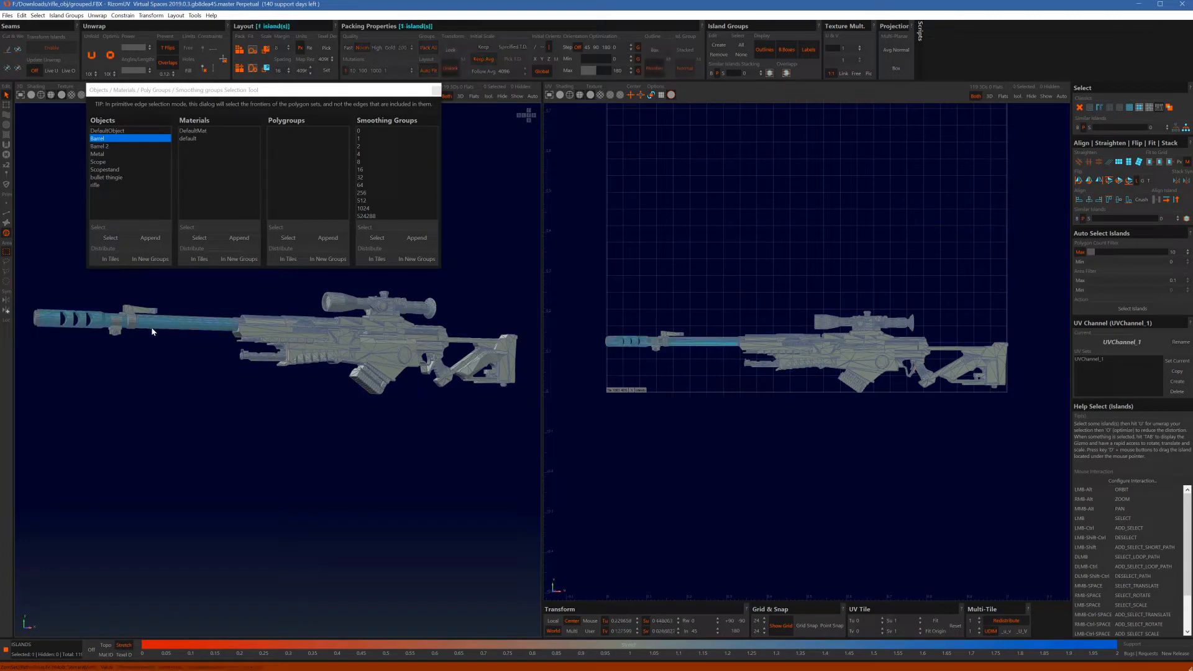
click(105, 238)
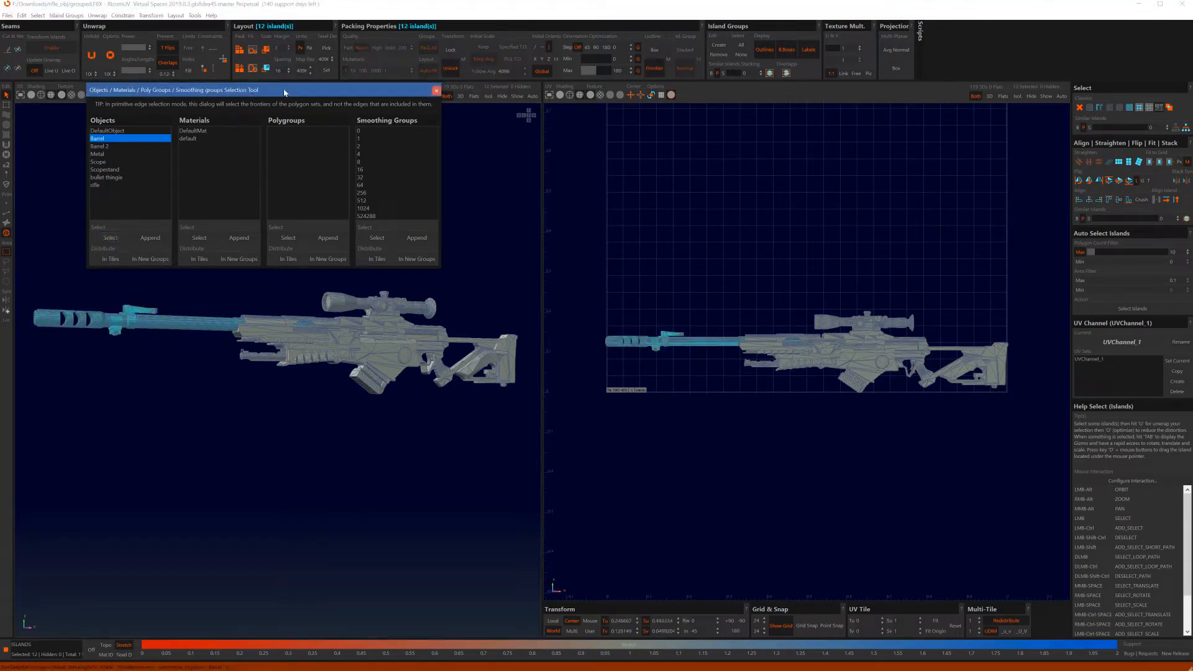
drag(284, 92, 478, 192)
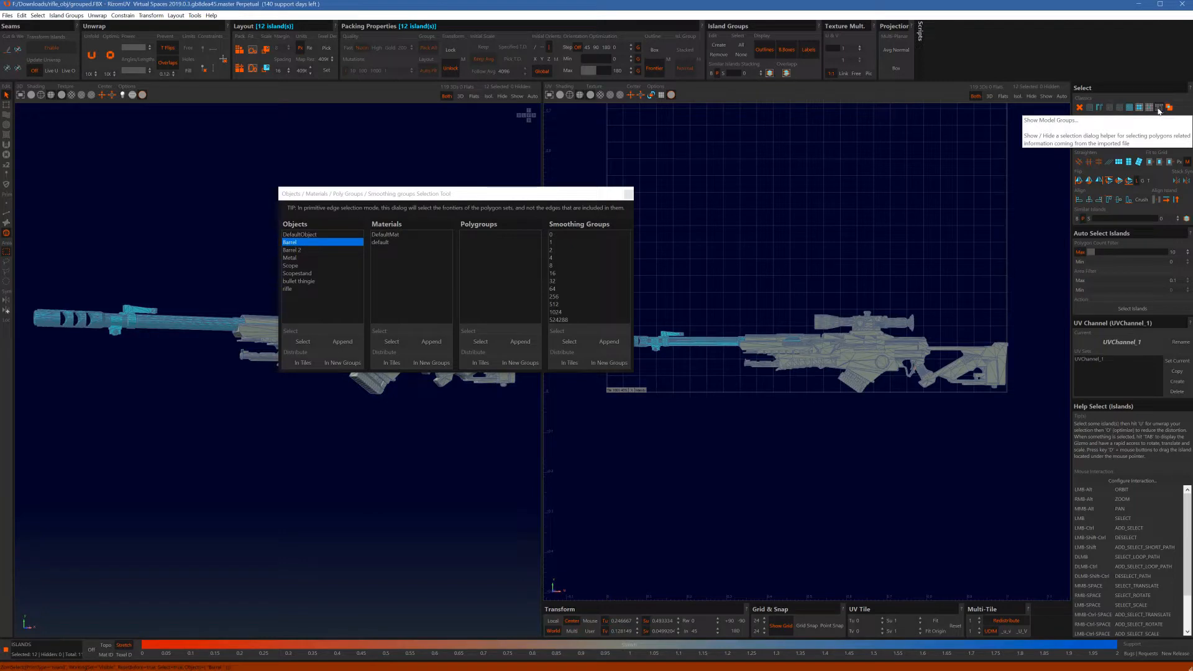
drag(451, 196, 1192, 533)
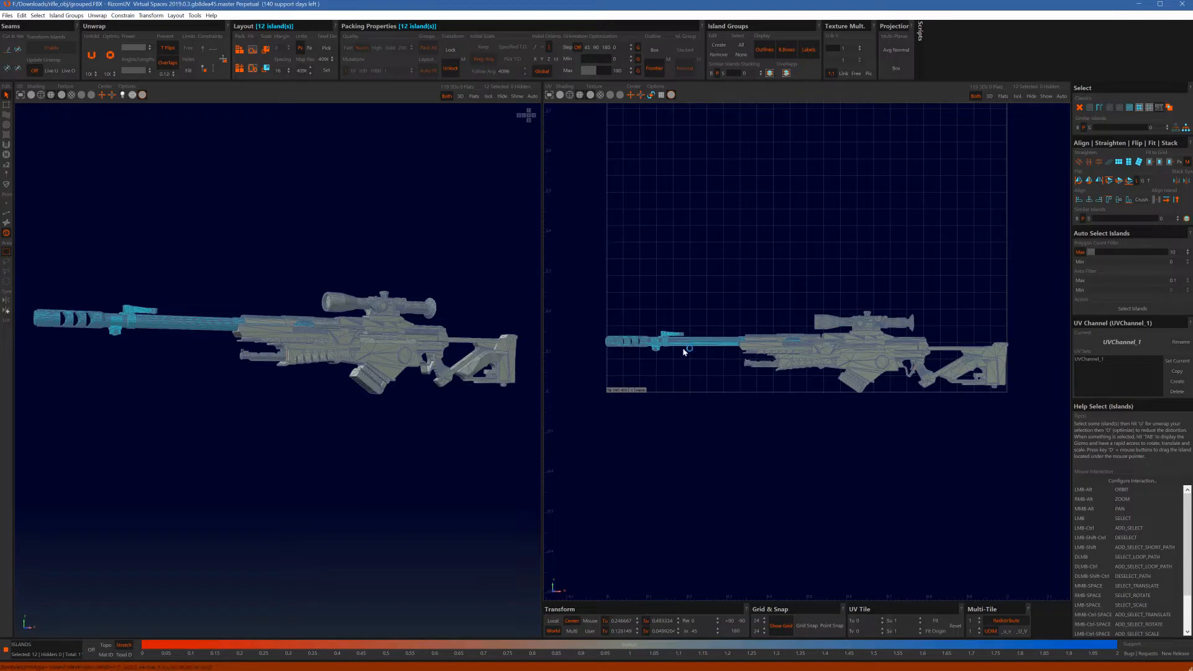
Step: Isolate the selected barrel islands, hiding the rest of the rifle
key(i)
alt+drag(509, 376, 306, 315)
alt+drag(120, 308, 168, 261)
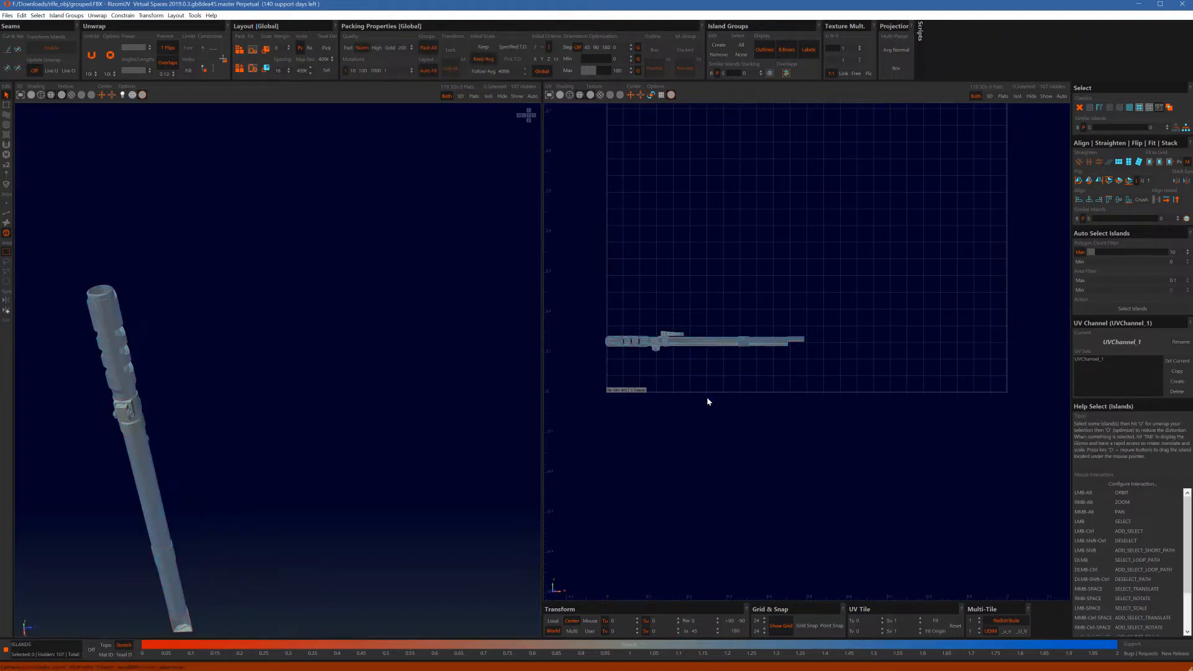
Step: In edge mode, auto-select the barrel's seam edges with the Sharp Edges method at a 45-degree angle and check them on the model
key(F2)
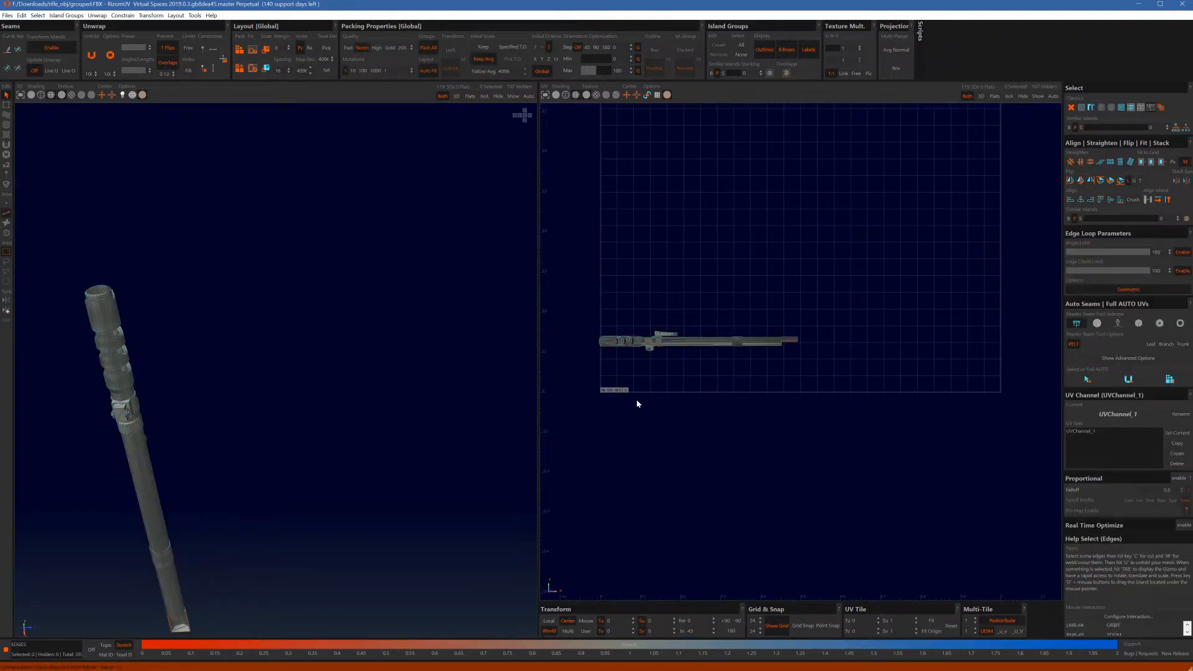
alt+drag(437, 402, 316, 369)
click(1118, 323)
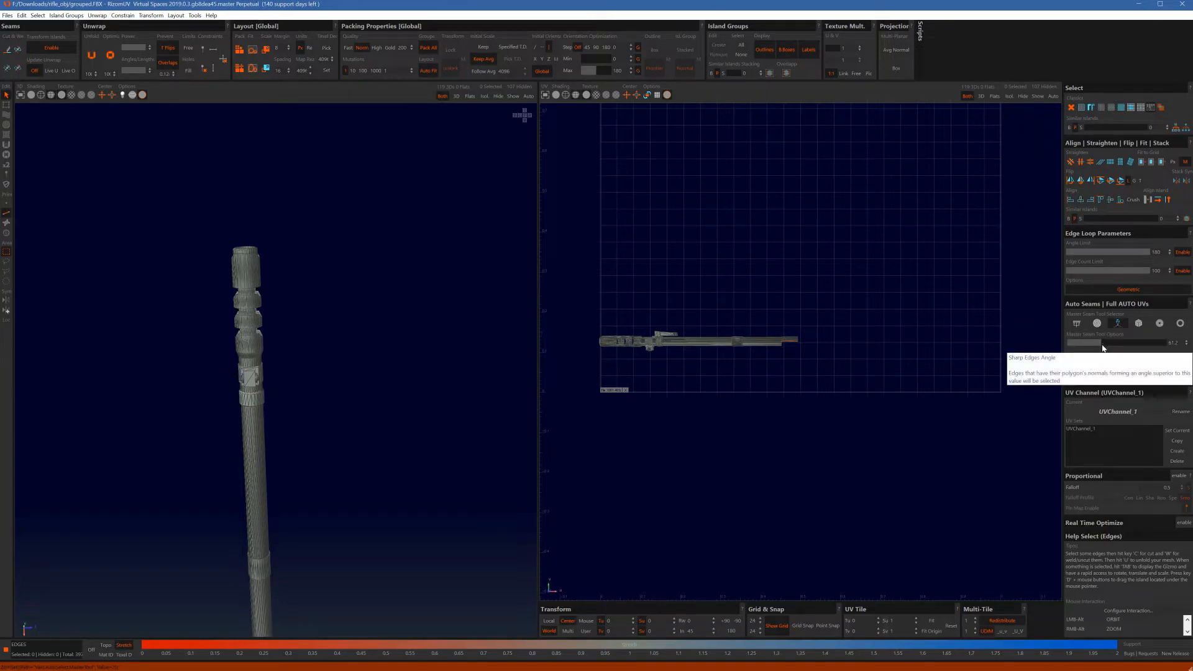
mouse_move(1105, 348)
mouse_down()
mouse_move(1150, 347)
mouse_move(1093, 350)
mouse_up()
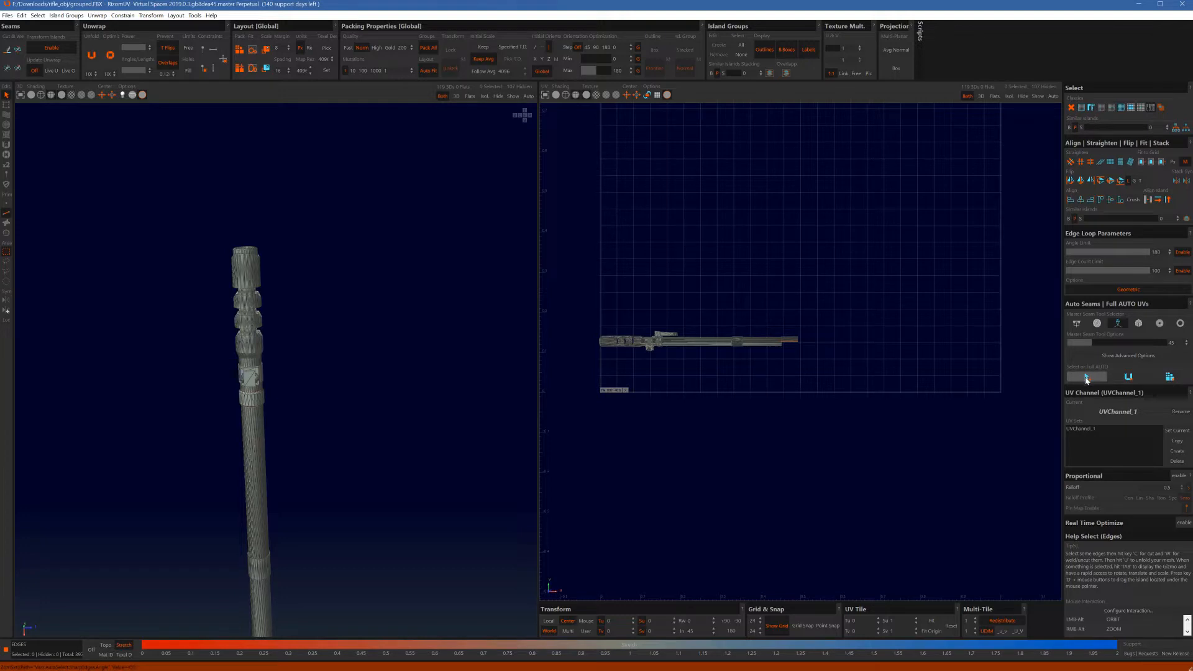
click(1086, 378)
scroll(341, 411, down, 3)
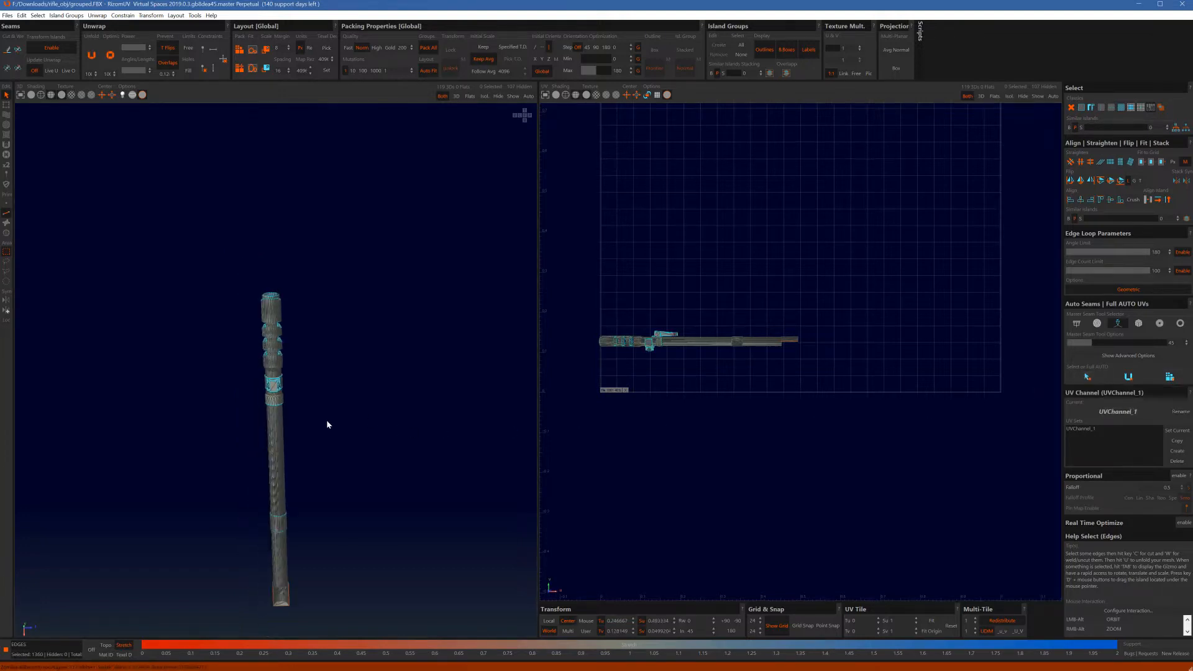
alt+middle_drag(292, 449, 315, 405)
scroll(333, 301, up, 5)
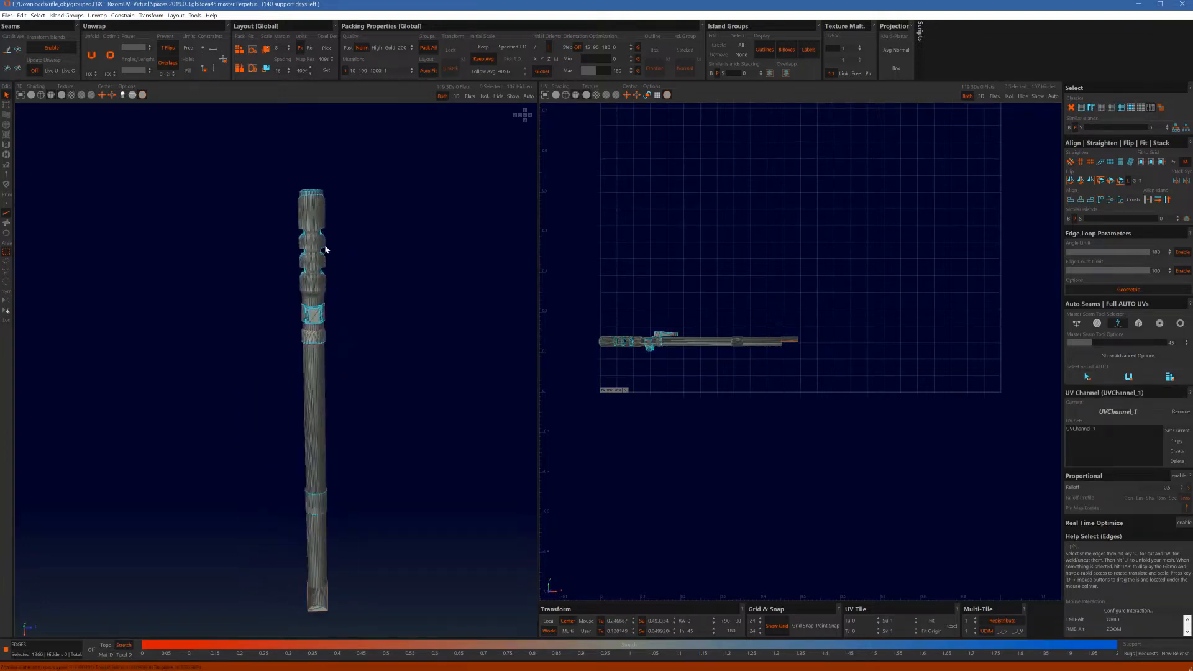
alt+drag(330, 301, 304, 269)
mouse_move(309, 384)
alt+mouse_down()
mouse_move(320, 373)
mouse_move(309, 407)
alt+mouse_up()
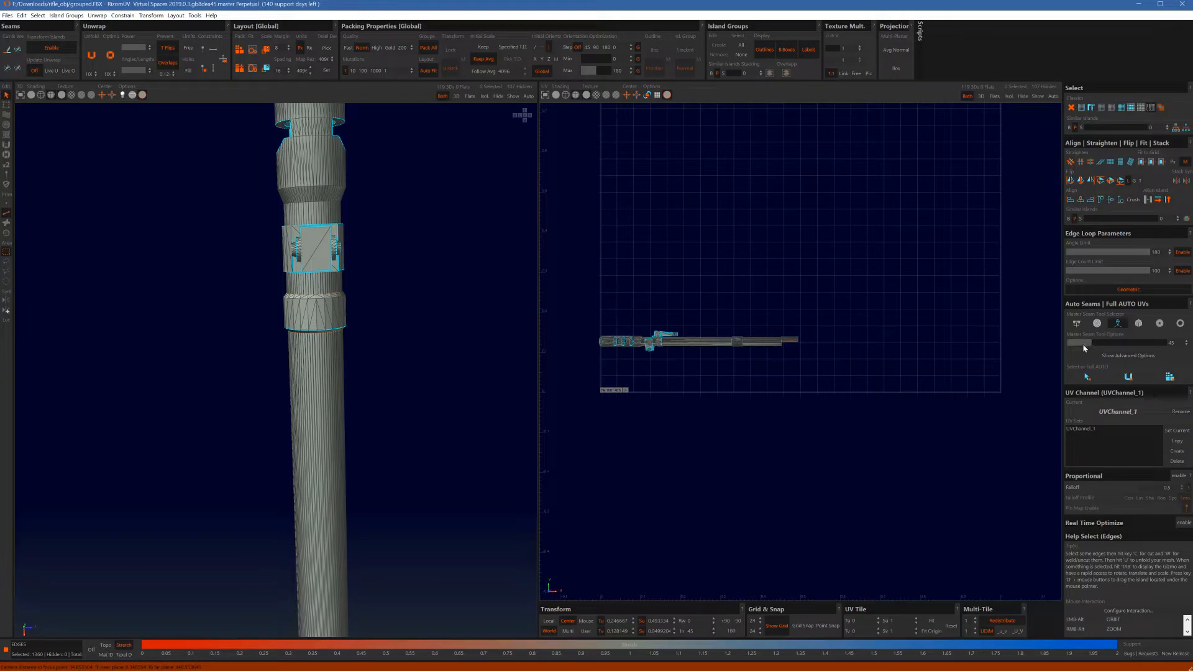
Step: Try the fully automatic unwrap and packing of the barrel with the 45-degree sharp-edge setting, and undo it
click(1169, 376)
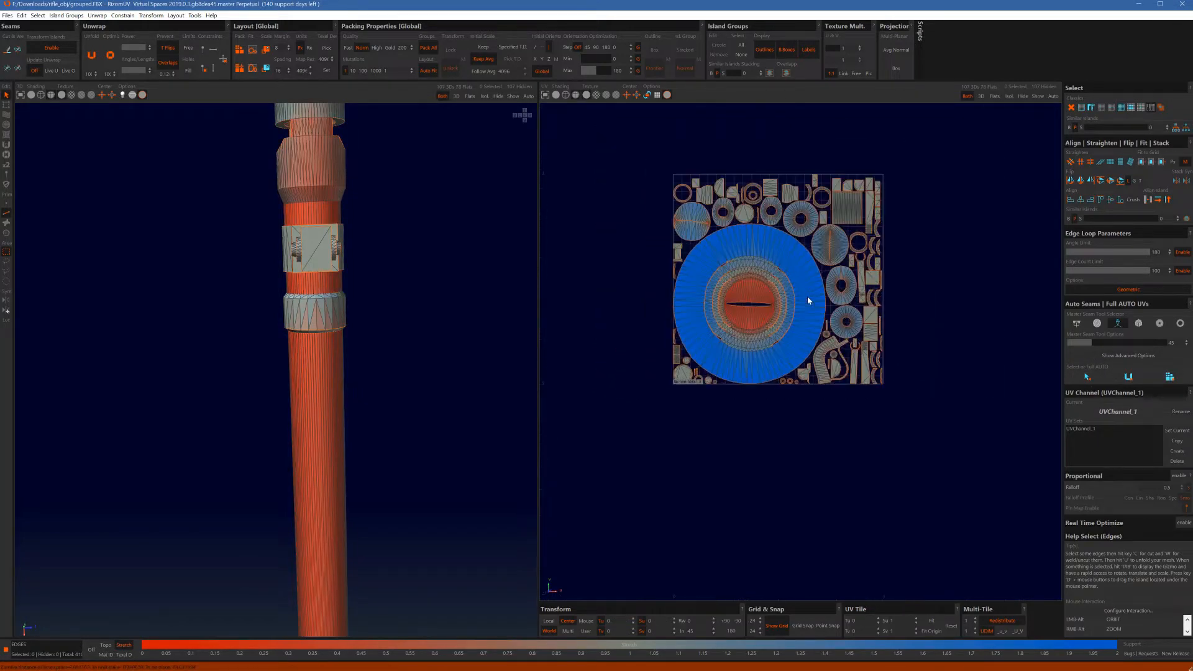
scroll(808, 300, up, 3)
scroll(784, 316, down, 2)
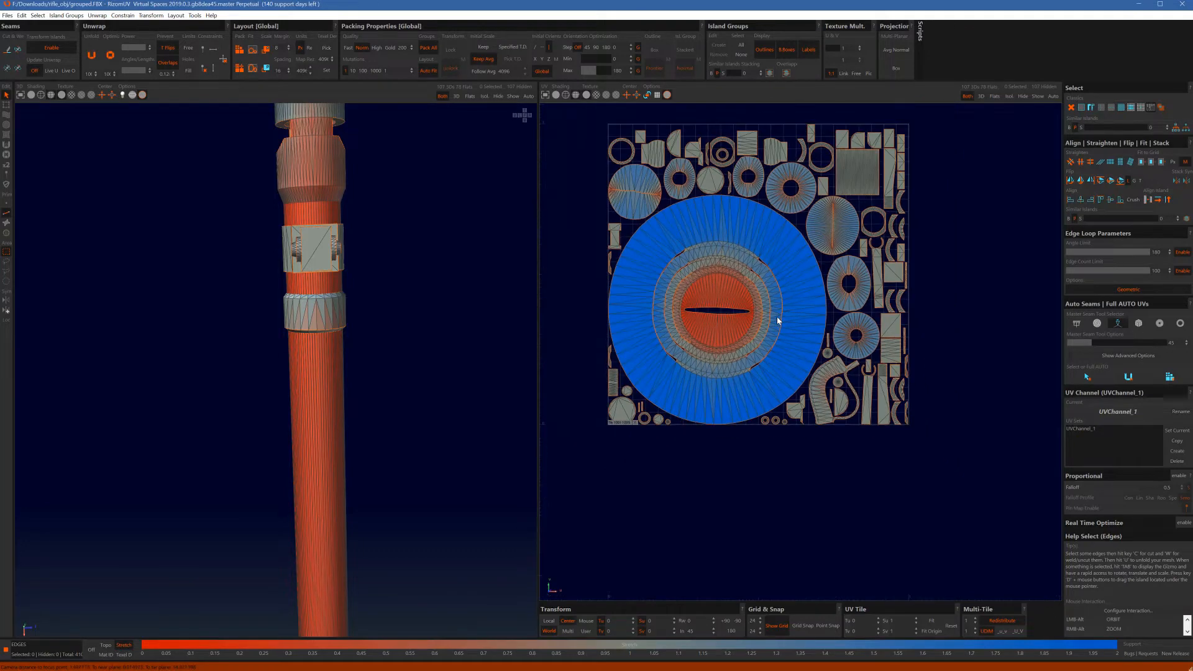
key(ctrl+z)
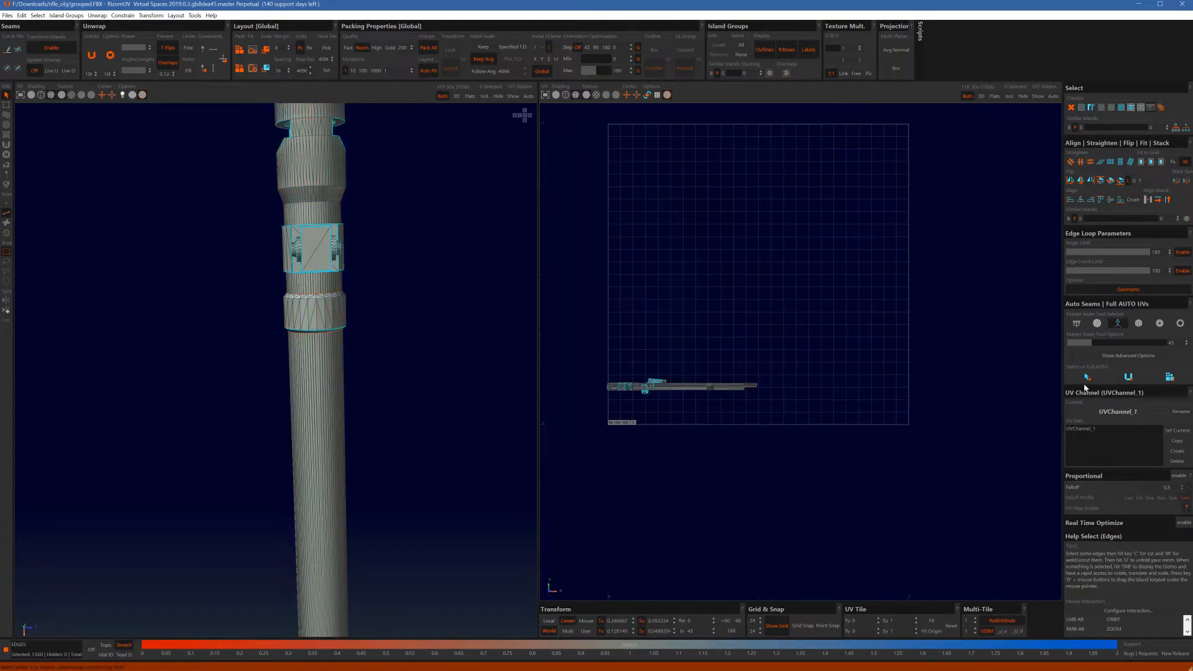
Step: Try auto-selecting the barrel's edges with a sharp-edge angle of about 20 degrees and again with about 65 degrees
click(1086, 343)
click(1081, 345)
click(1086, 378)
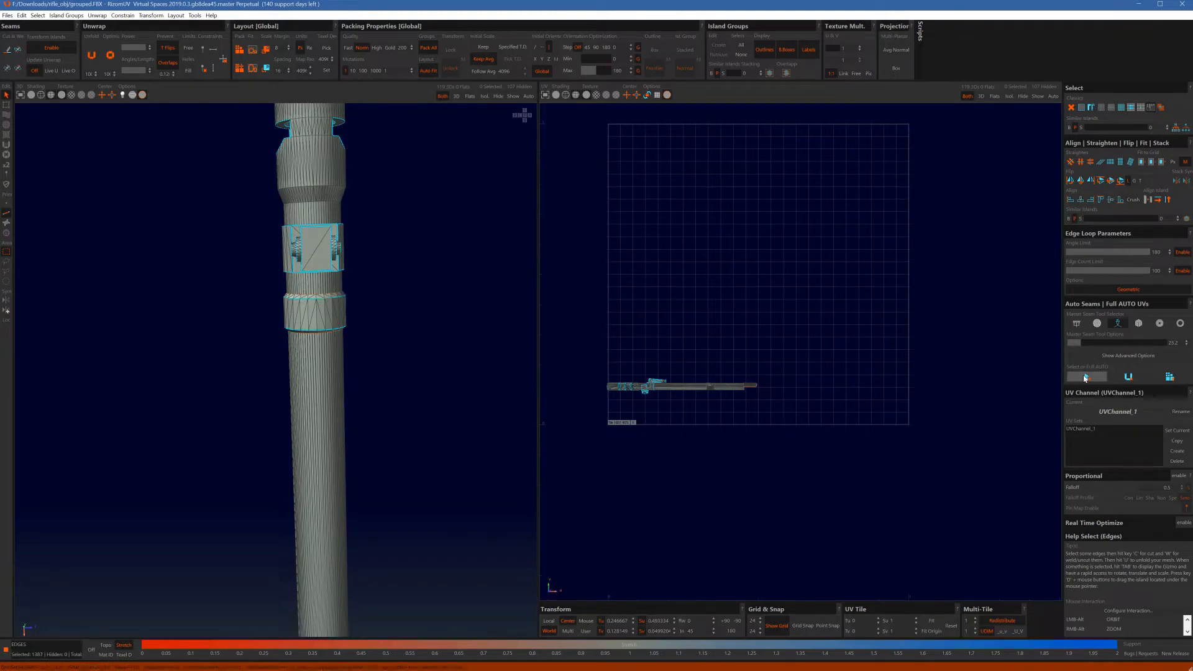
click(1104, 345)
drag(1112, 346, 1102, 345)
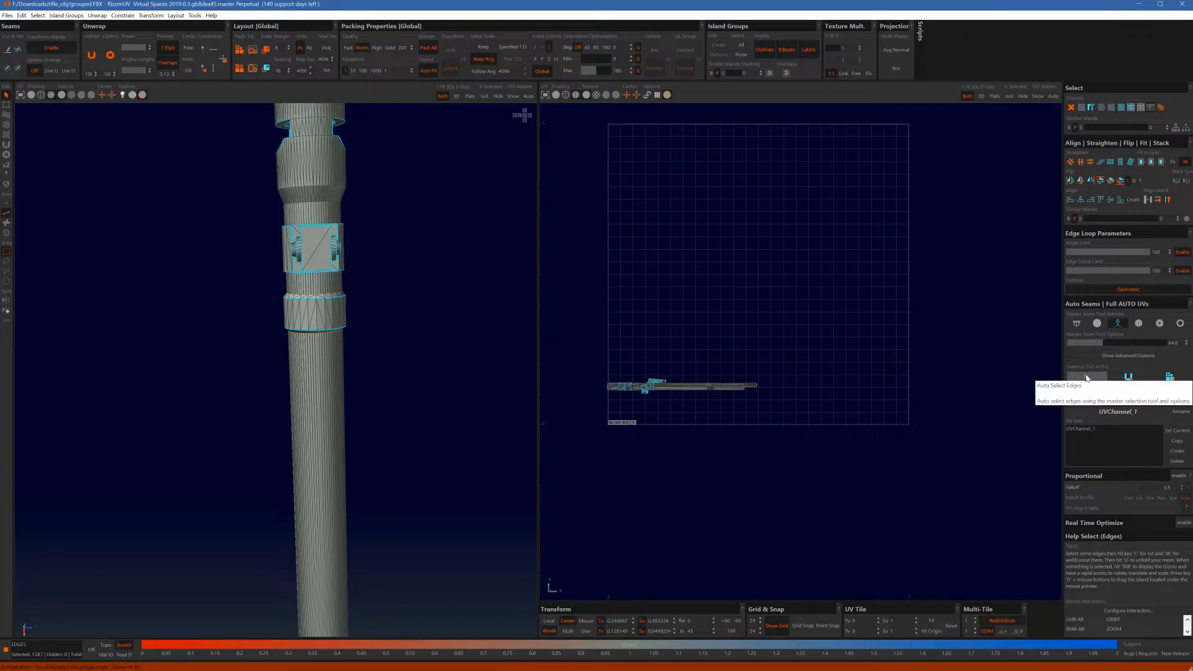
click(1086, 377)
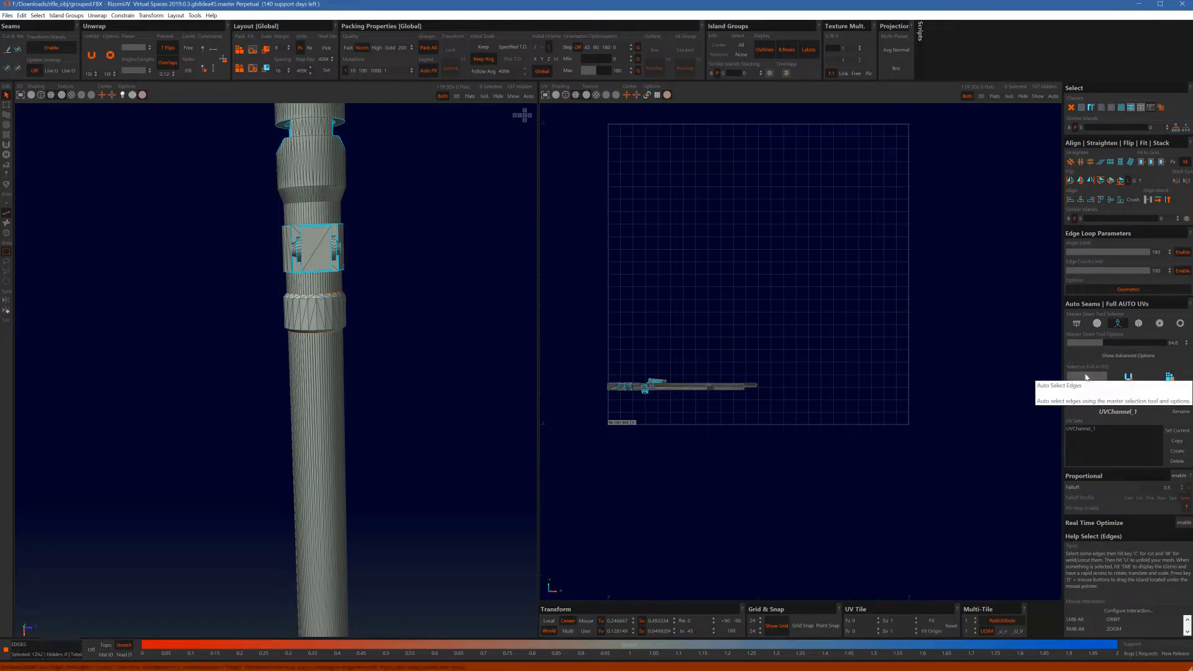
Step: Auto-select the barrel's edges with the sharp-edge angle at about 50 degrees, and clear the edge selection
click(1096, 344)
click(1089, 378)
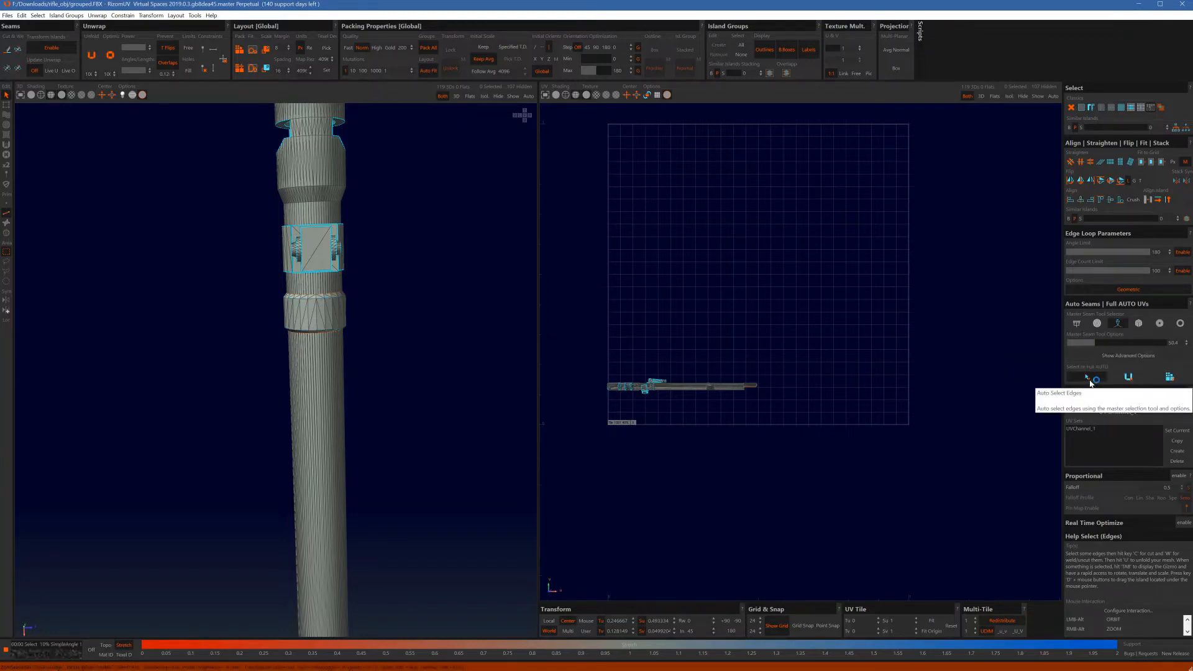
click(782, 388)
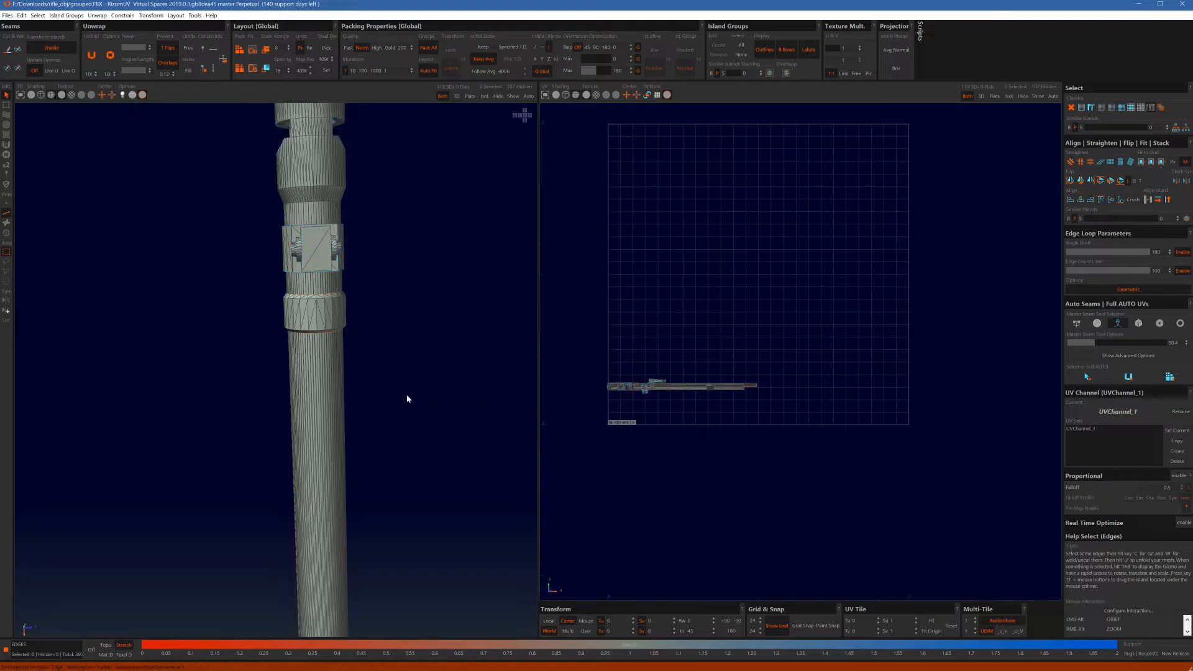
alt+right_drag(298, 276, 345, 283)
alt+middle_drag(303, 286, 347, 304)
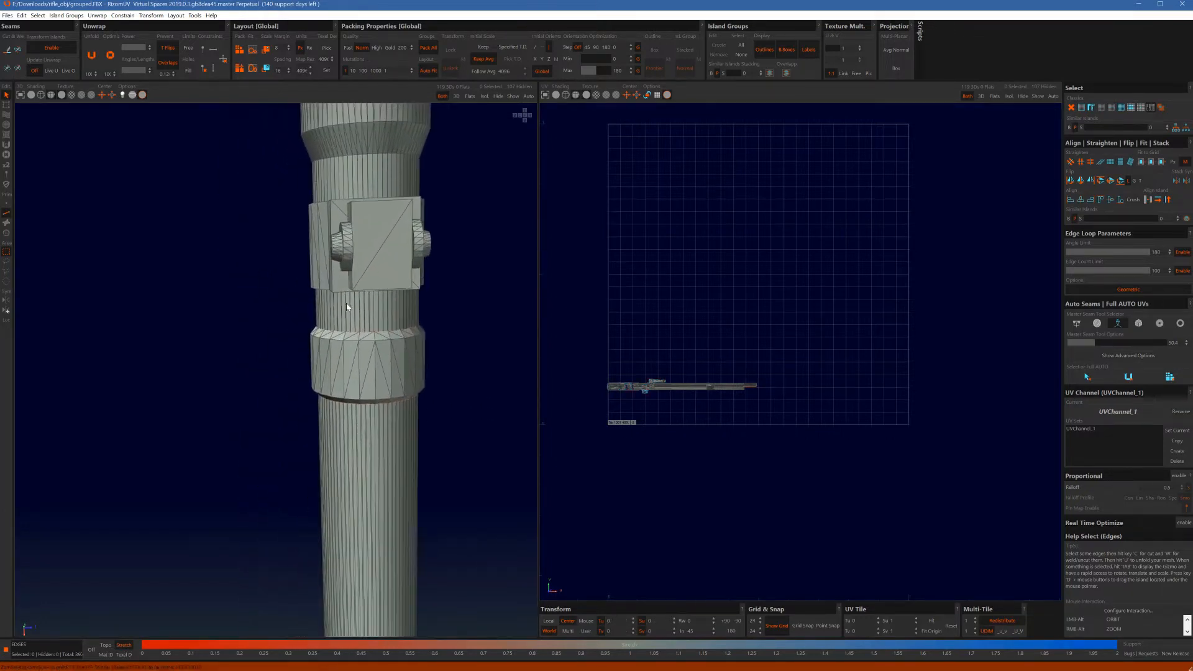
Step: Unfold the island at the far end of the barrel in the UV view and inspect its curved cap boundaries
alt+right_drag(675, 407, 765, 359)
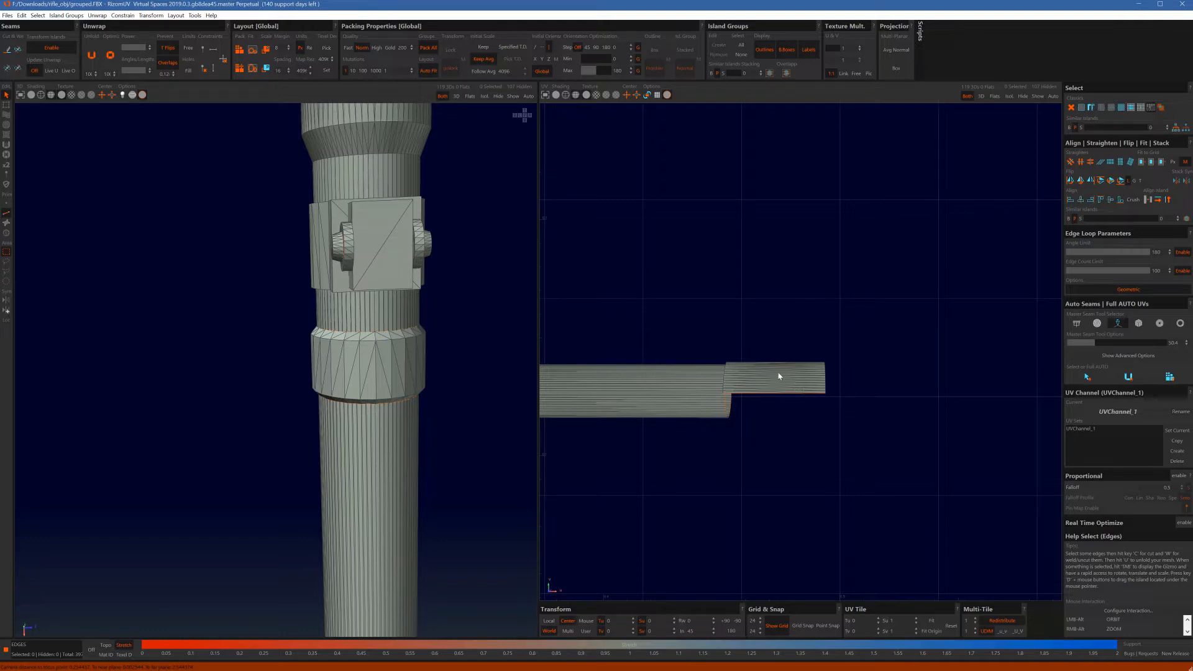
key(u)
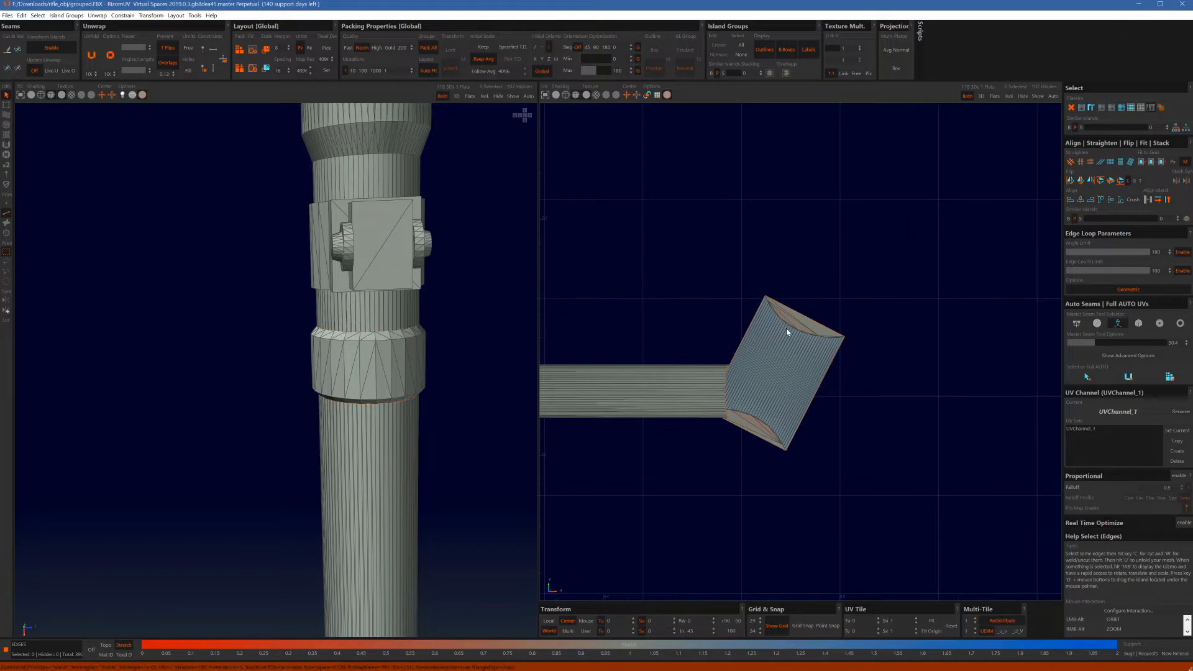
scroll(762, 383, up, 4)
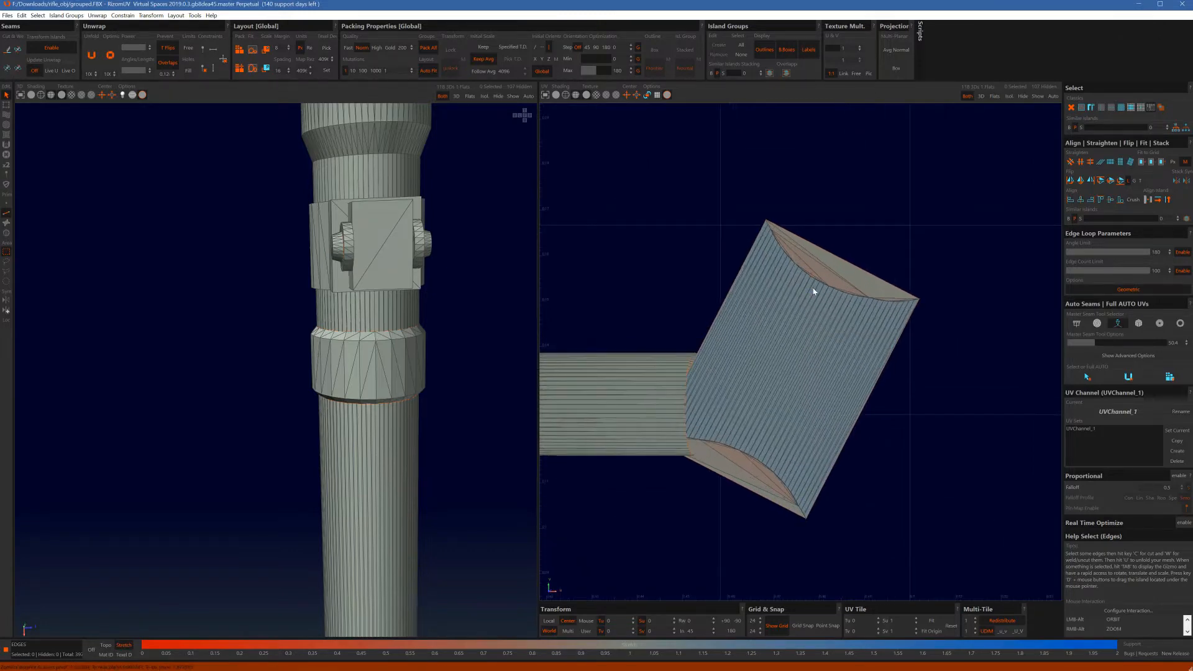
scroll(832, 297, up, 4)
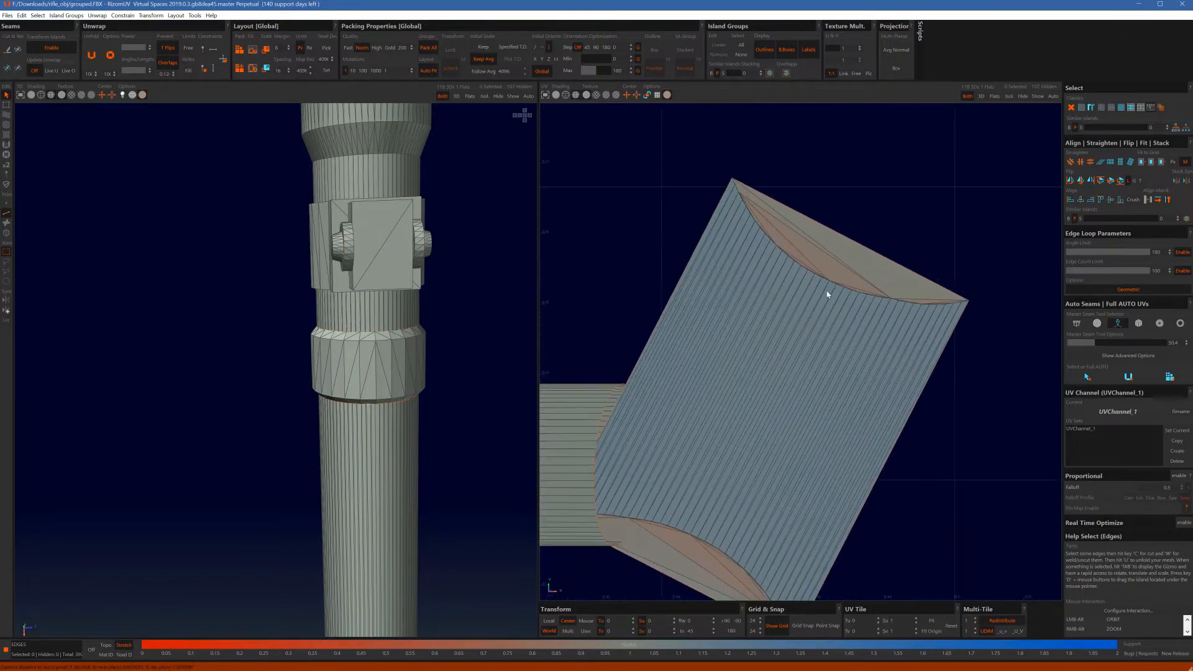
Step: Try to select the curved edge between the unfolded island's side strips and its upper cap as a loop, and clear the selection
double_click(920, 308)
click(918, 312)
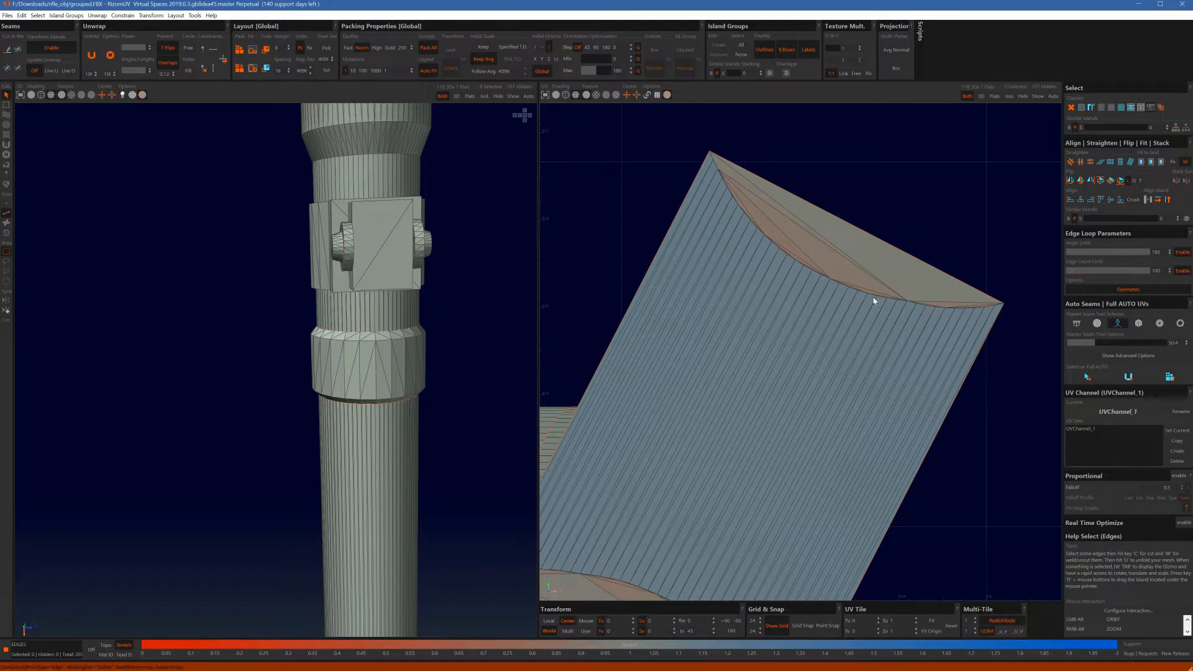
scroll(870, 298, up, 5)
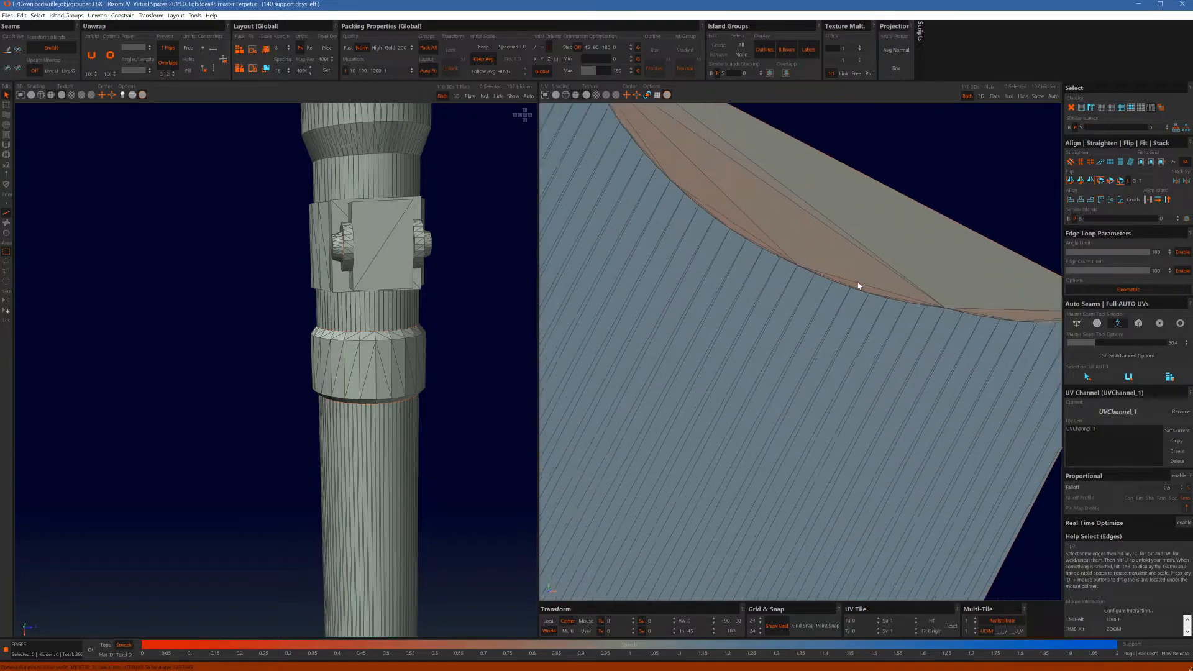
double_click(809, 281)
scroll(881, 286, down, 3)
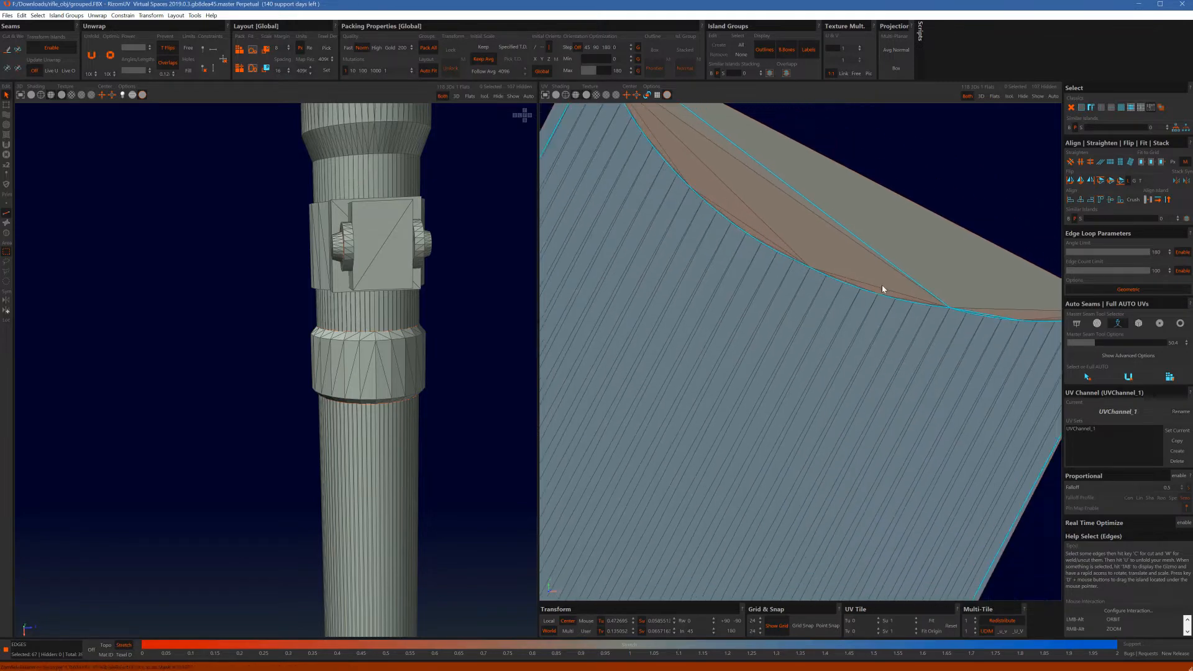
scroll(881, 292, down, 4)
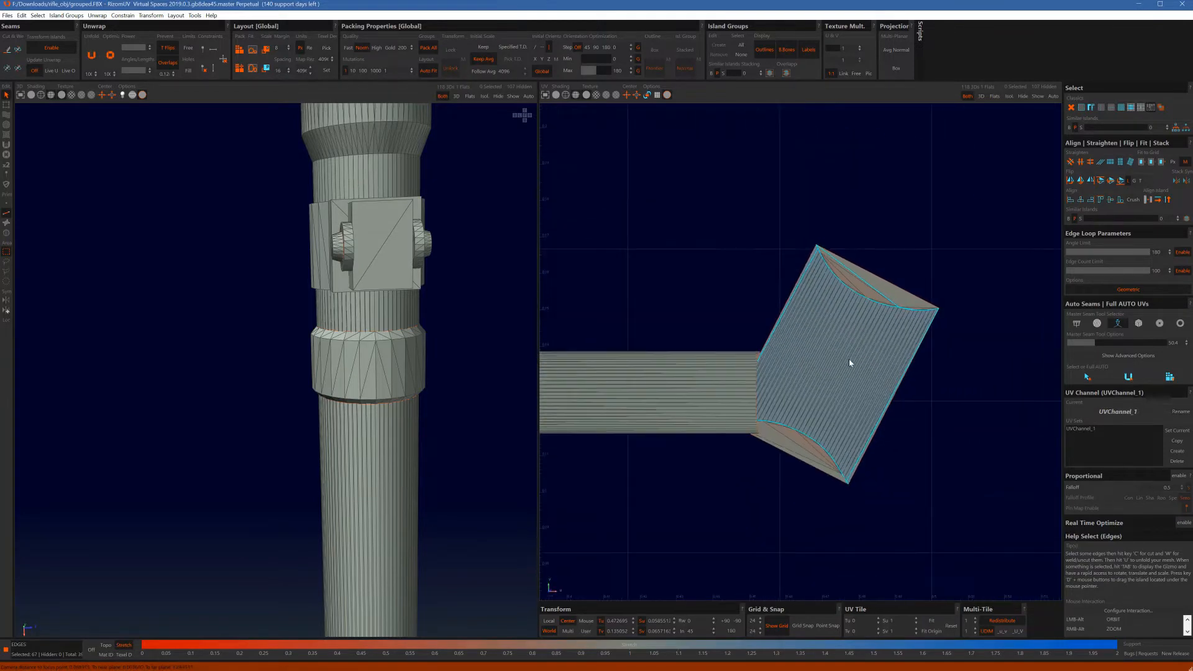
click(775, 470)
Step: Select the consecutive edges along the middle of the upper cap's curved boundary and past the adjoining cap triangle's corner
scroll(882, 267, up, 6)
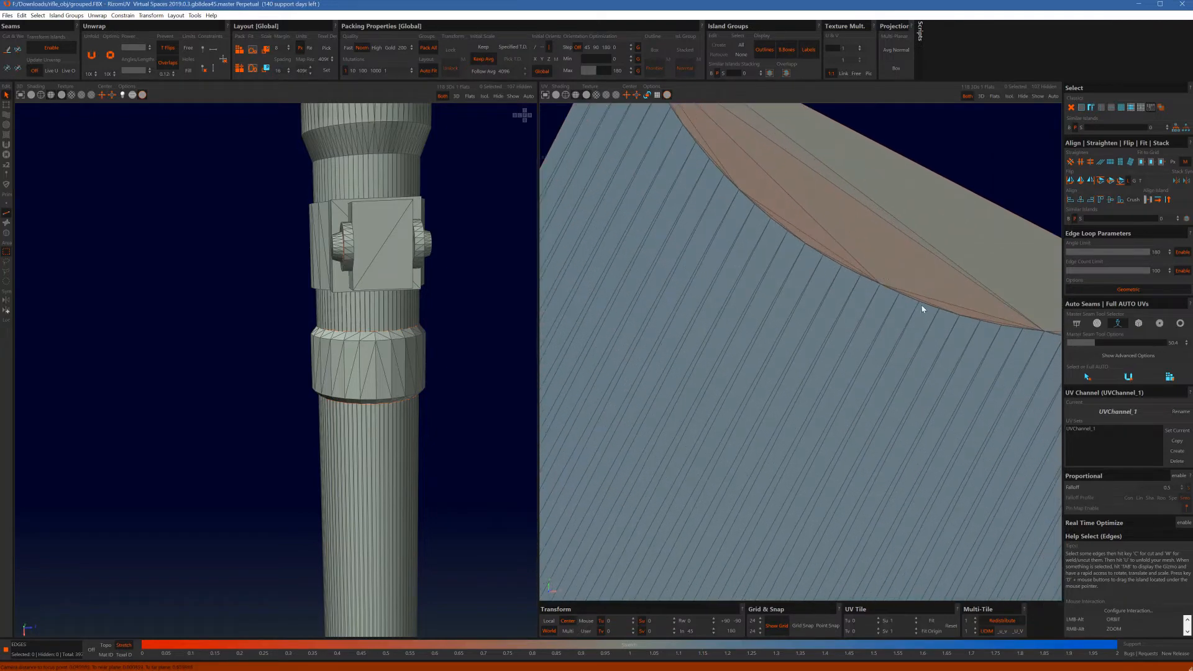
click(921, 305)
scroll(894, 290, up, 5)
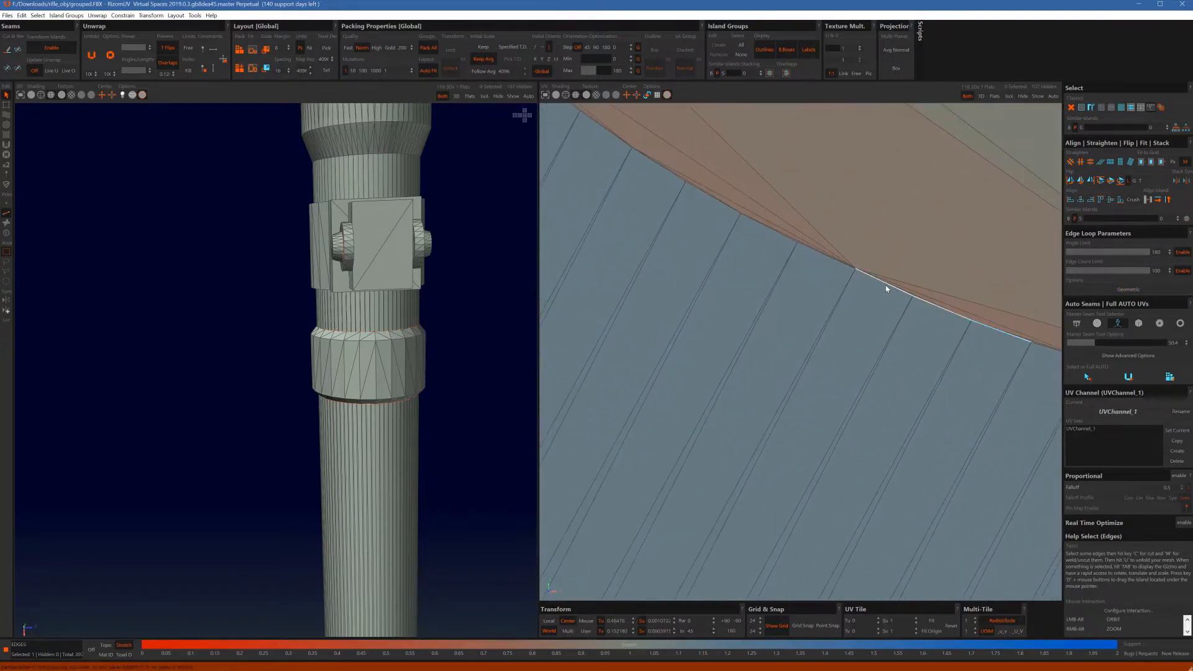
shift+click(886, 286)
alt+middle_drag(919, 346, 728, 329)
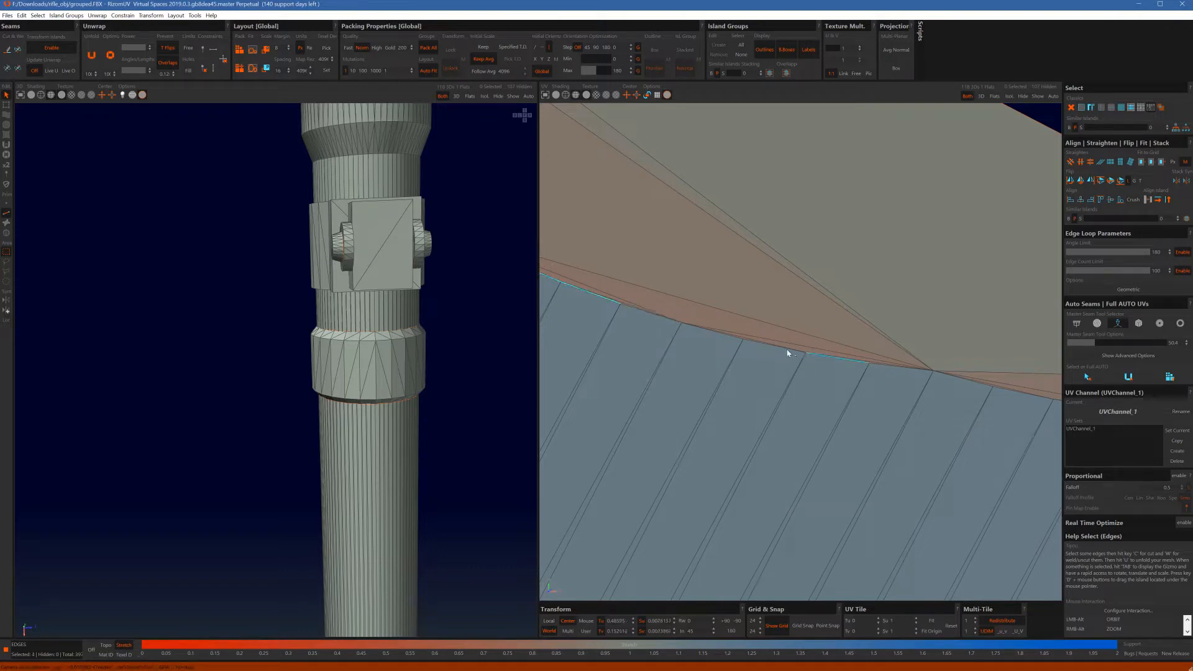
shift+click(763, 348)
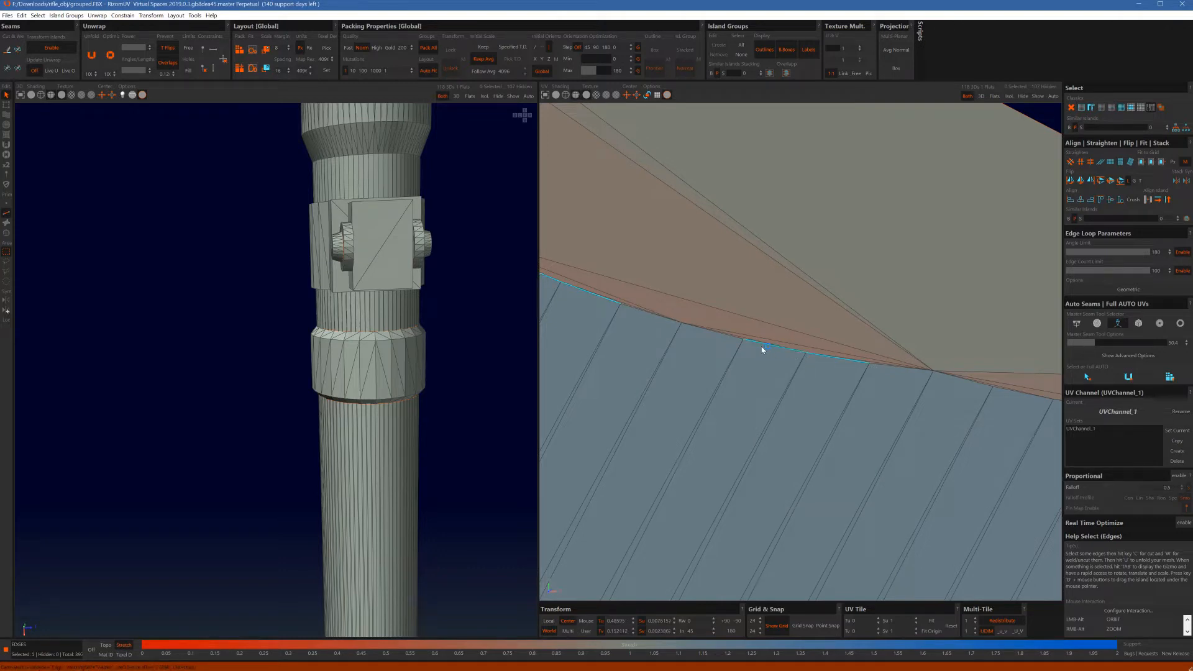
shift+click(666, 321)
shift+click(889, 367)
shift+click(1009, 395)
scroll(1005, 397, down, 5)
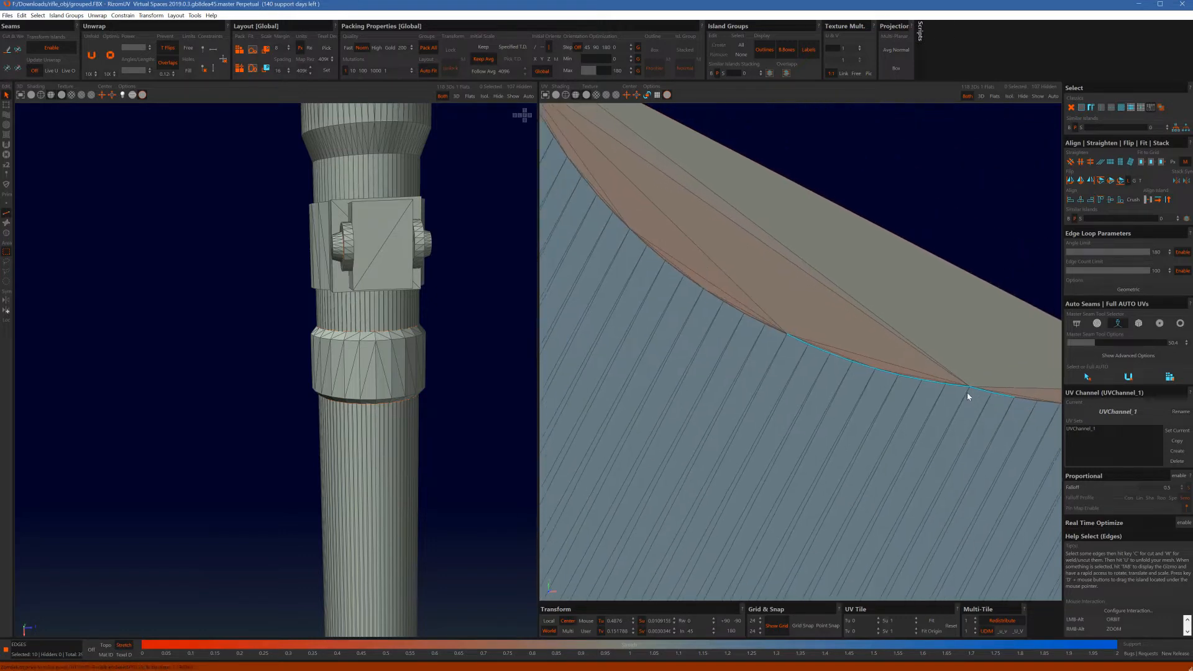
Step: Extend the edge selection along the upper cap's curved boundary towards the island's right-hand corner
alt+middle_drag(967, 395, 715, 376)
scroll(791, 394, up, 2)
scroll(794, 392, down, 4)
scroll(794, 391, up, 4)
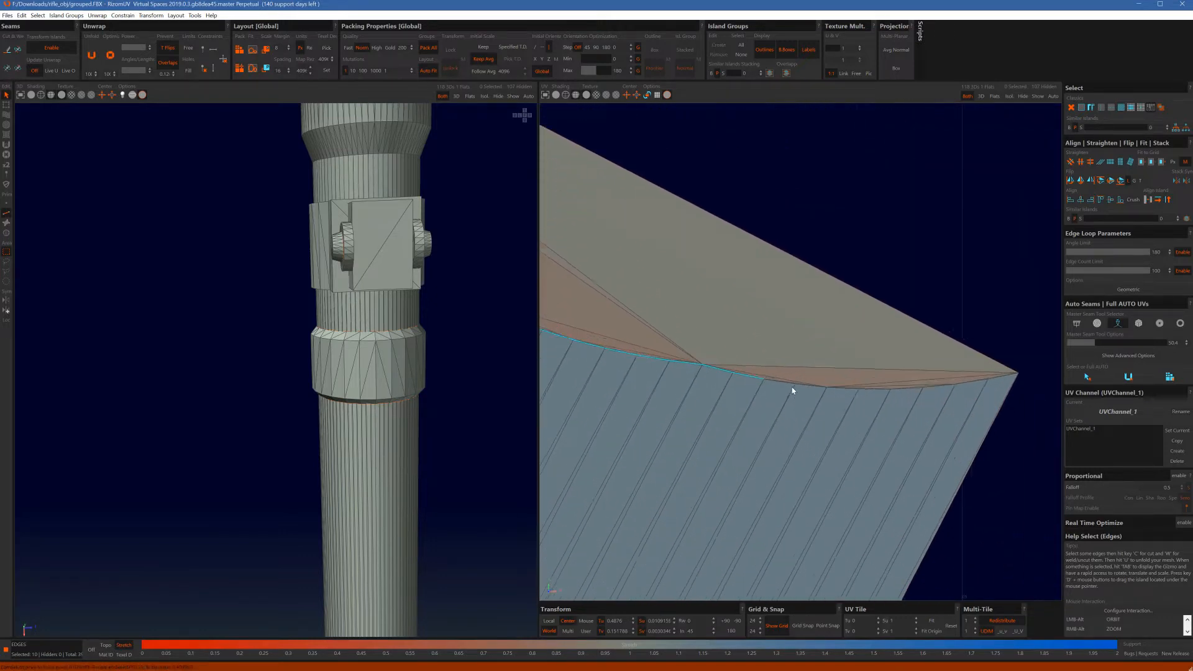
scroll(782, 385, up, 2)
shift+click(764, 380)
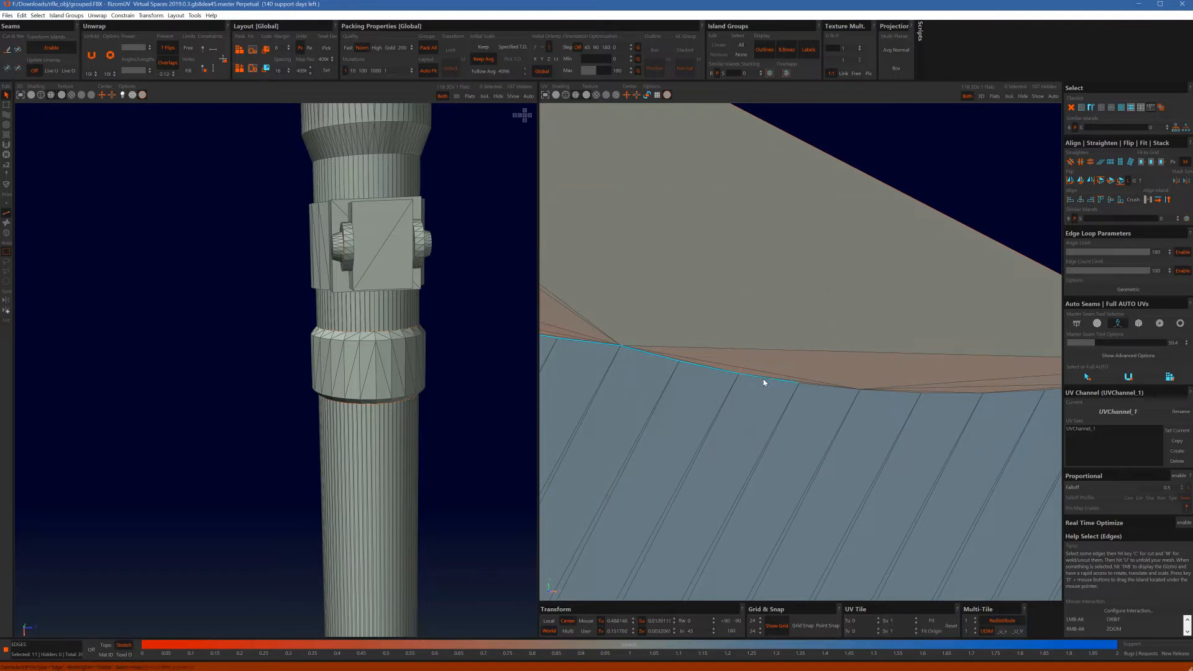
shift+click(818, 391)
shift+click(895, 394)
scroll(975, 403, down, 4)
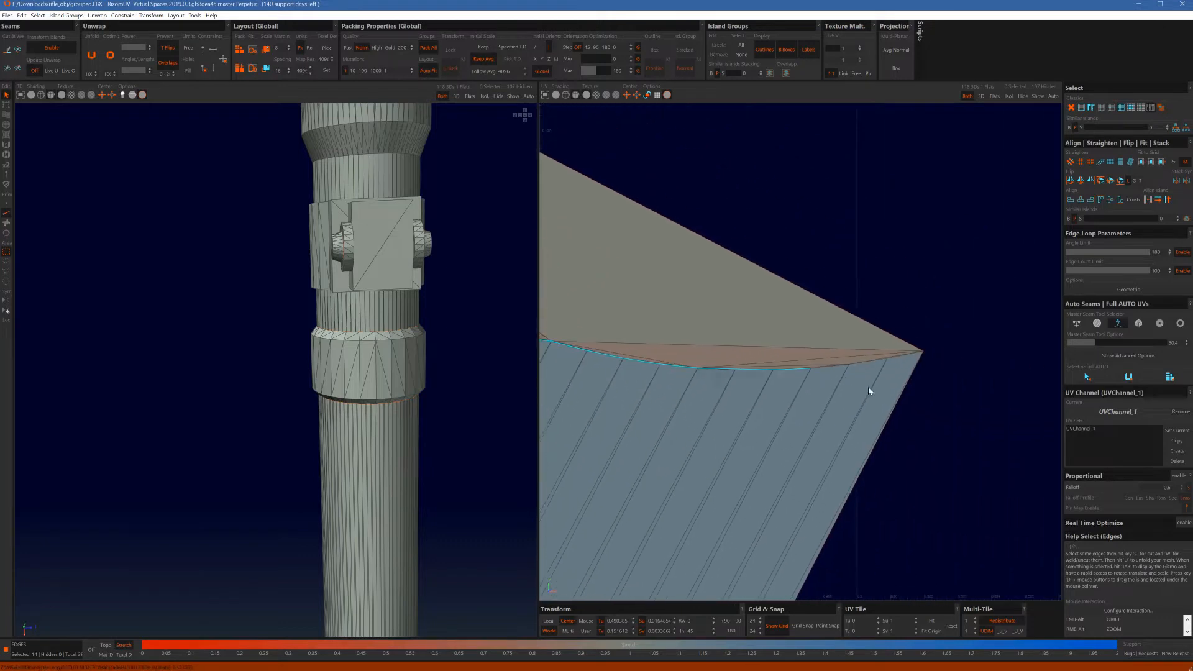
scroll(835, 376, up, 4)
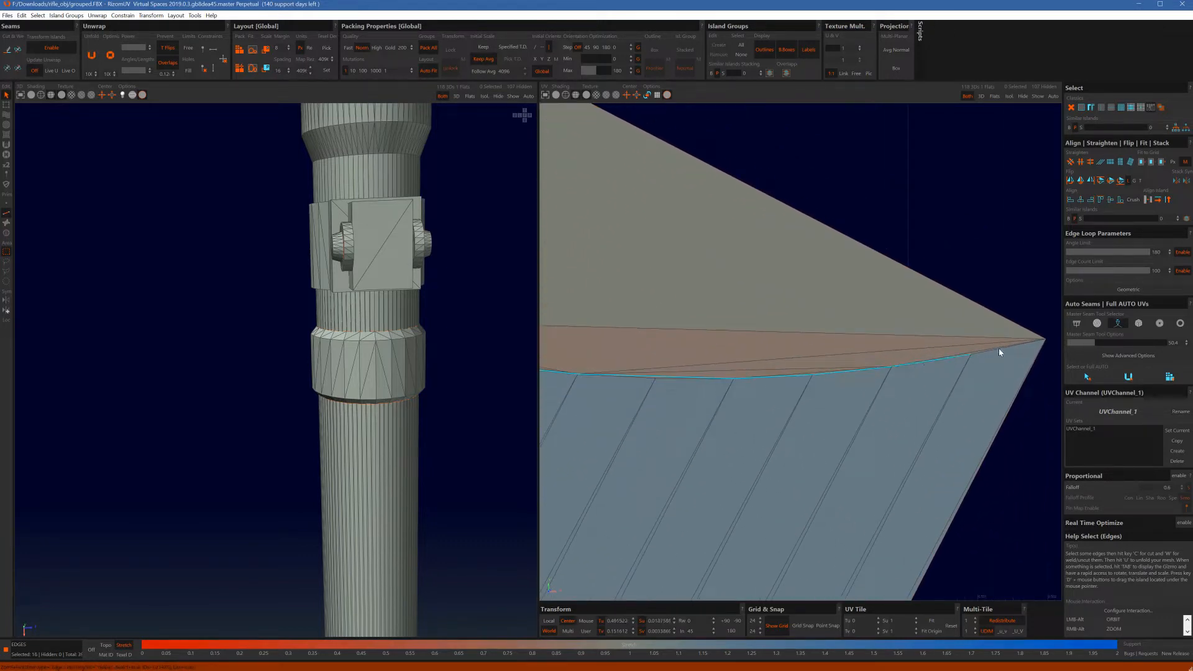
Step: Add the edges left of the selected stretch on the upper cap's curved boundary to the selection
alt+middle_drag(664, 366, 1162, 398)
alt+middle_drag(650, 341, 974, 410)
alt+middle_drag(725, 318, 877, 408)
alt+middle_drag(795, 370, 926, 423)
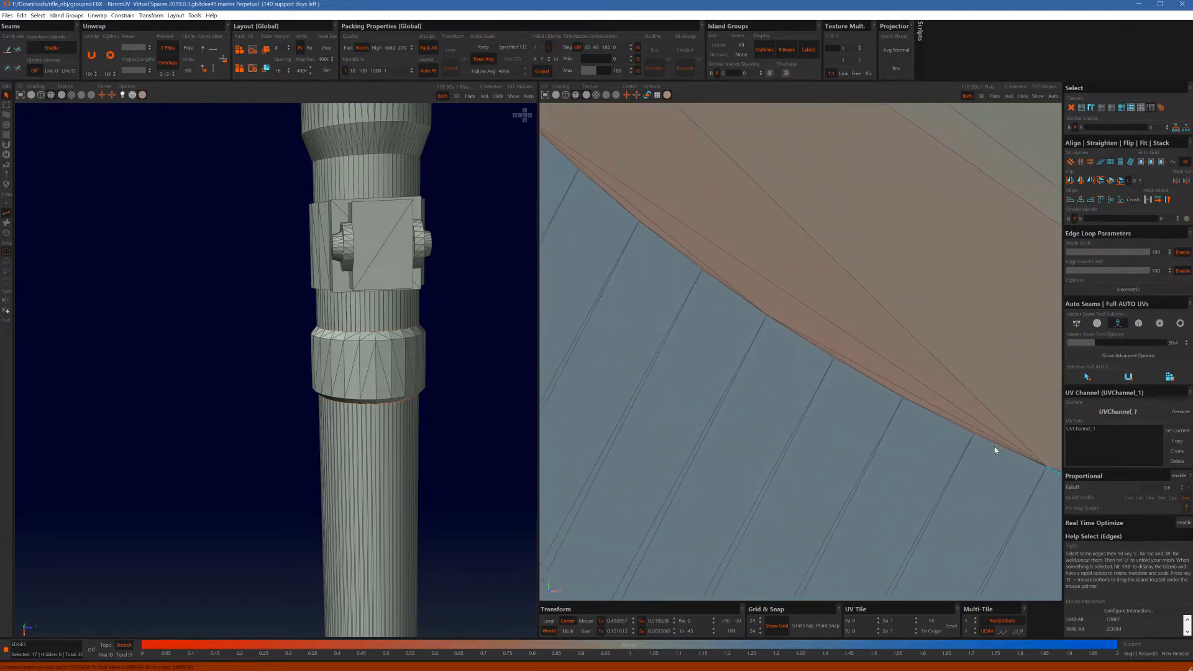
shift+click(904, 401)
shift+click(884, 391)
shift+click(712, 282)
Step: Add further edges of the upper cap's curved boundary, continuing up towards the island's left-hand corner
middle_drag(681, 257, 806, 355)
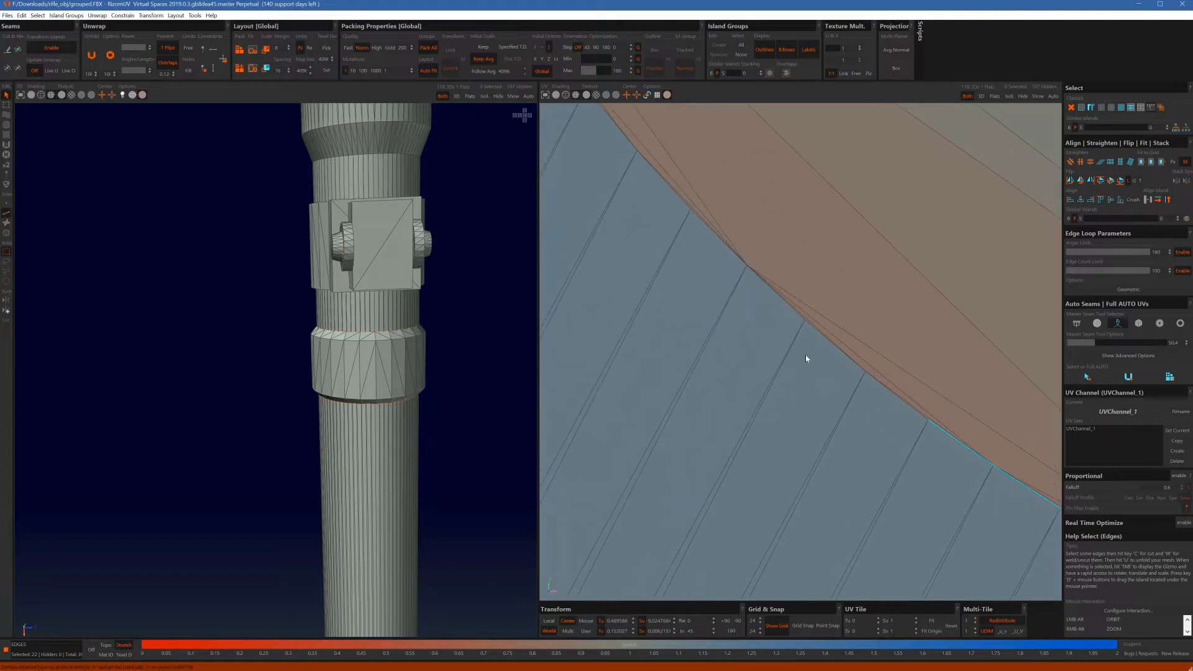
shift+click(885, 387)
shift+click(840, 358)
shift+click(781, 299)
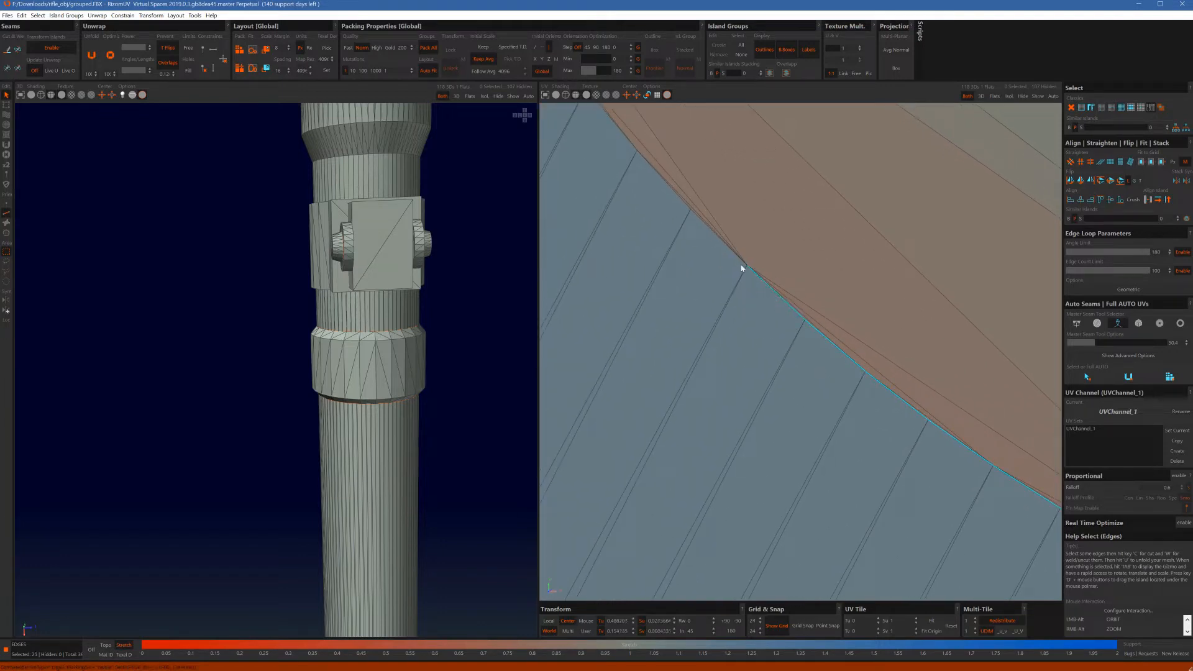
shift+click(714, 236)
scroll(714, 237, down, 5)
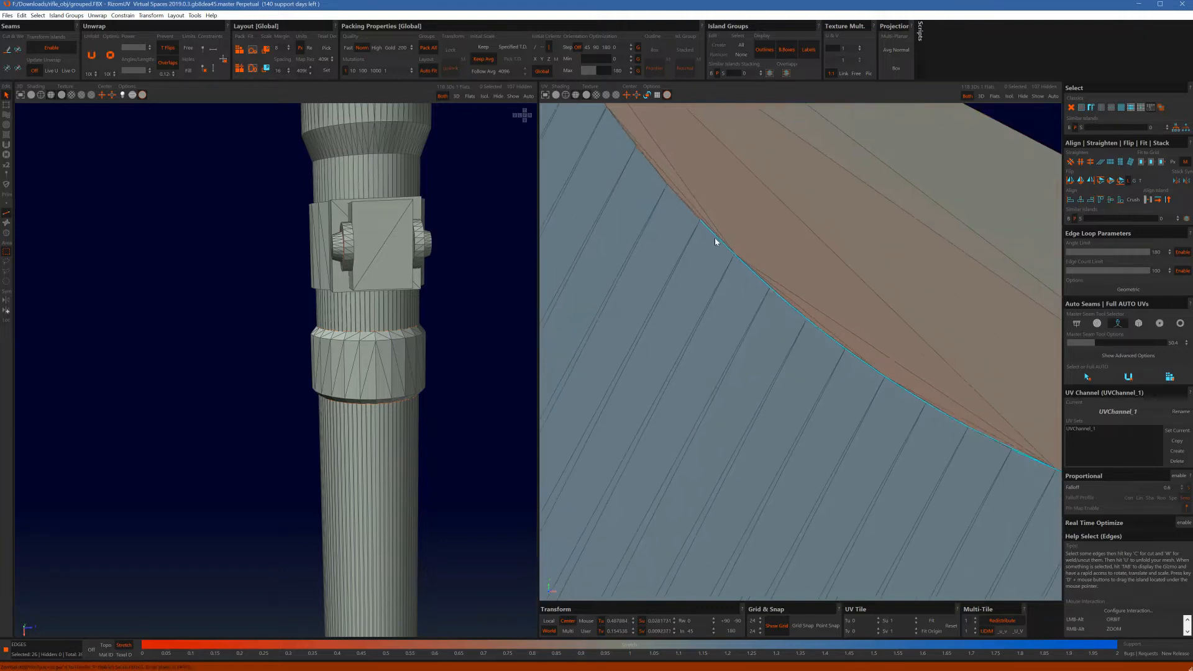
shift+click(878, 379)
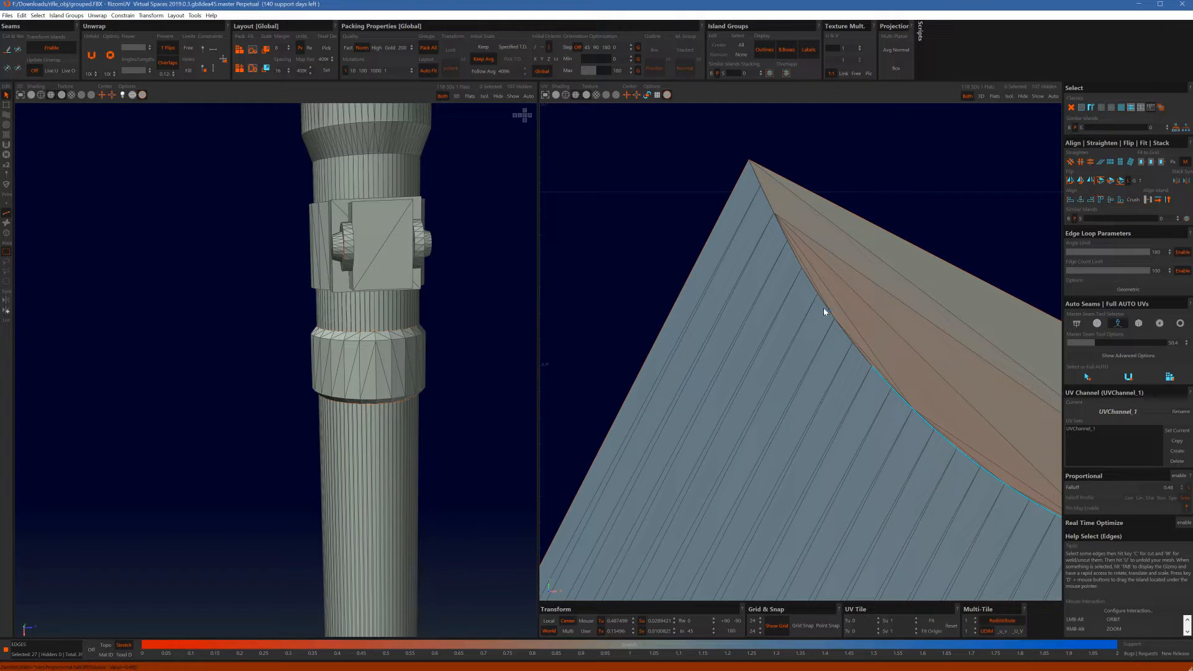
Step: Enable the Geometric edge loop option and add the remaining upper cap boundary edges up to the island's topmost corner
click(1114, 291)
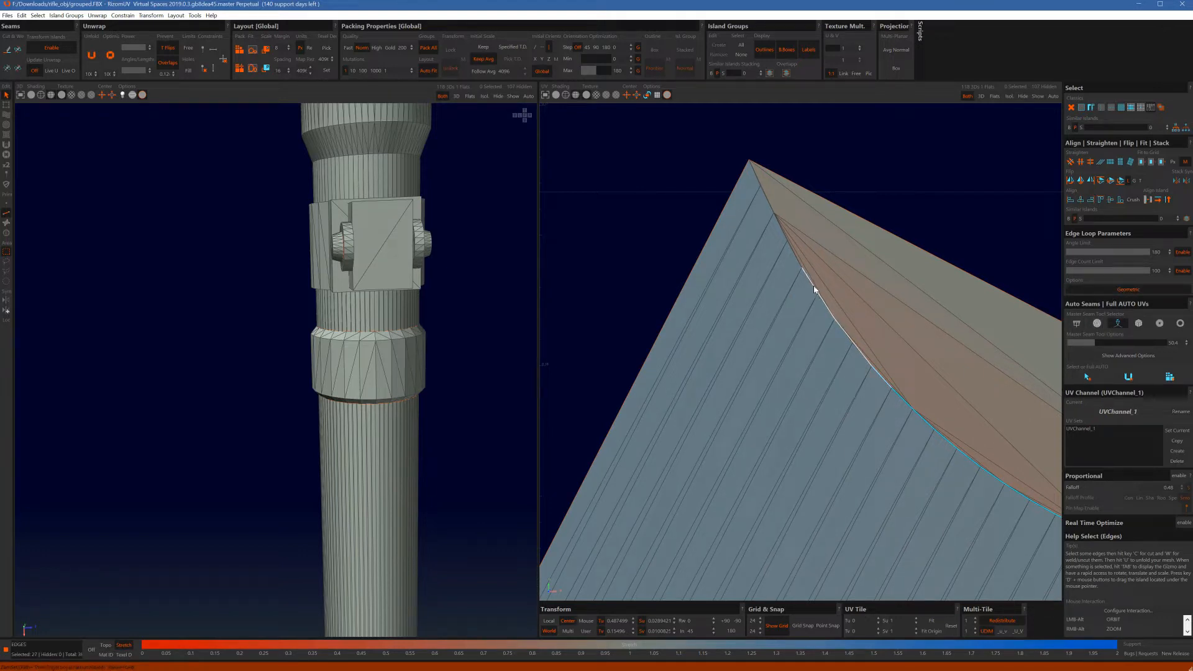
shift+click(805, 273)
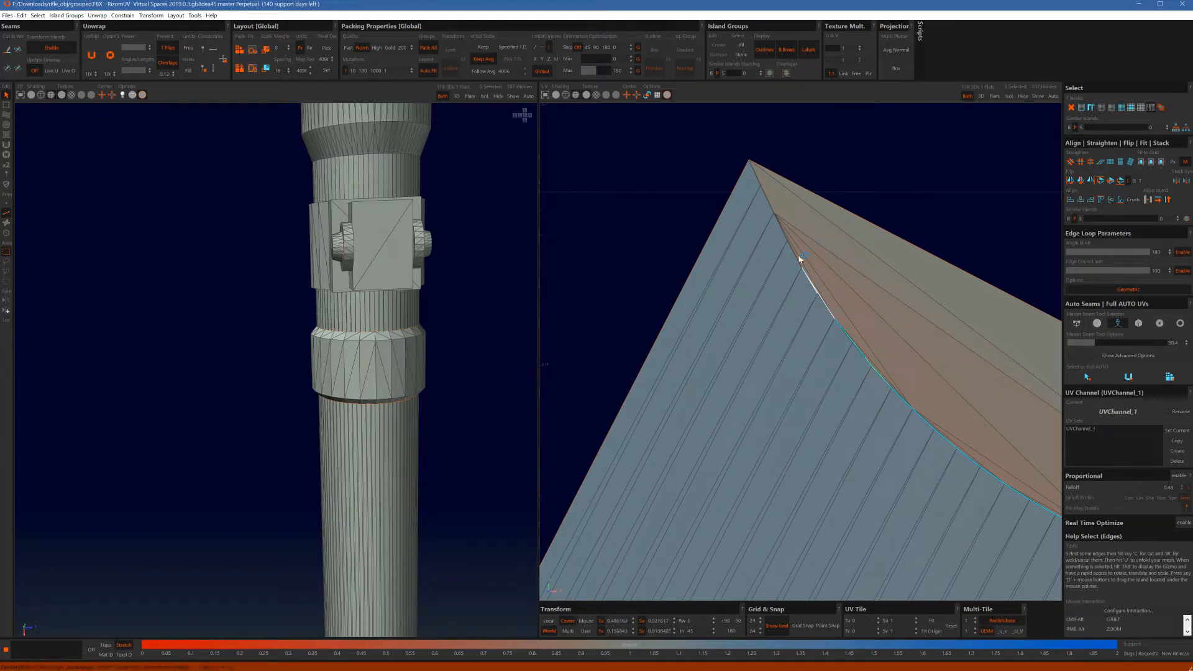
shift+click(756, 176)
scroll(795, 332, down, 10)
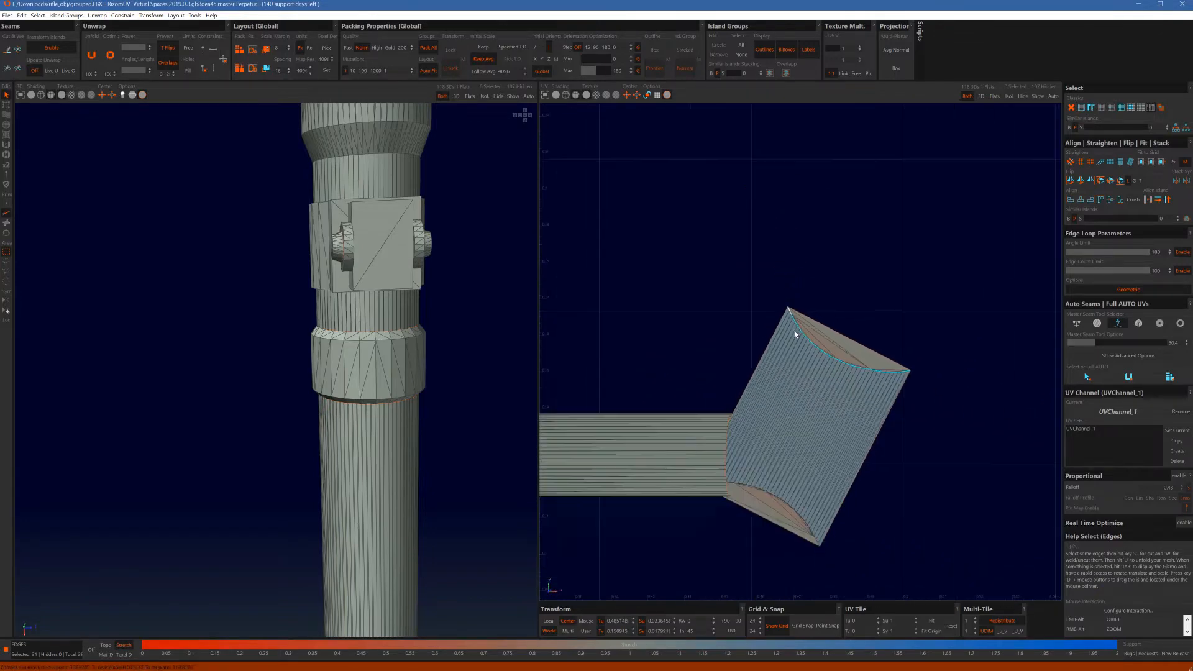
Step: Try to add the lower cap's curved boundary to the selection edge by edge and as a loop, and undo the wrong selections
scroll(851, 373, up, 10)
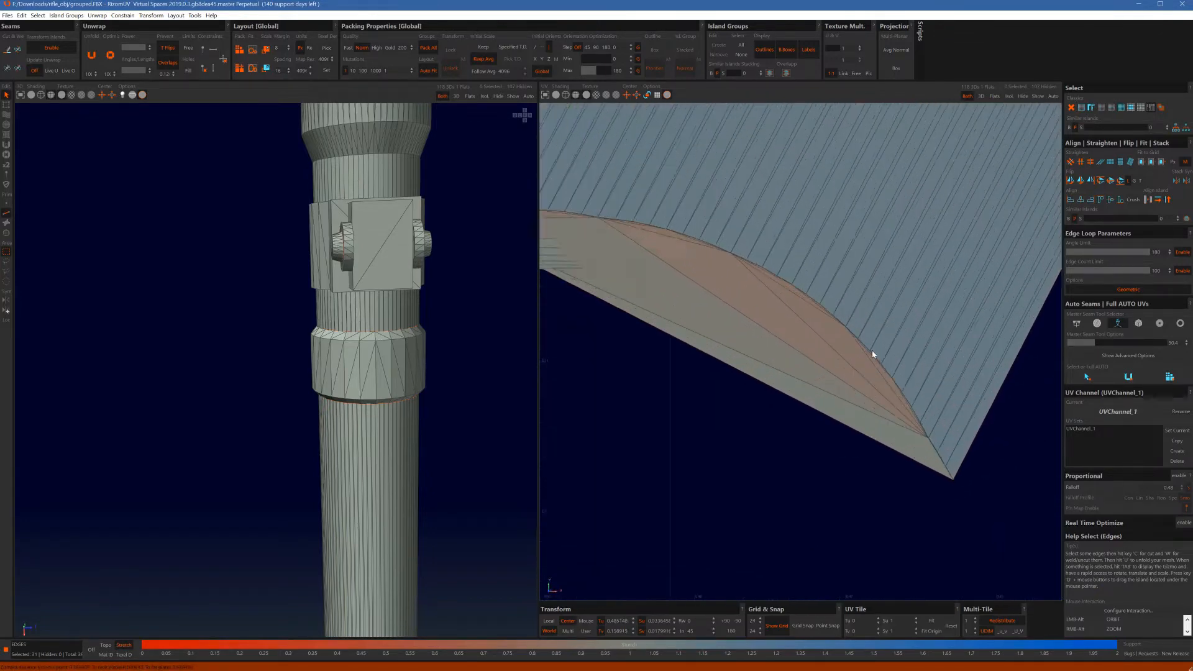
key(ctrl+z)
shift+click(824, 310)
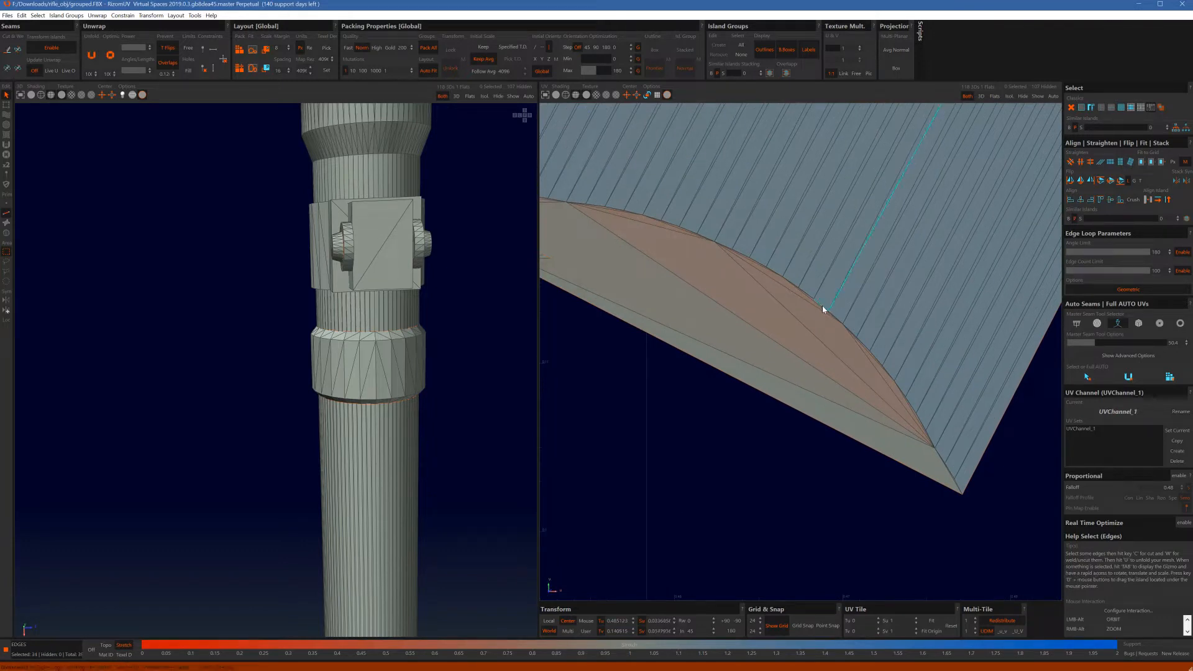
key(ctrl+z)
shift+click(898, 385)
shift+double_click(898, 386)
scroll(897, 386, down, 3)
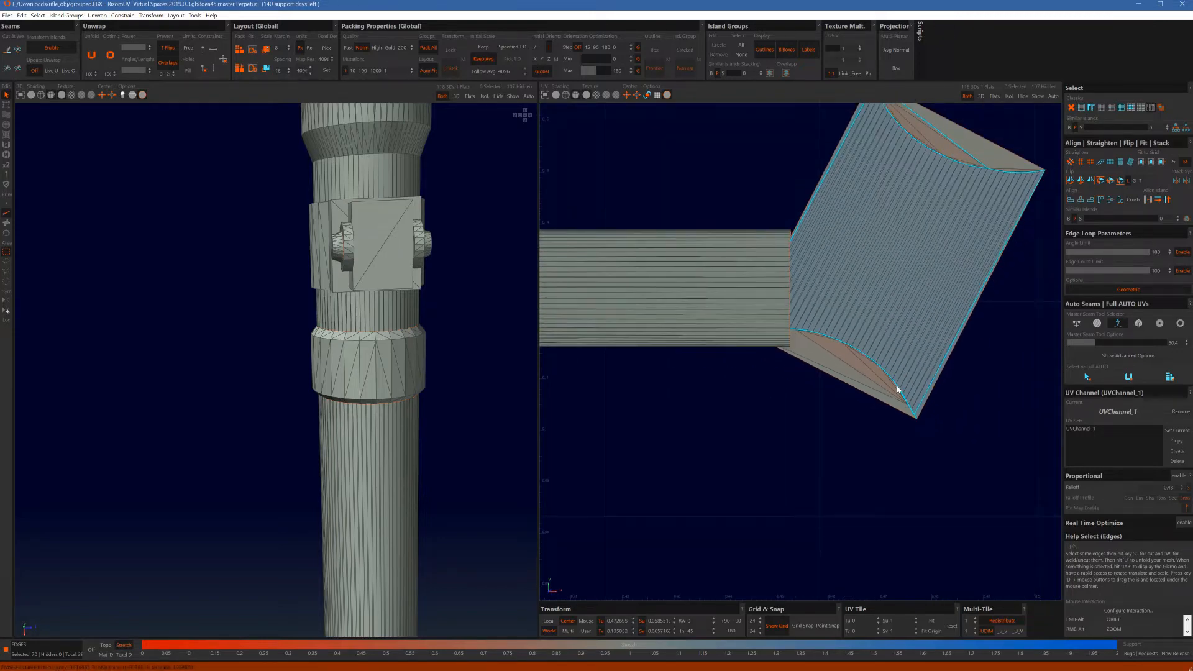
key(ctrl+z)
Step: Add the lower cap's curved boundary edges near the island's bottom corner to the selection
scroll(900, 392, up, 5)
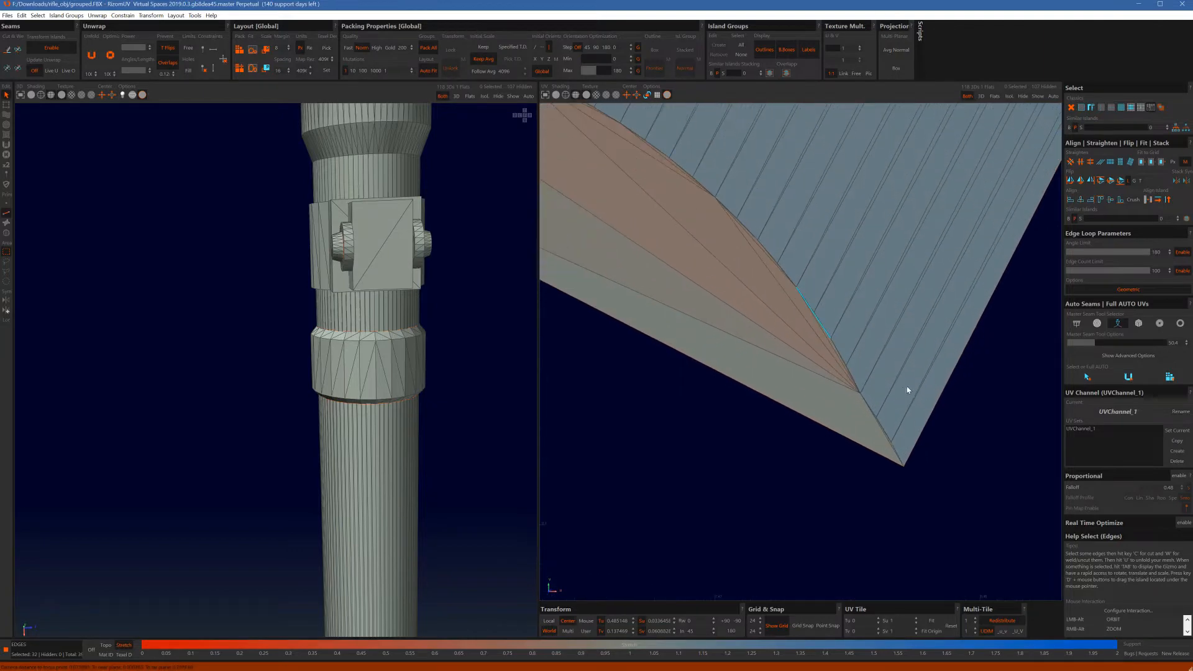
shift+click(895, 452)
shift+click(789, 278)
scroll(741, 224, down, 5)
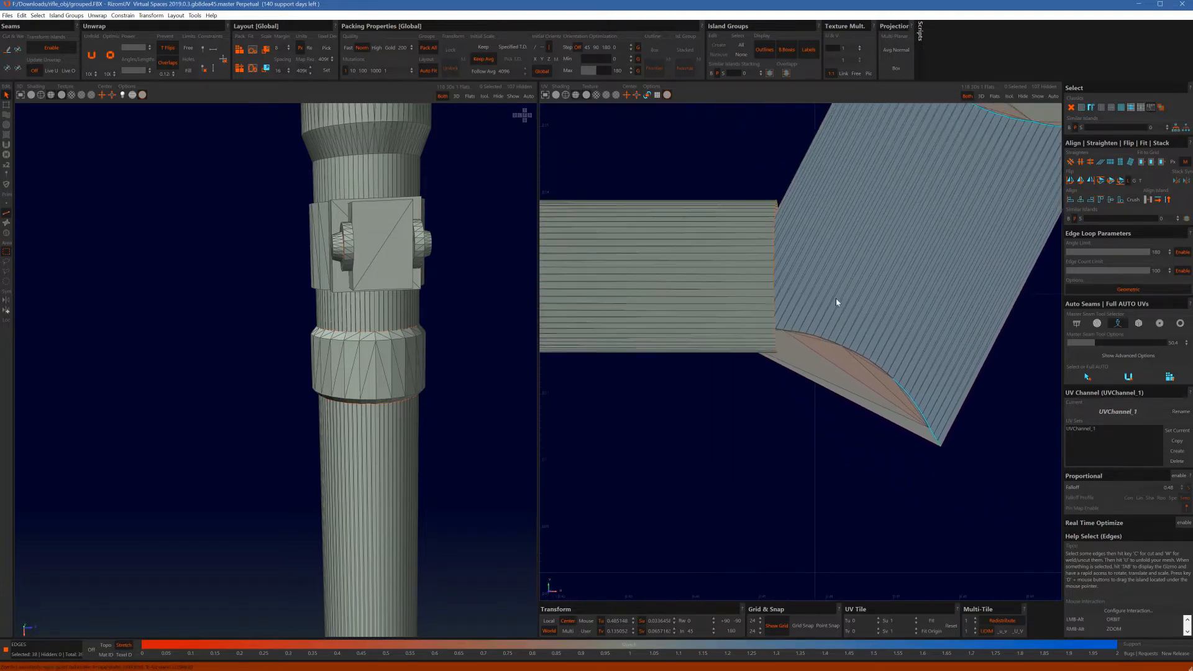
Step: Add the rest of the lower cap's curved boundary to the selection and deselect the island's long right-hand side edge
scroll(858, 352, up, 5)
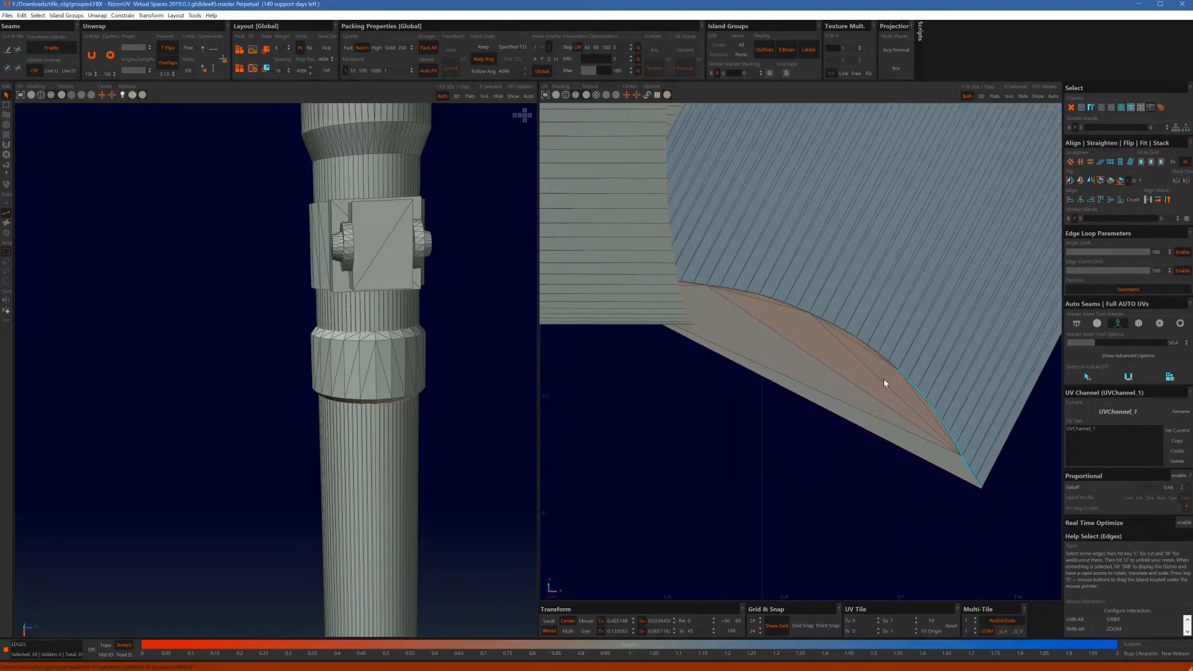
scroll(881, 359, up, 2)
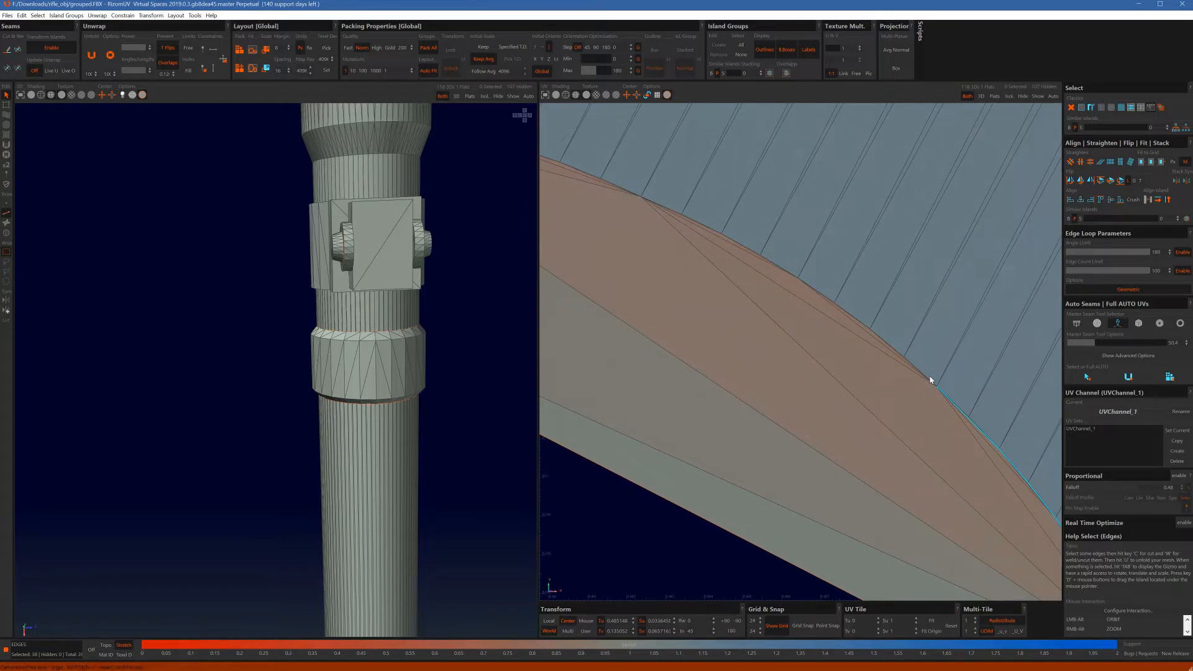
shift+click(930, 382)
scroll(870, 350, down, 4)
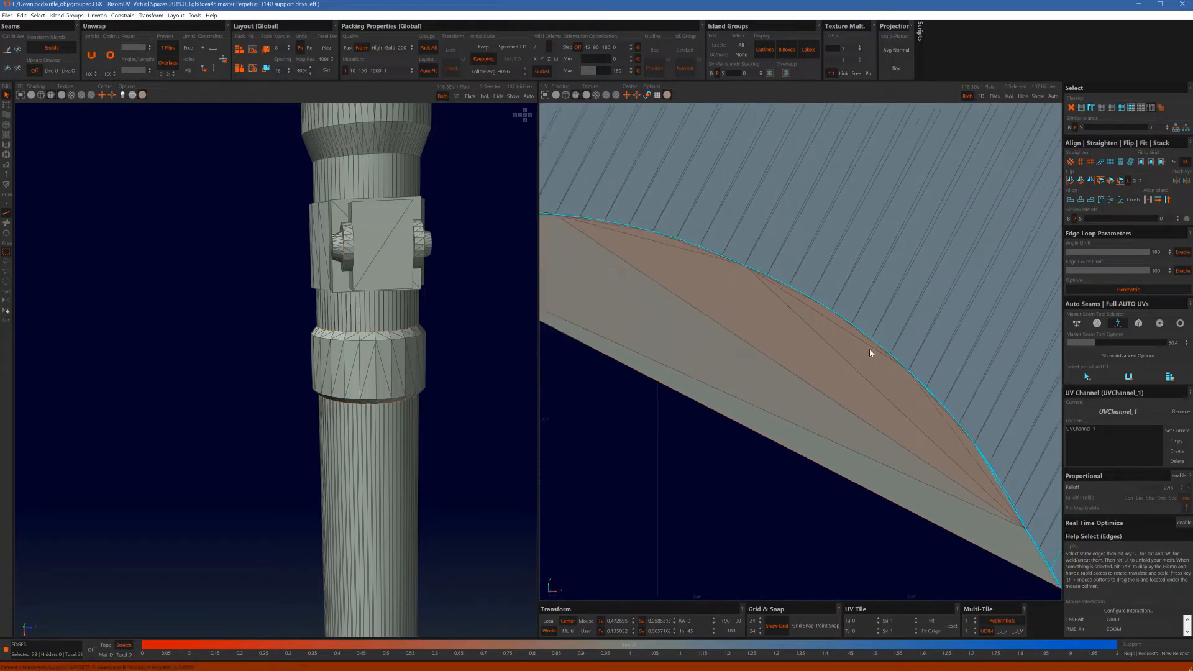
scroll(862, 352, down, 2)
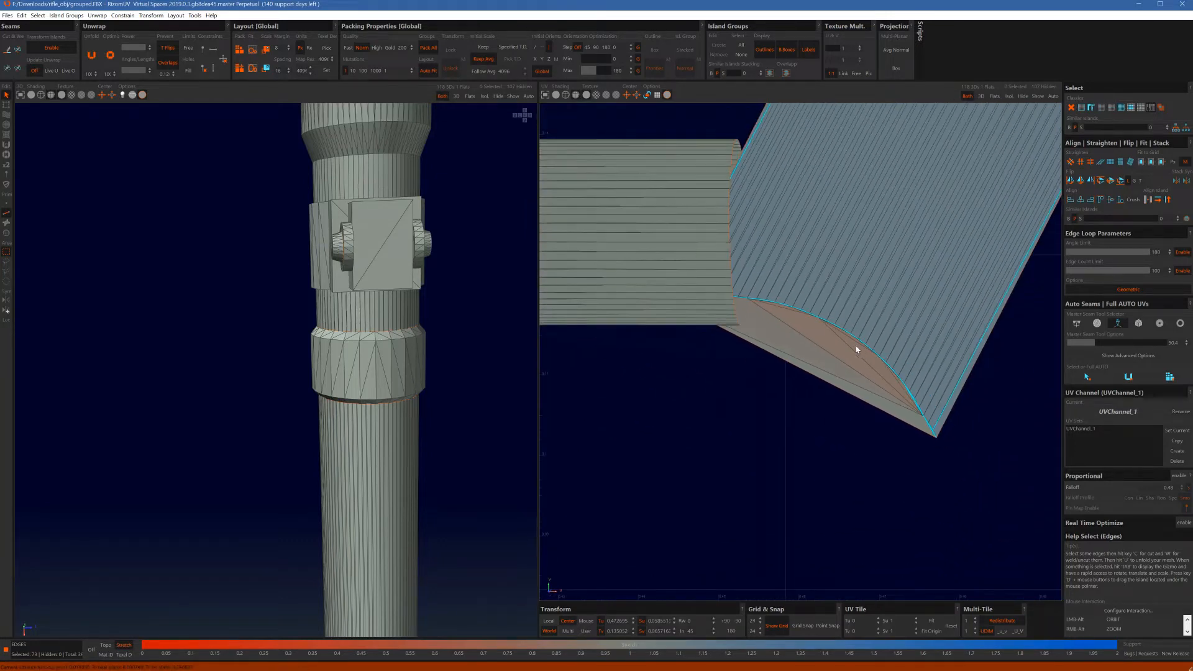
ctrl+click(945, 413)
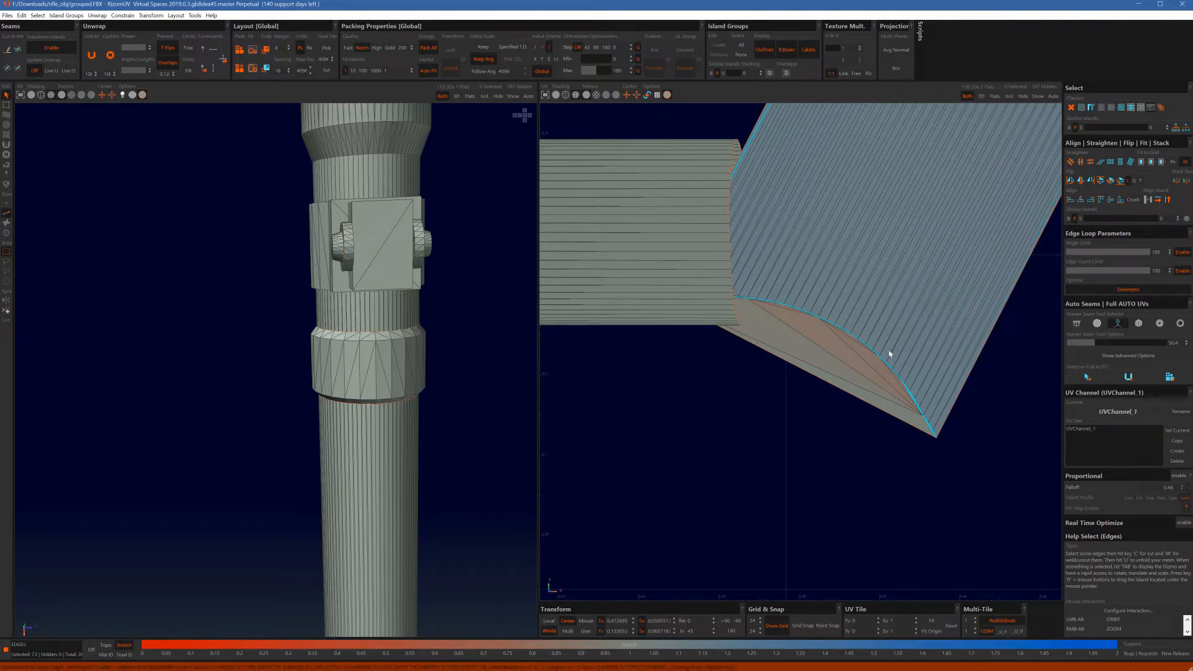
Step: Deselect the stray extra edges beside the upper and lower caps' curved boundaries, keeping the boundary edges selected
ctrl+click(746, 146)
scroll(872, 283, down, 3)
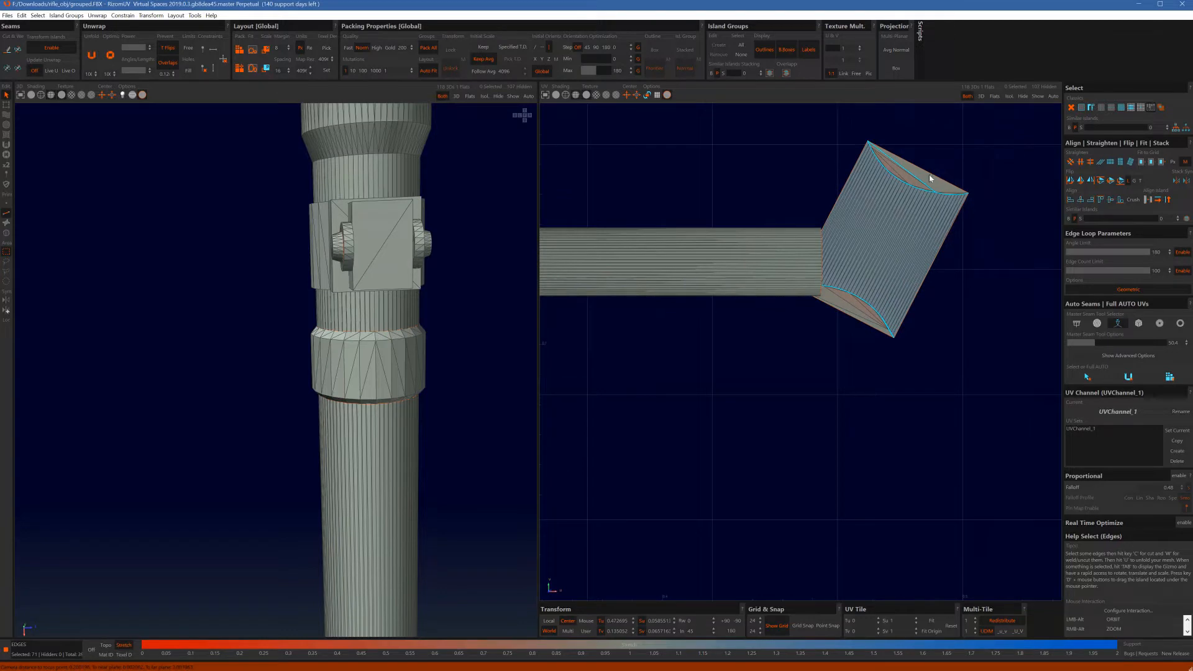
ctrl+click(921, 183)
scroll(892, 266, down, 1)
scroll(889, 285, up, 6)
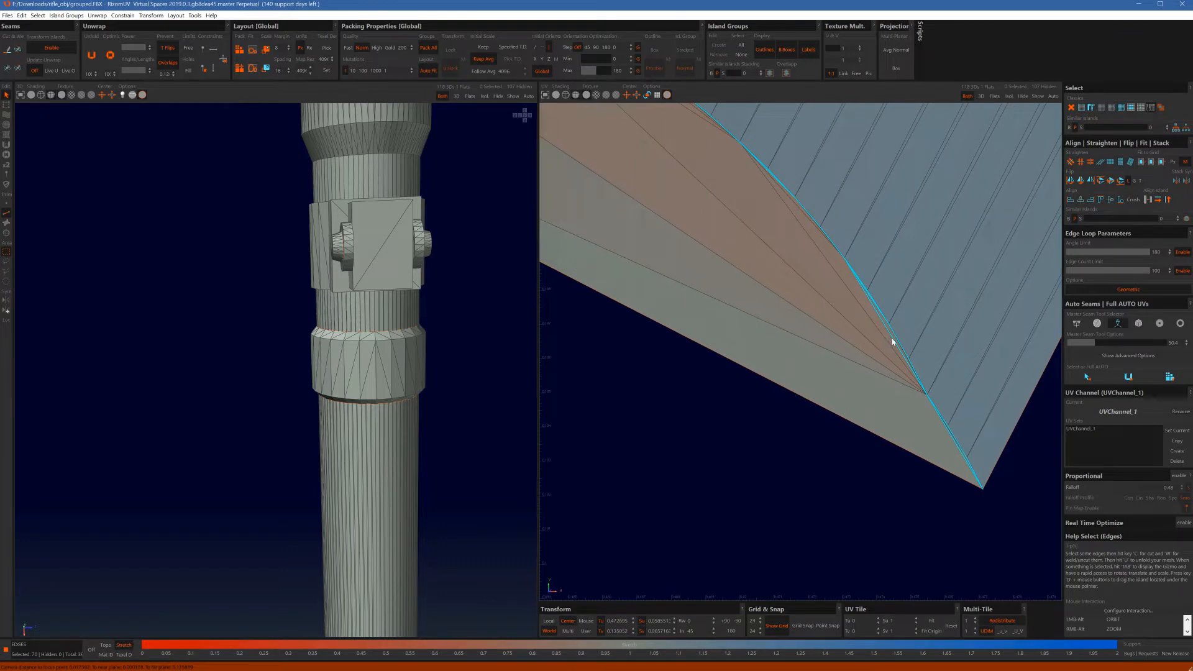
ctrl+click(892, 341)
scroll(814, 263, down, 3)
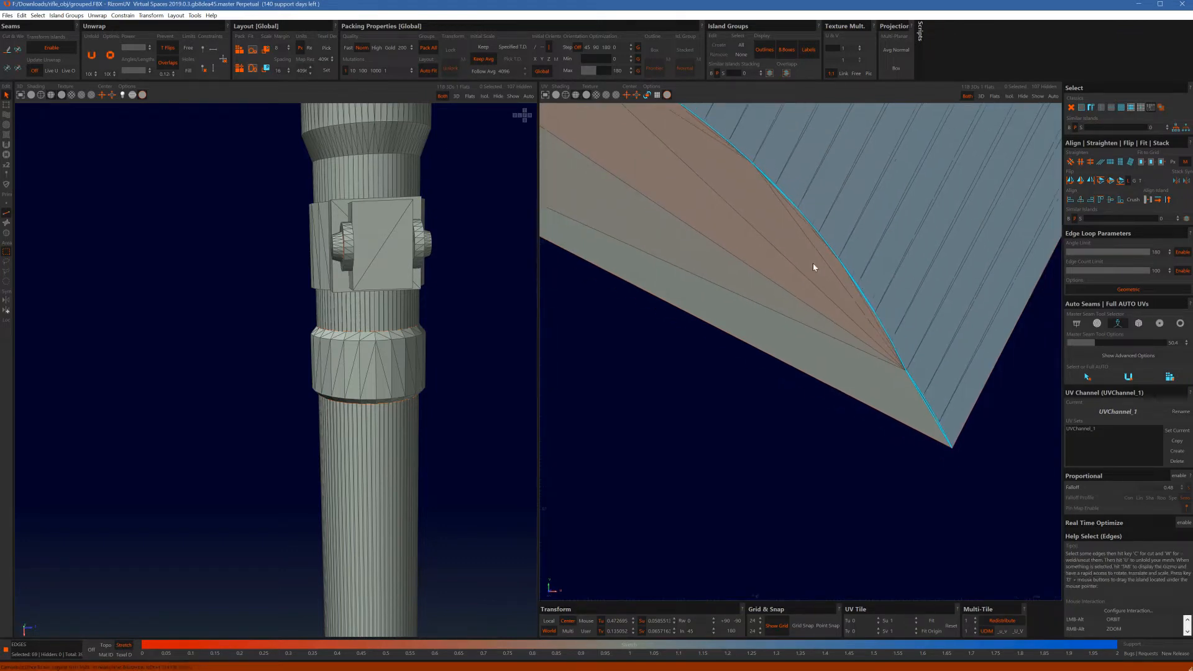
Step: Deselect the last stray edge near the island's bottom corner and cut the selected cap boundaries as seams
scroll(908, 375, up, 6)
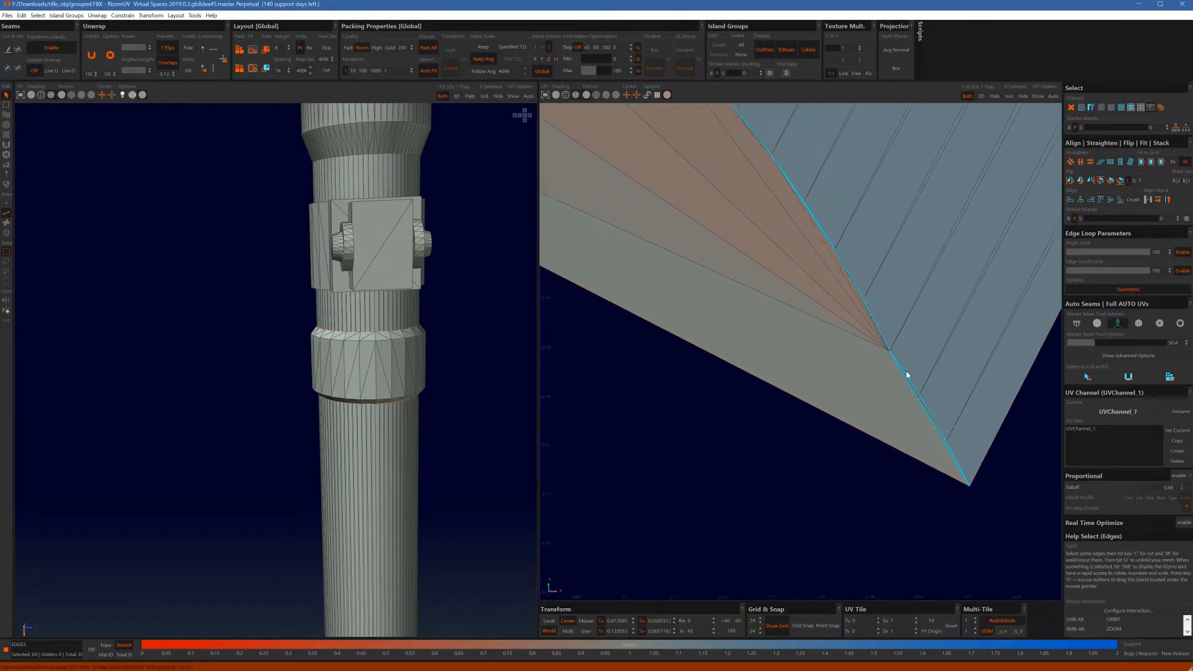
ctrl+click(931, 424)
scroll(897, 376, down, 2)
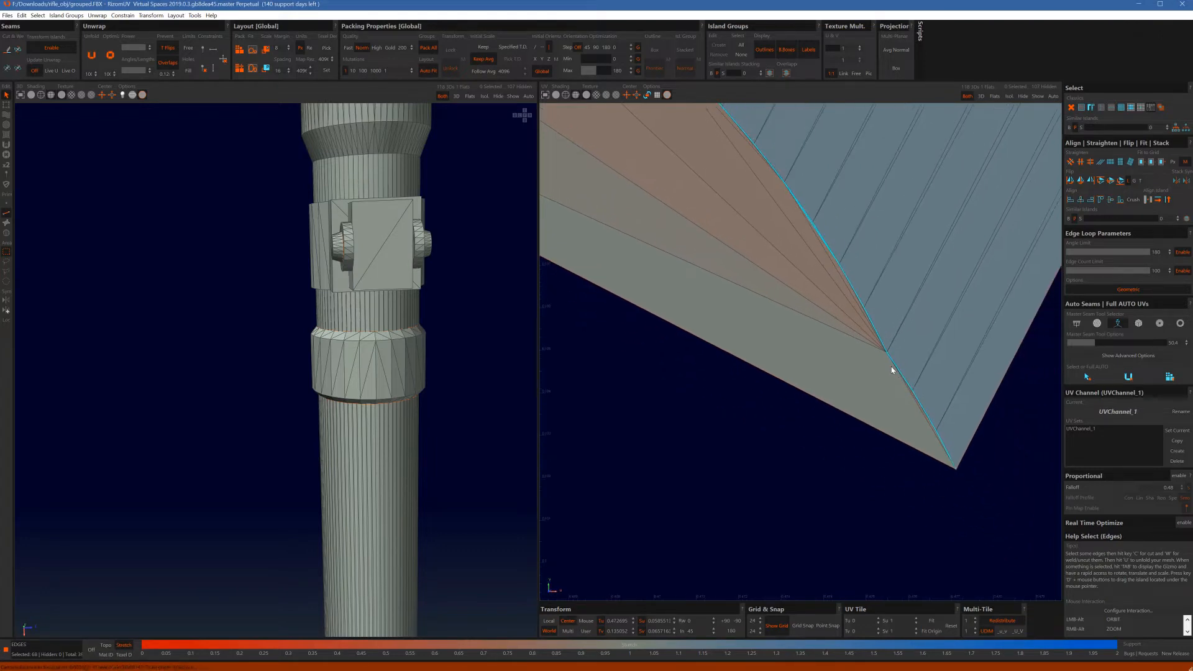
scroll(892, 370, down, 8)
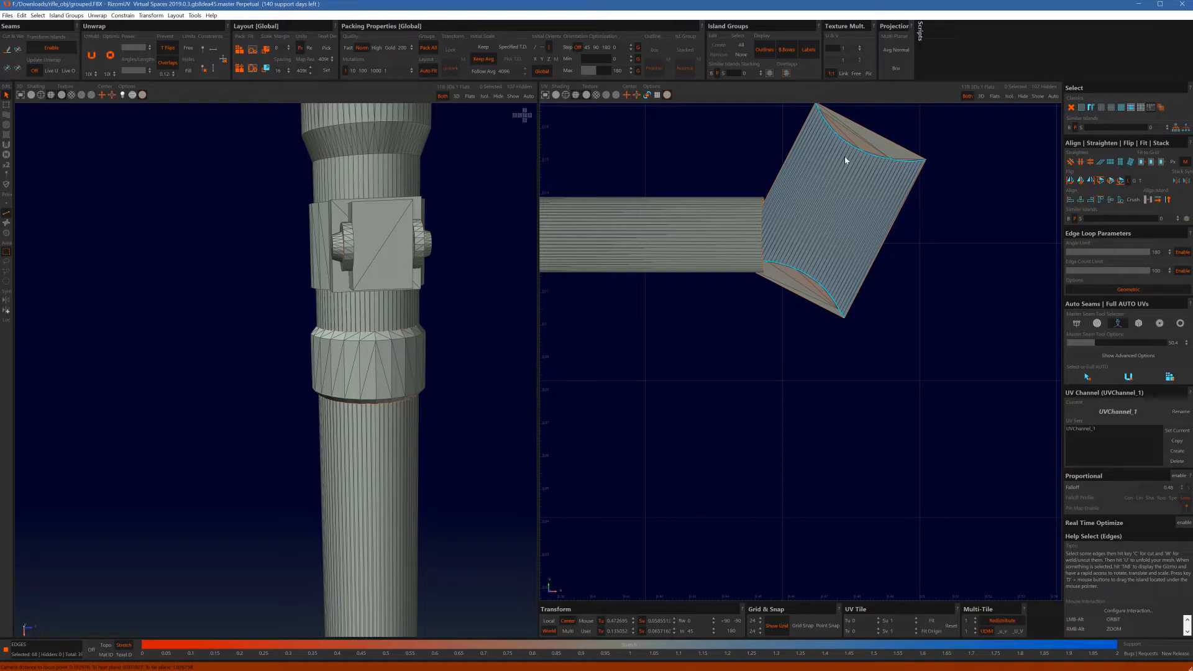
scroll(772, 410, up, 10)
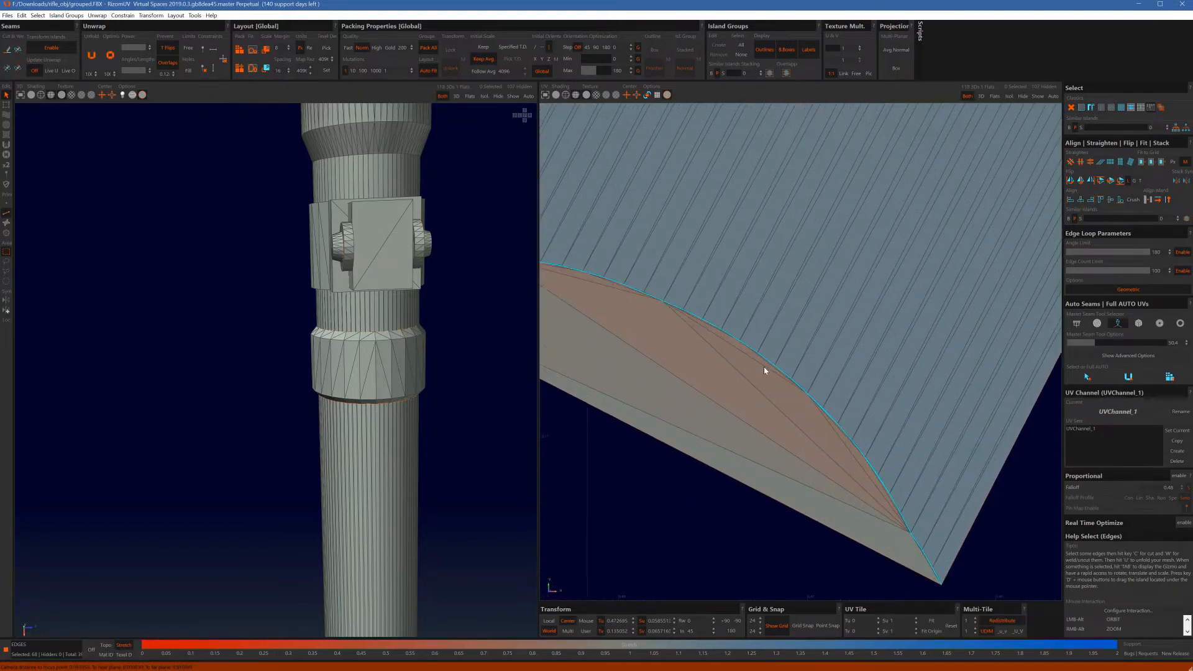
key(c)
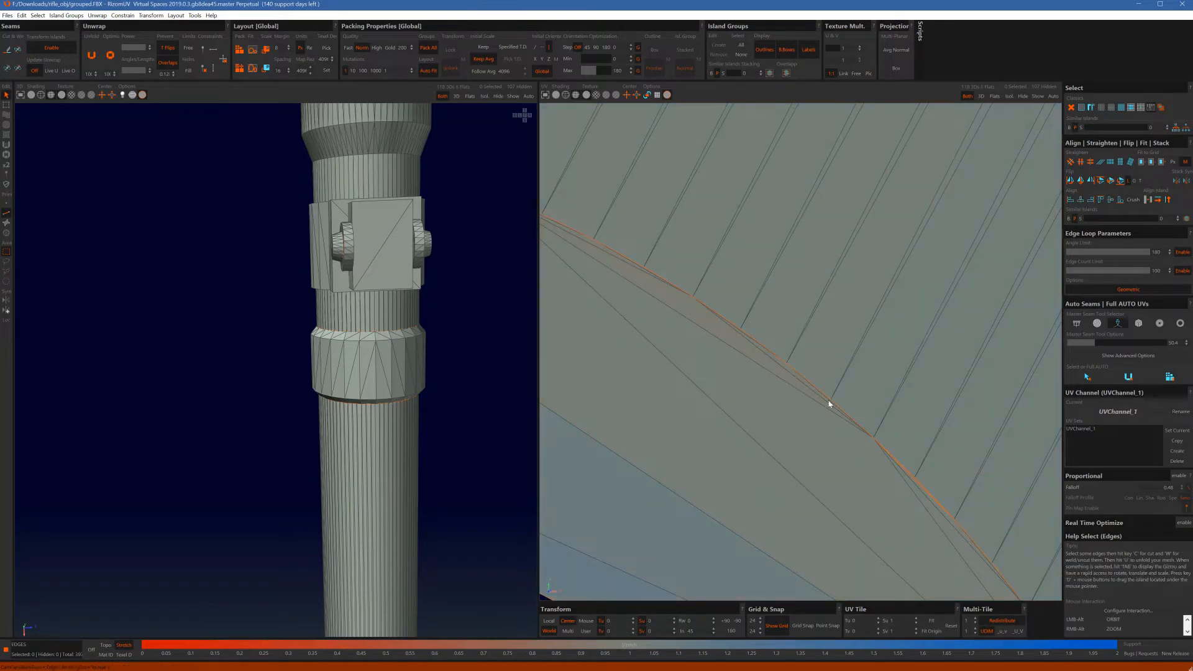
Step: Examine the new seams along both caps' curved boundaries for stray or doubled cut edges
scroll(829, 404, up, 8)
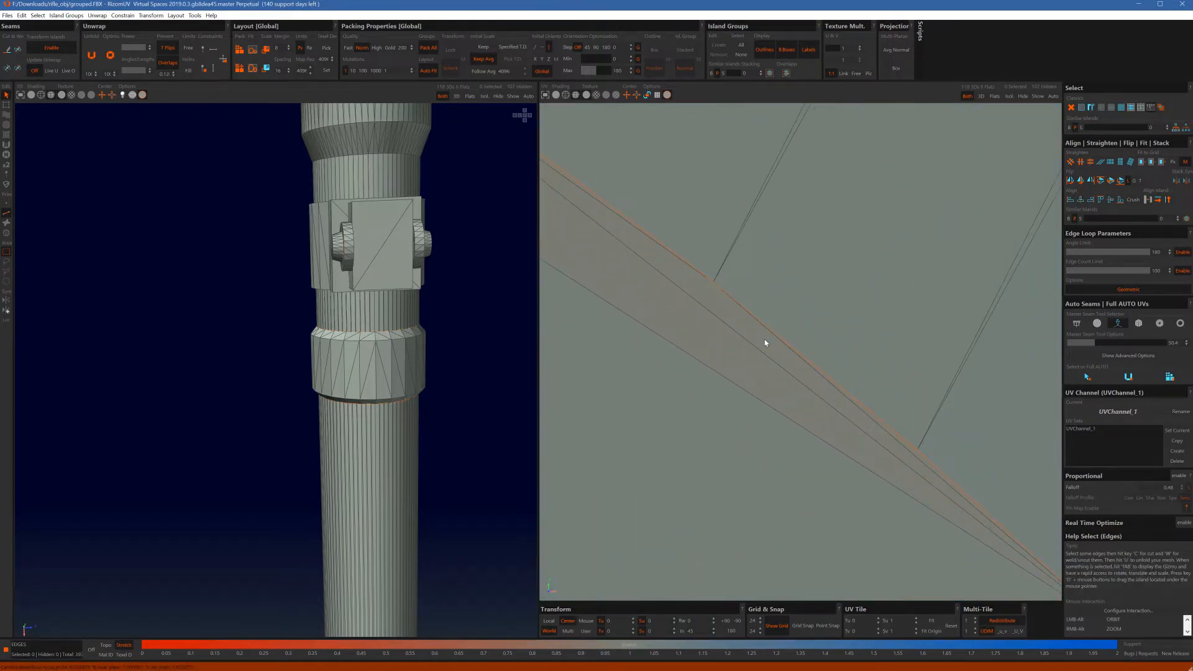
scroll(765, 342, down, 8)
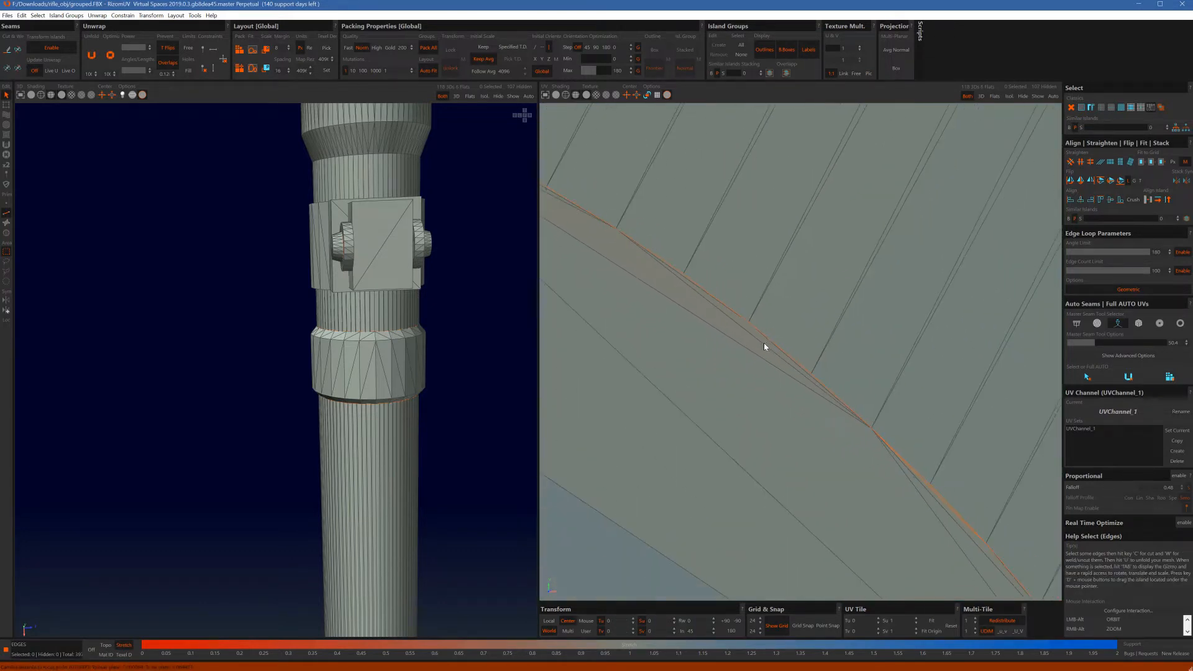
scroll(777, 359, down, 2)
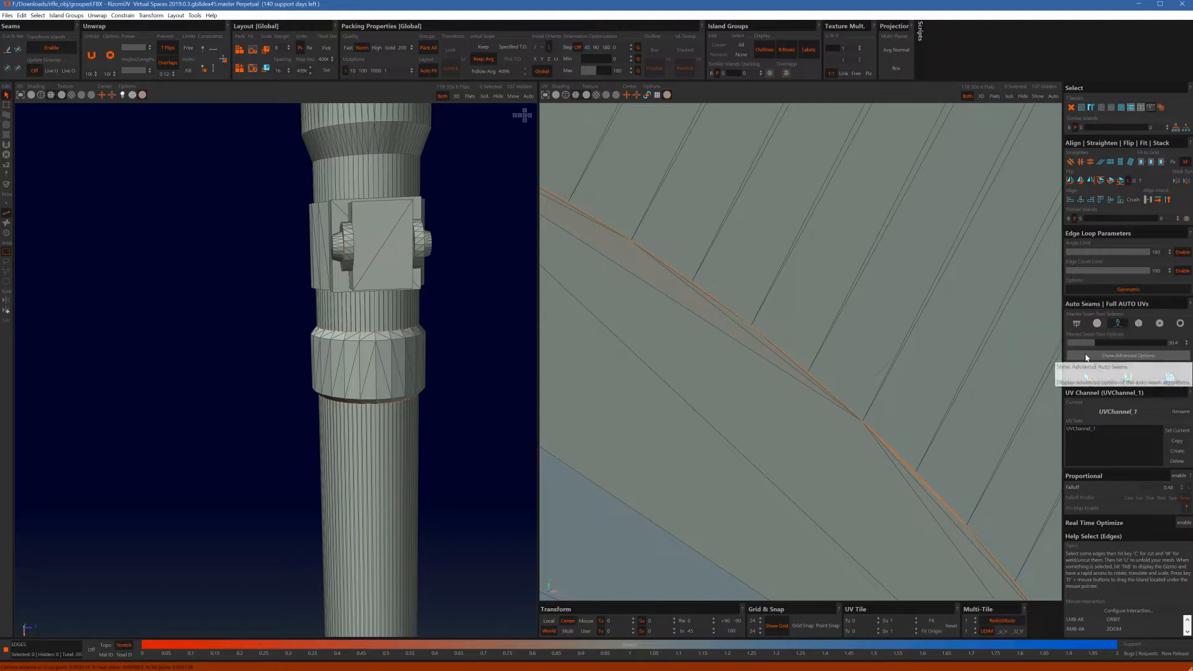
click(1134, 291)
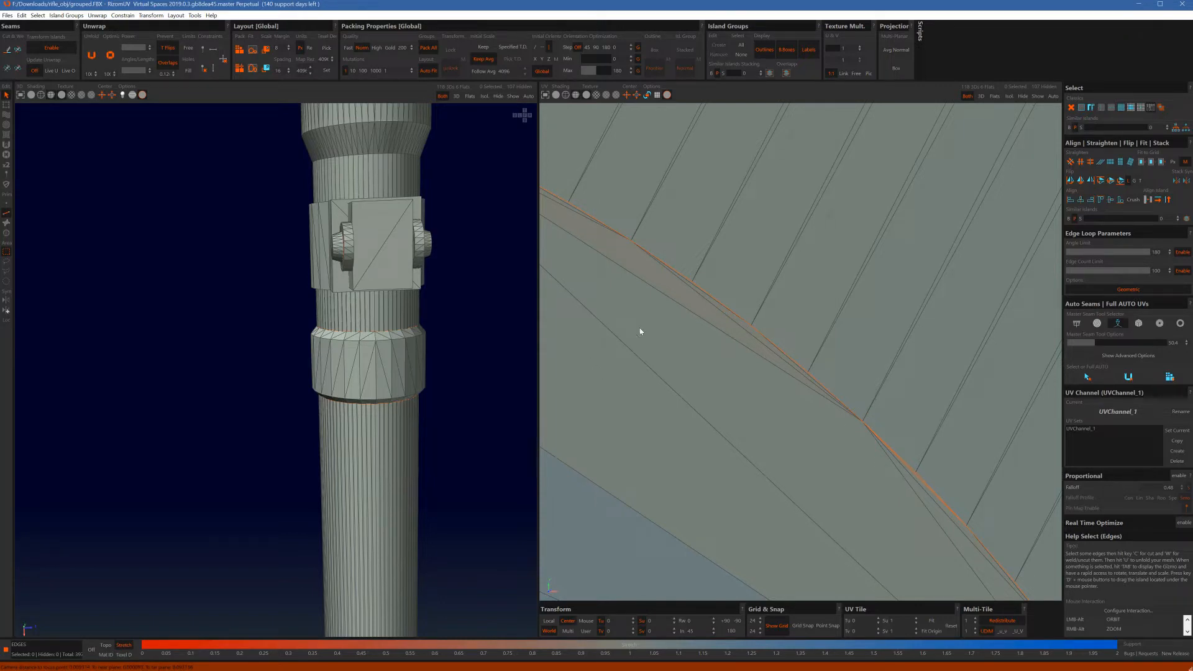
scroll(920, 401, down, 8)
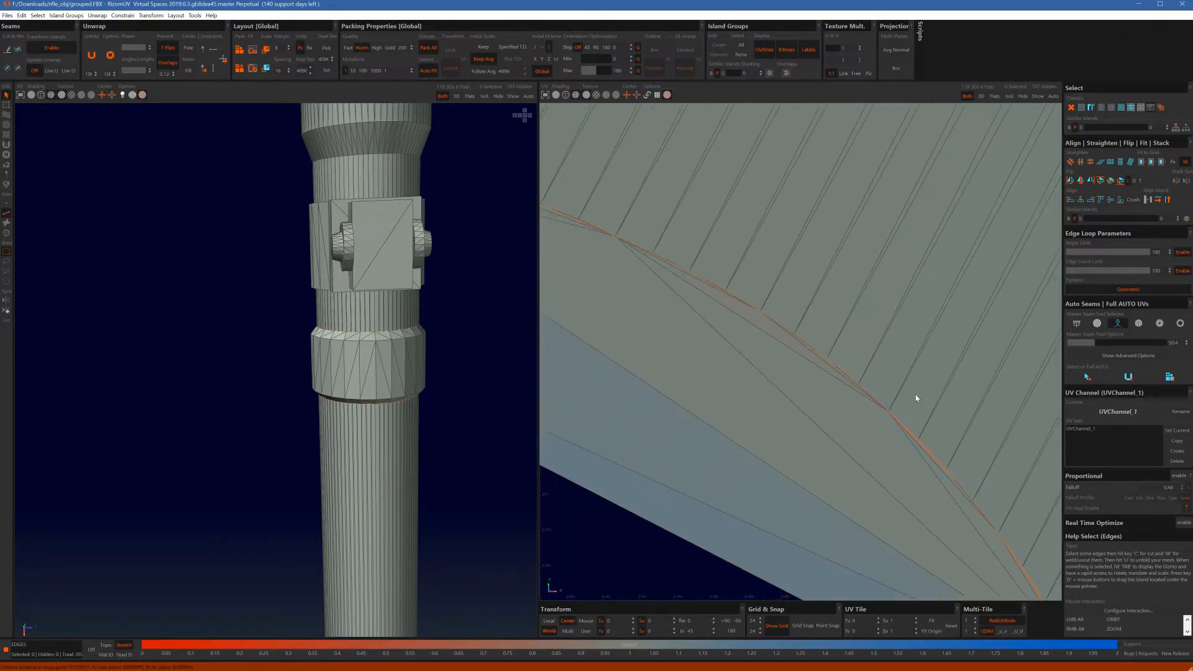
scroll(930, 350, down, 3)
alt+middle_drag(1001, 348, 773, 383)
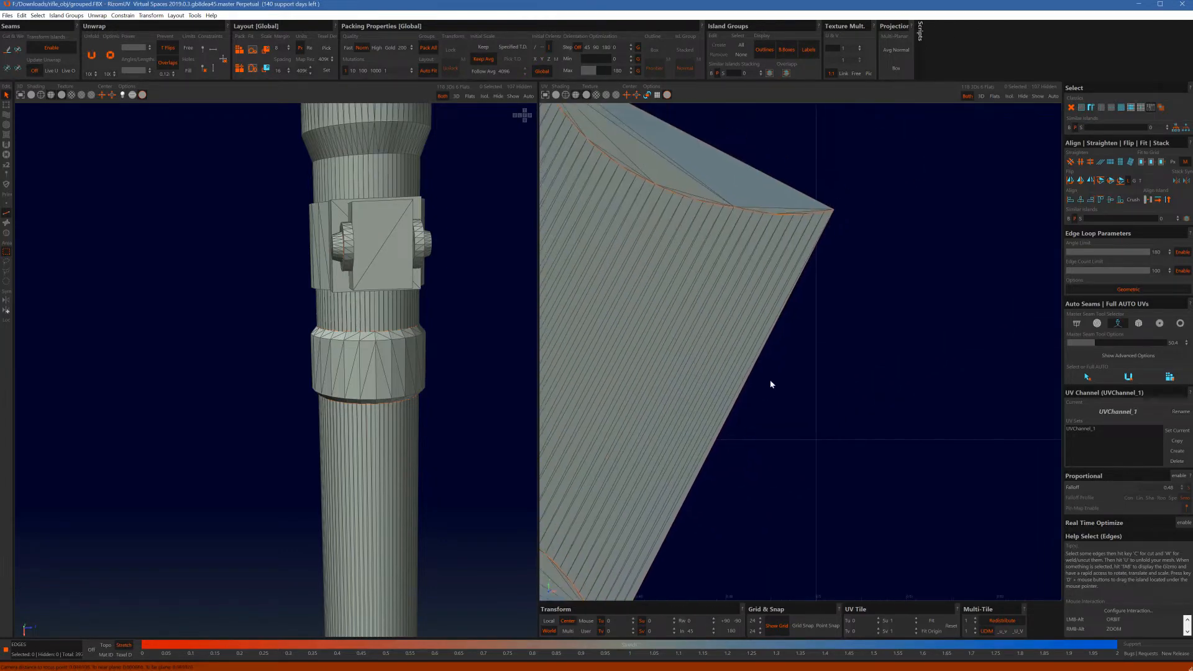
scroll(756, 221, up, 7)
scroll(771, 207, up, 3)
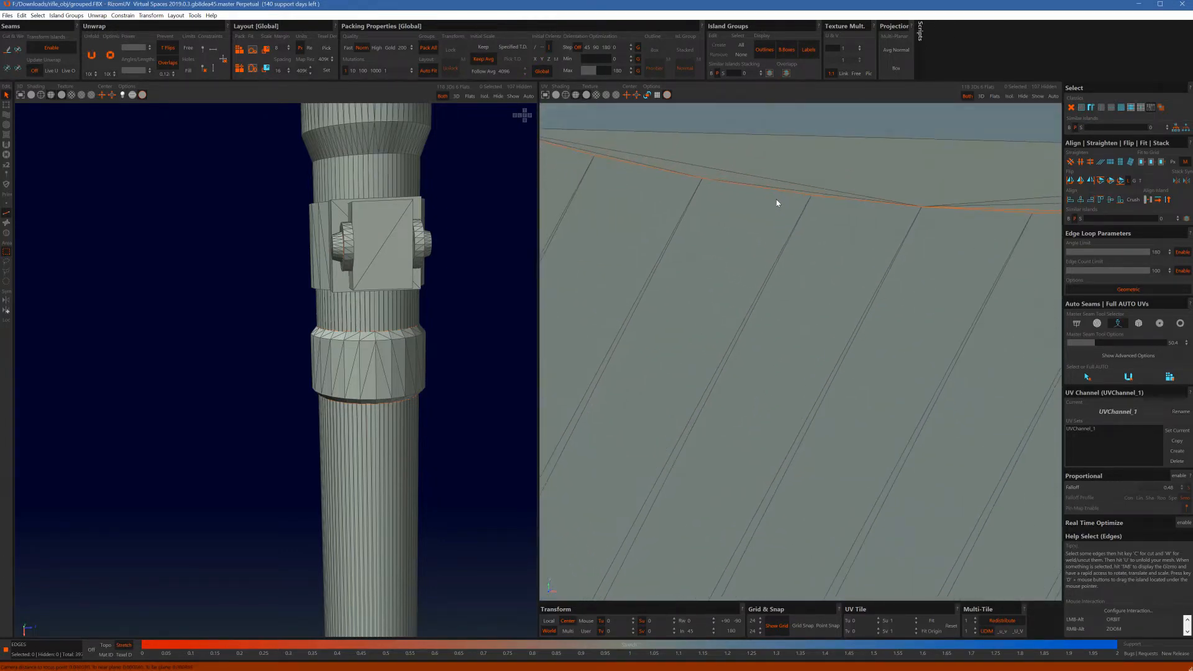
scroll(784, 199, down, 6)
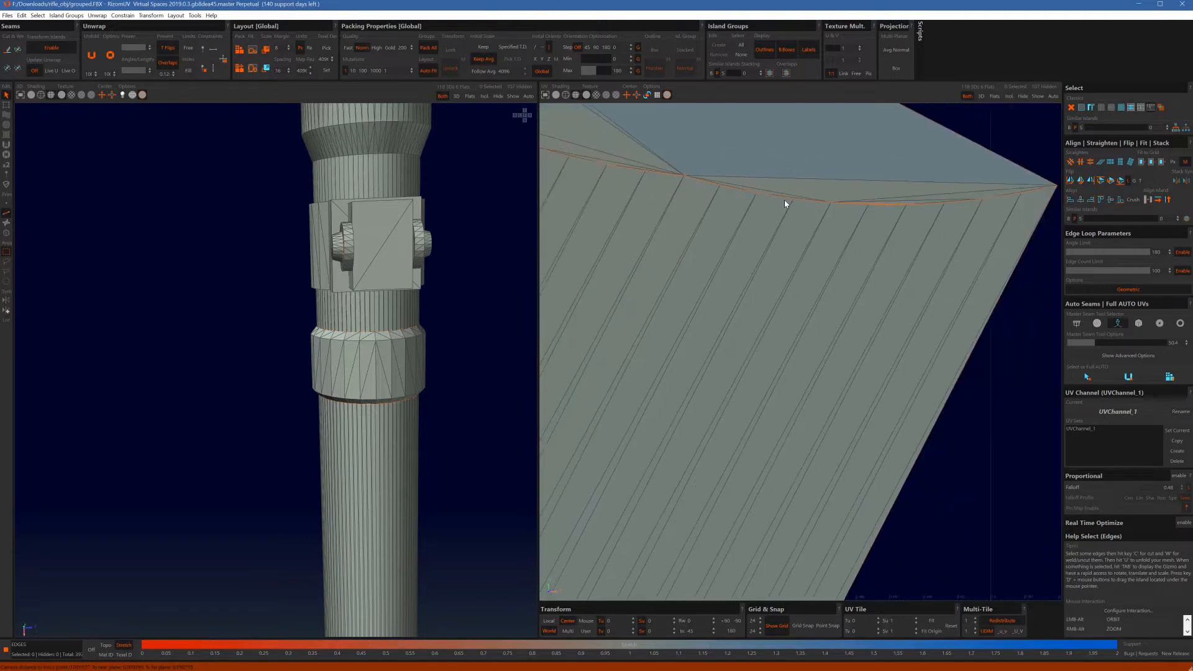
scroll(823, 205, up, 4)
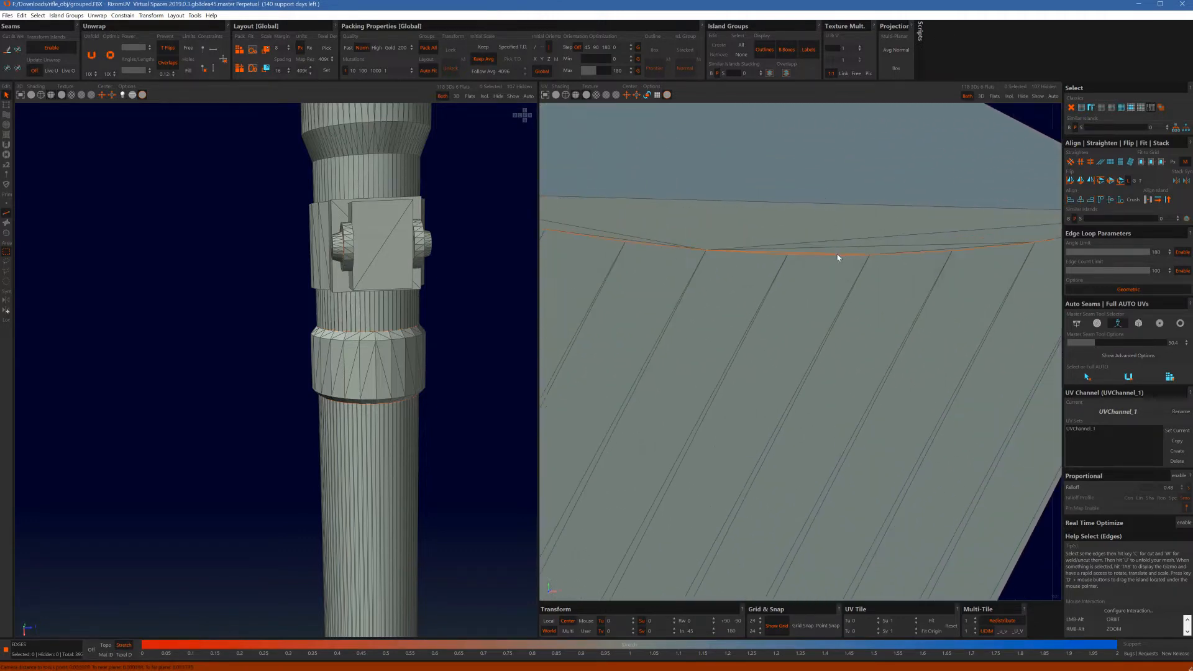
Step: Weld the stray seam edge on the upper cap's curved boundary near the island's right corner
click(789, 254)
key(w)
scroll(785, 252, down, 5)
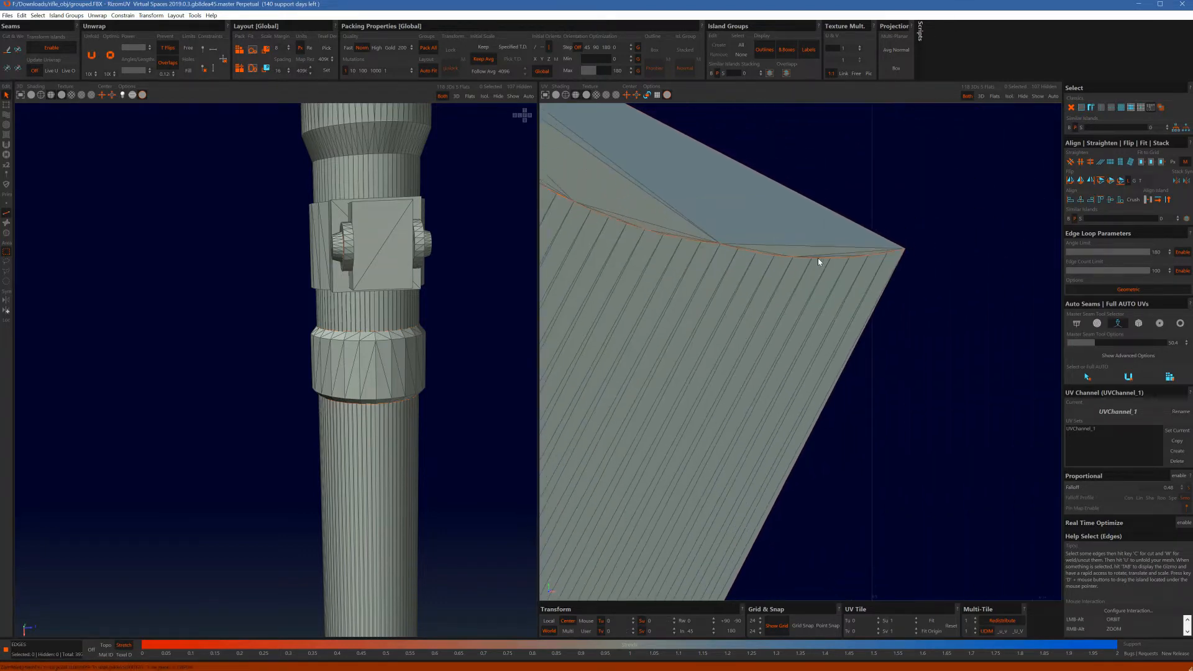
scroll(784, 272, down, 2)
scroll(646, 367, down, 2)
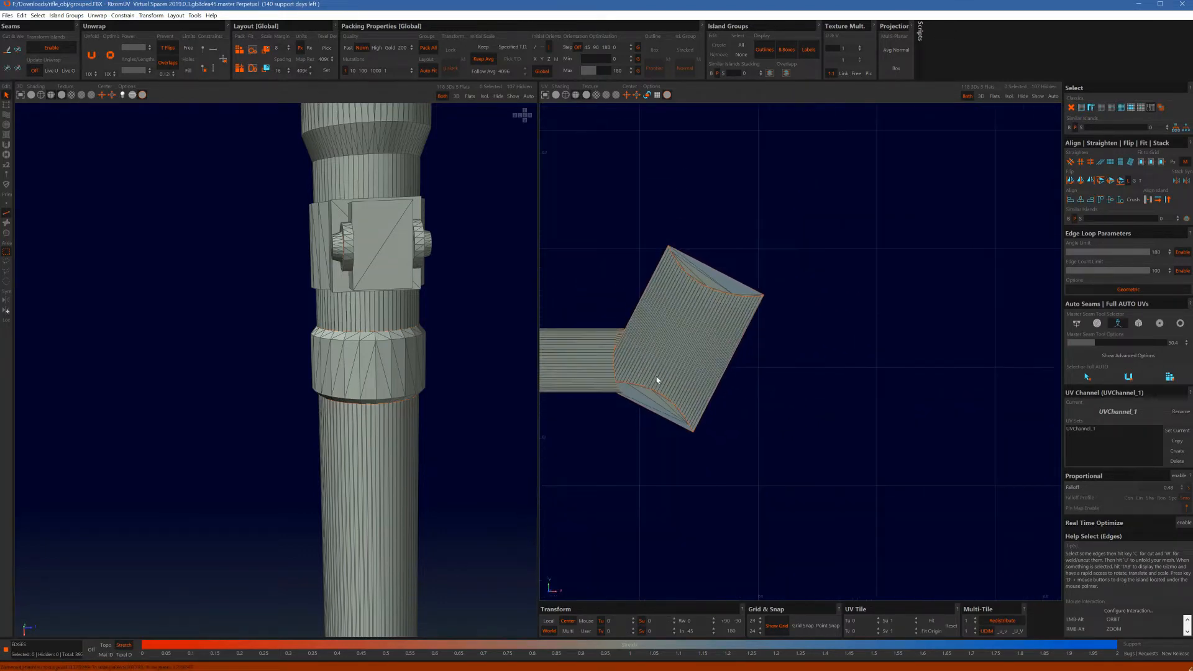
middle_drag(668, 365, 739, 361)
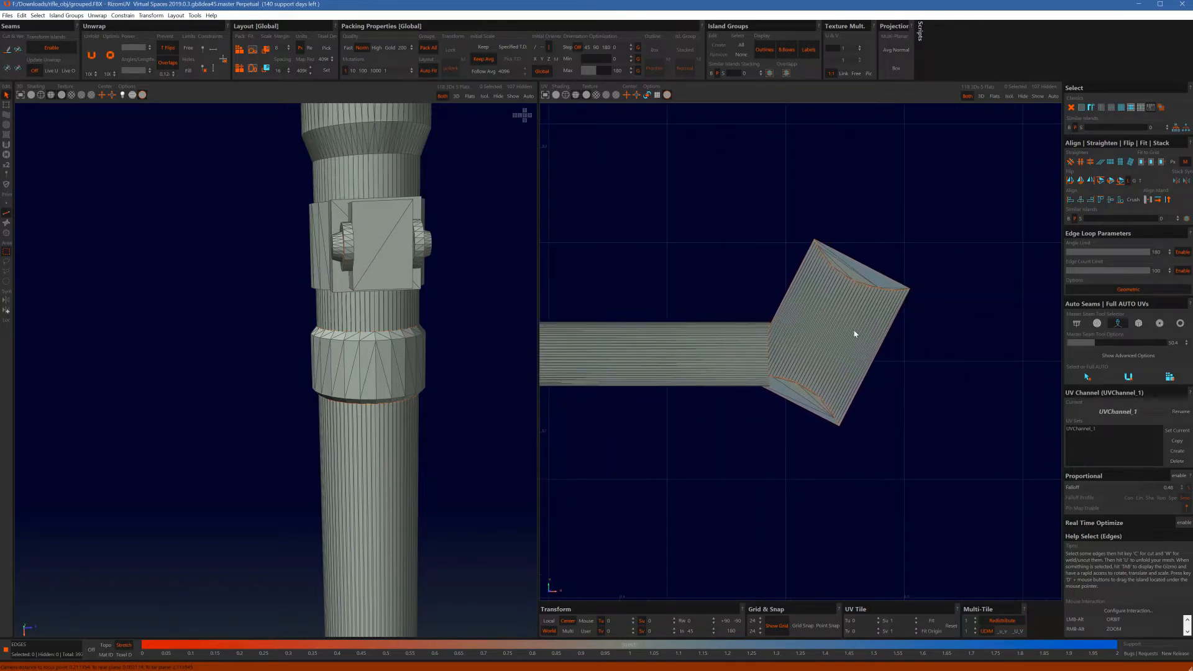
Step: Select the end piece's shell and both cap islands, try hiding them, and undo the hiding
key(F4)
click(878, 290)
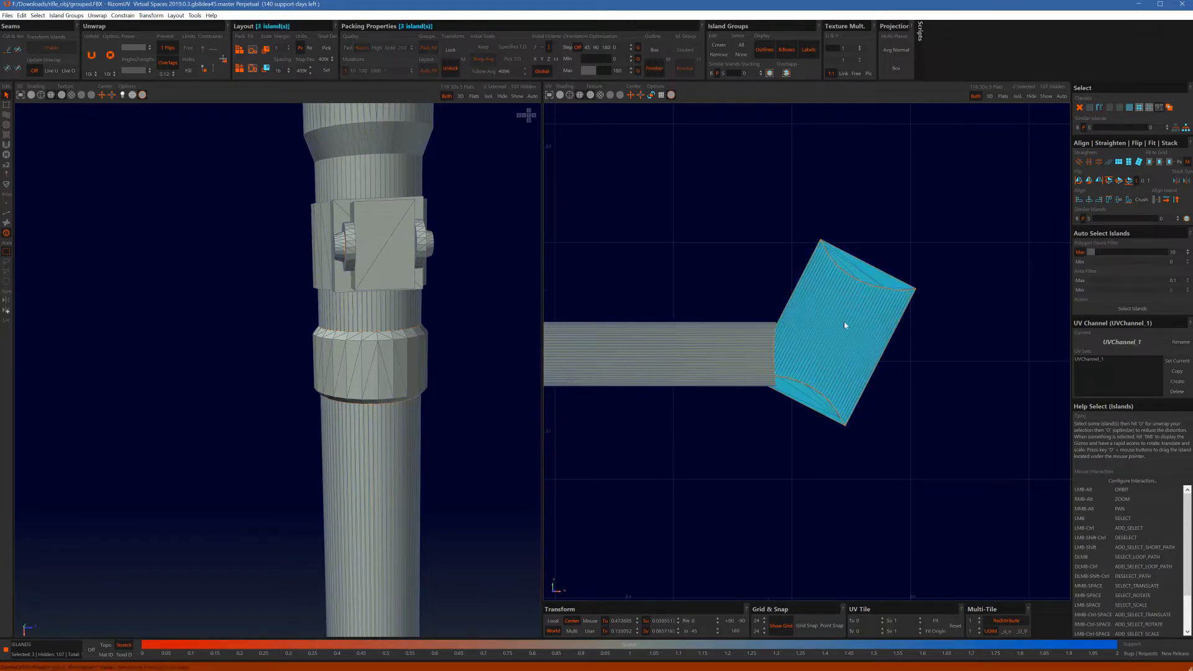
key(h)
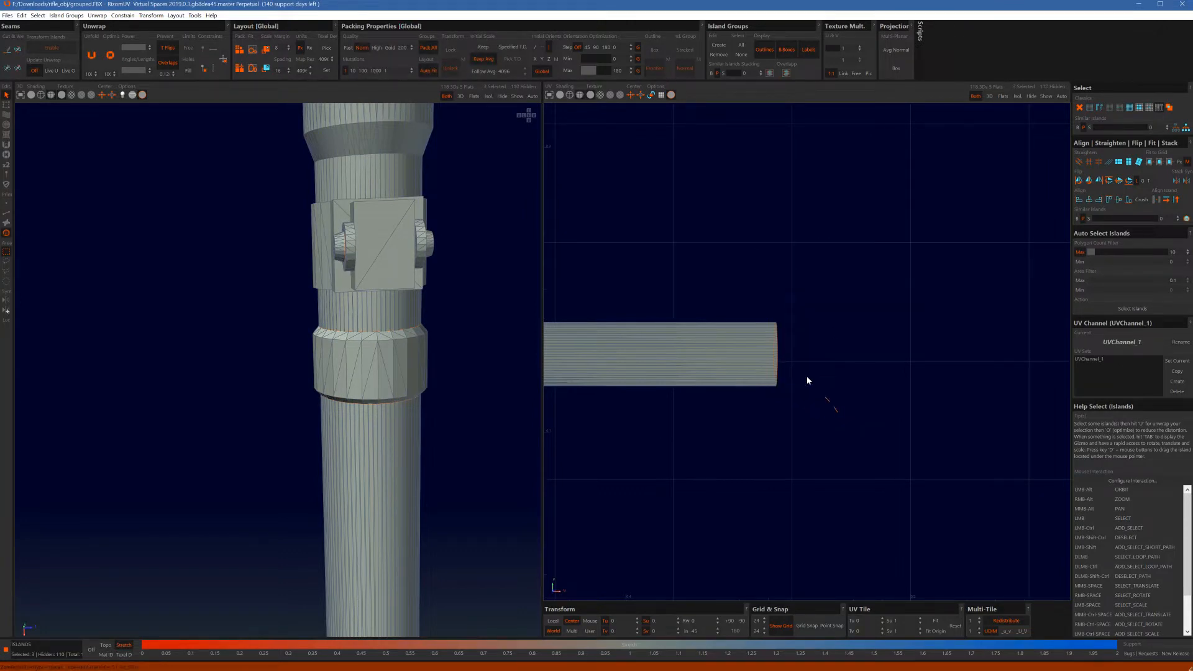
key(ctrl+z)
Step: Hide the end piece's cap islands in edge mode and move the remaining shell island up, clear of the leftover slivers
scroll(845, 442, up, 6)
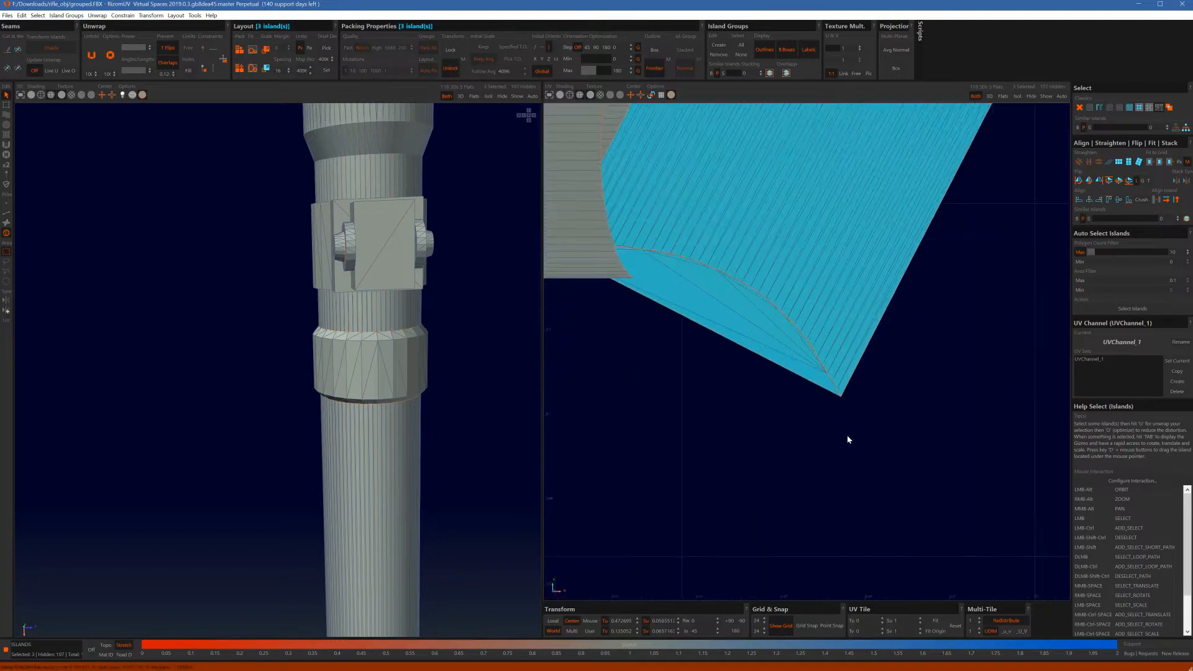
key(F2)
scroll(806, 344, up, 4)
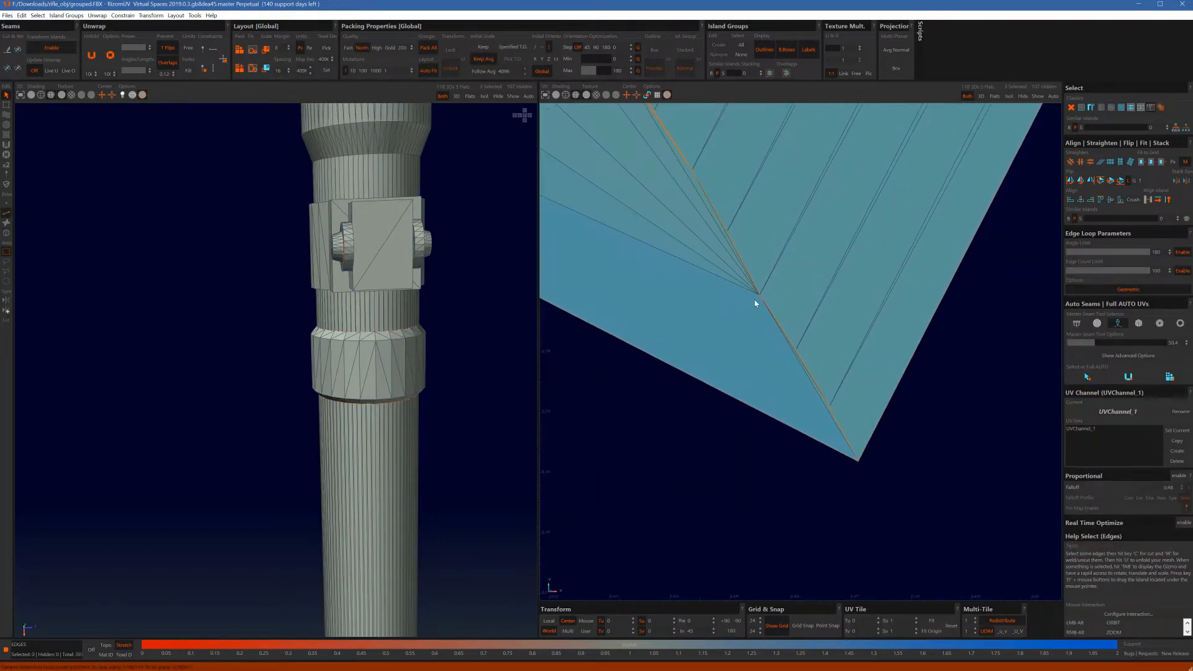
scroll(789, 350, up, 4)
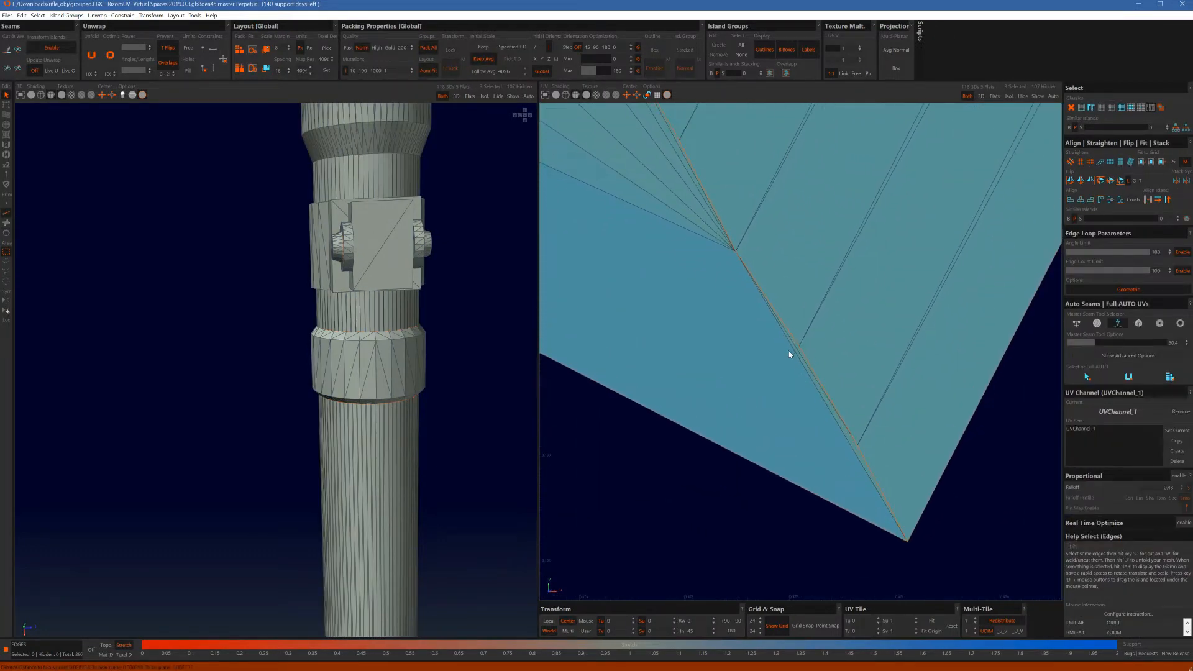
key(h)
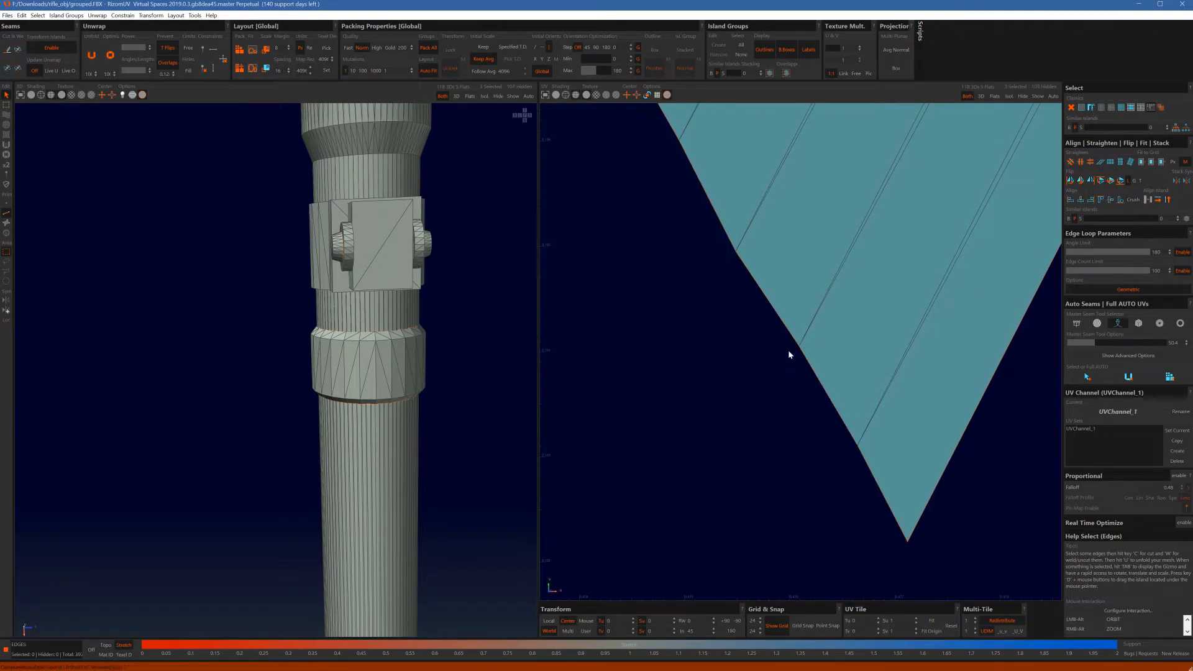
key(u)
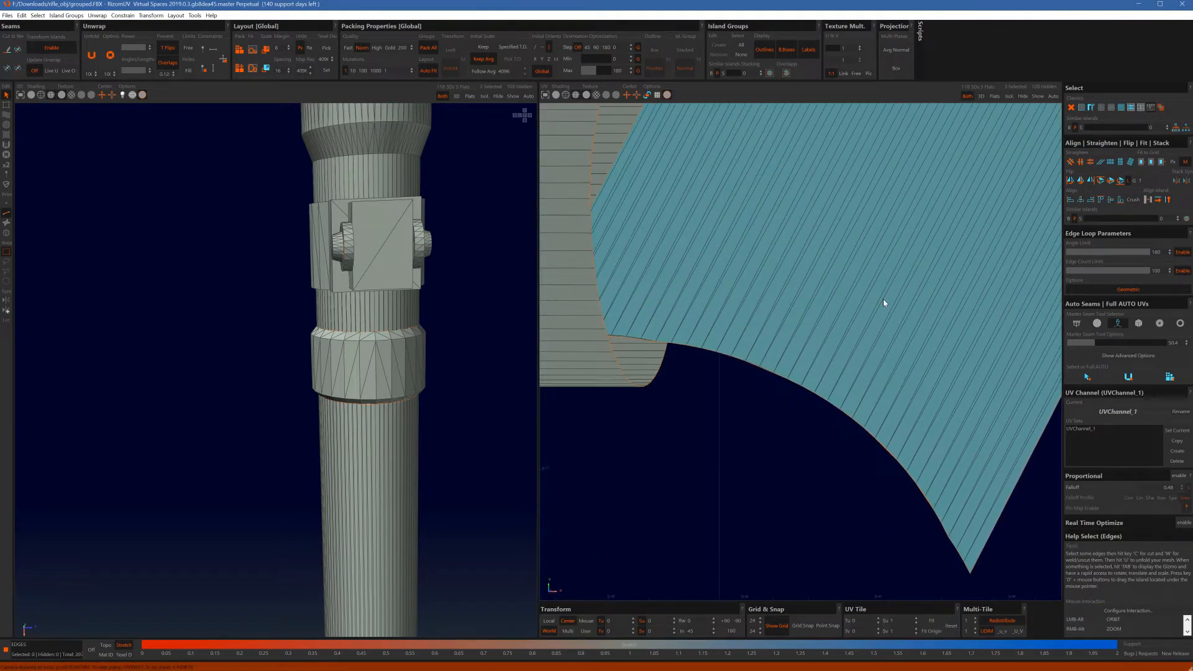
scroll(884, 300, down, 4)
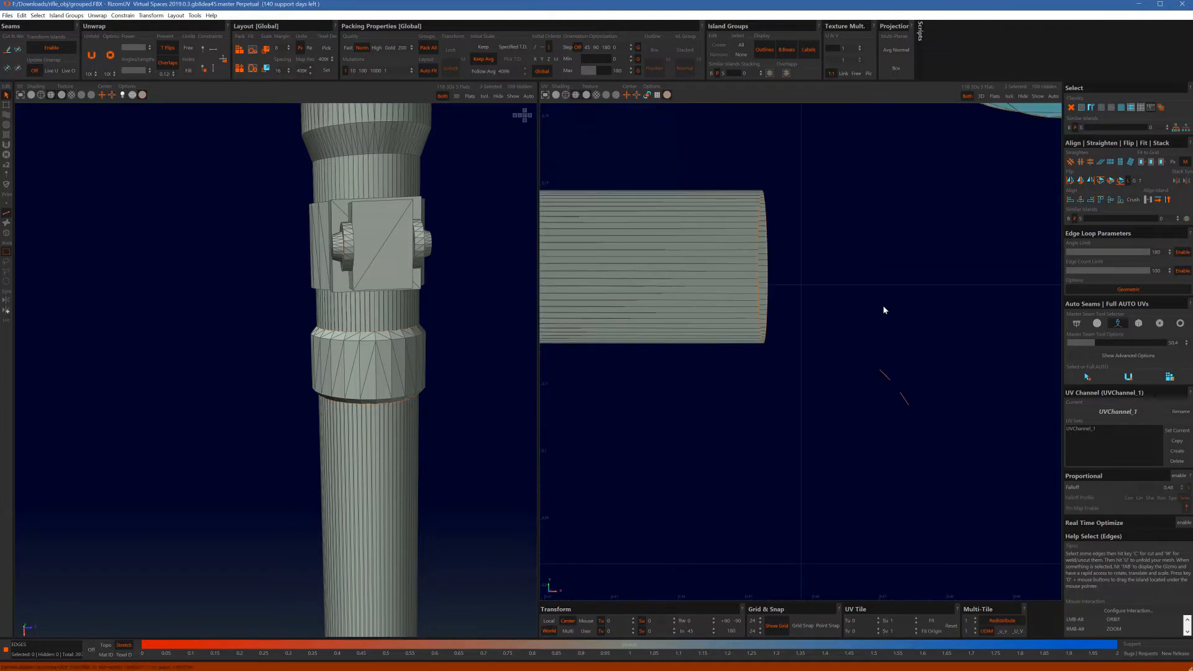
Step: Try to select the two leftover slivers beyond the barrel's end and hide the moved shell island
click(906, 381)
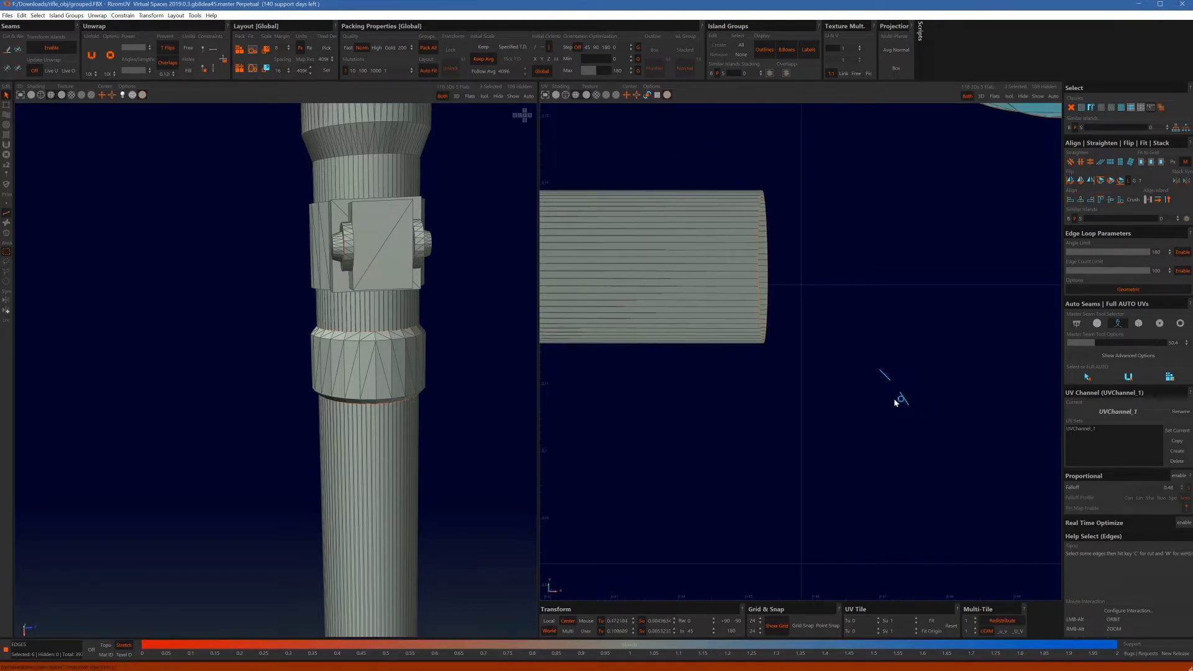
scroll(888, 381, up, 5)
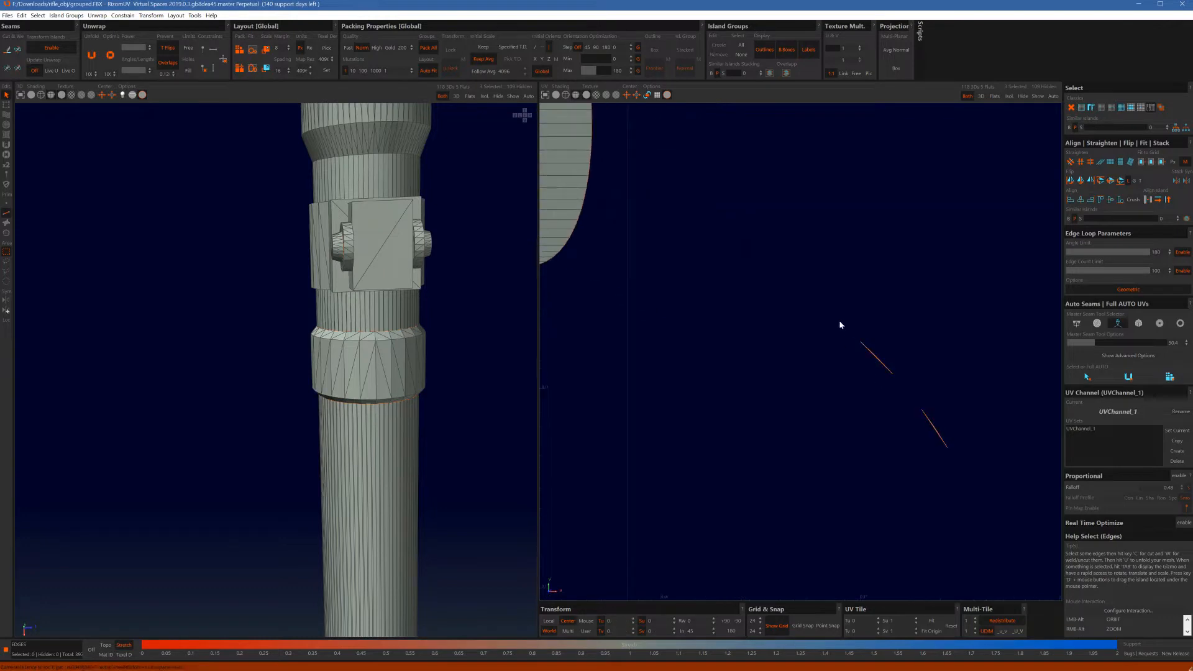
drag(838, 321, 962, 476)
click(938, 458)
scroll(915, 440, down, 5)
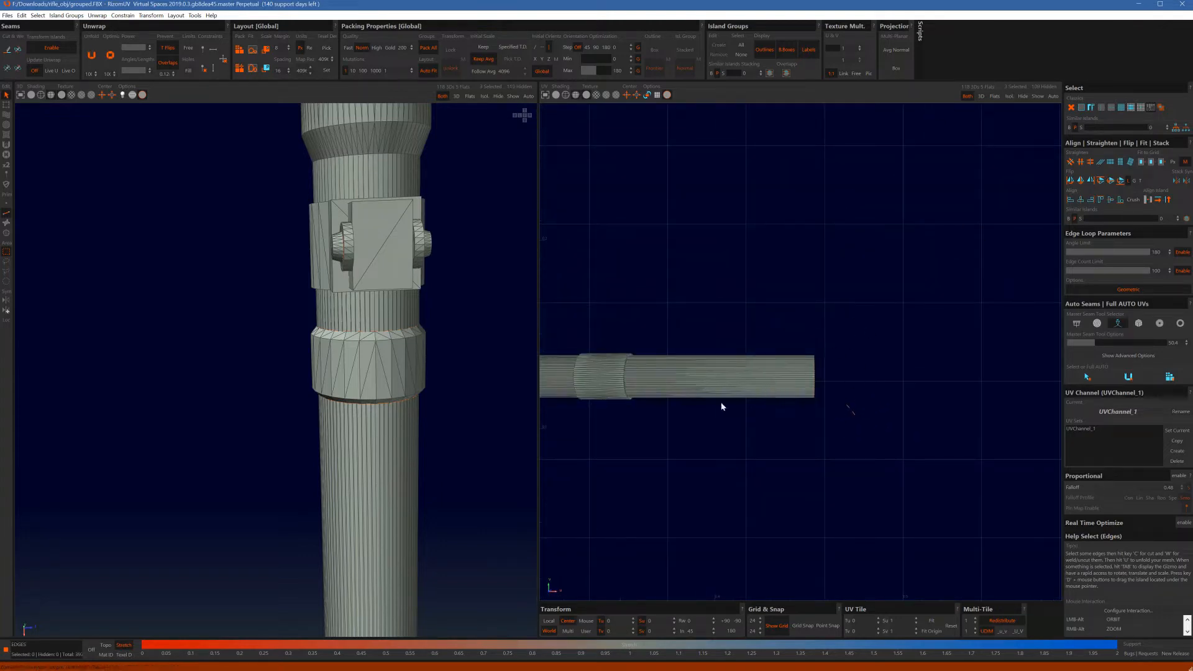
Step: Select the edge loop around the outer rim of the ring face where the thicker collar meets the barrel
scroll(640, 399, up, 5)
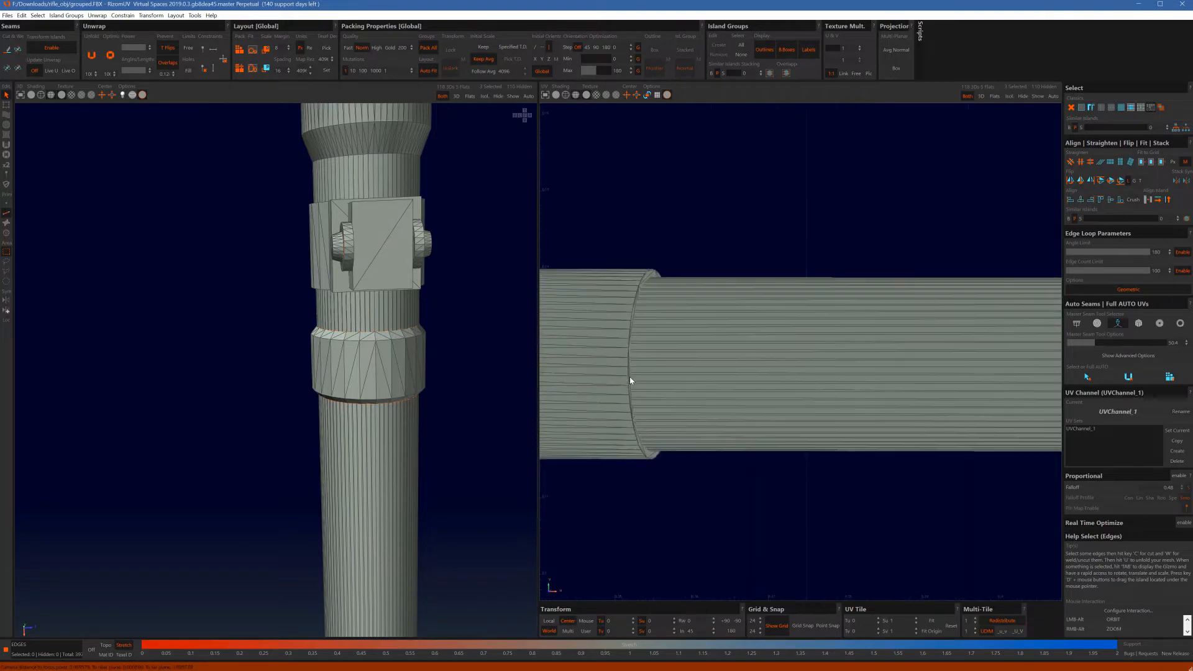
alt+drag(435, 373, 323, 446)
scroll(272, 535, up, 6)
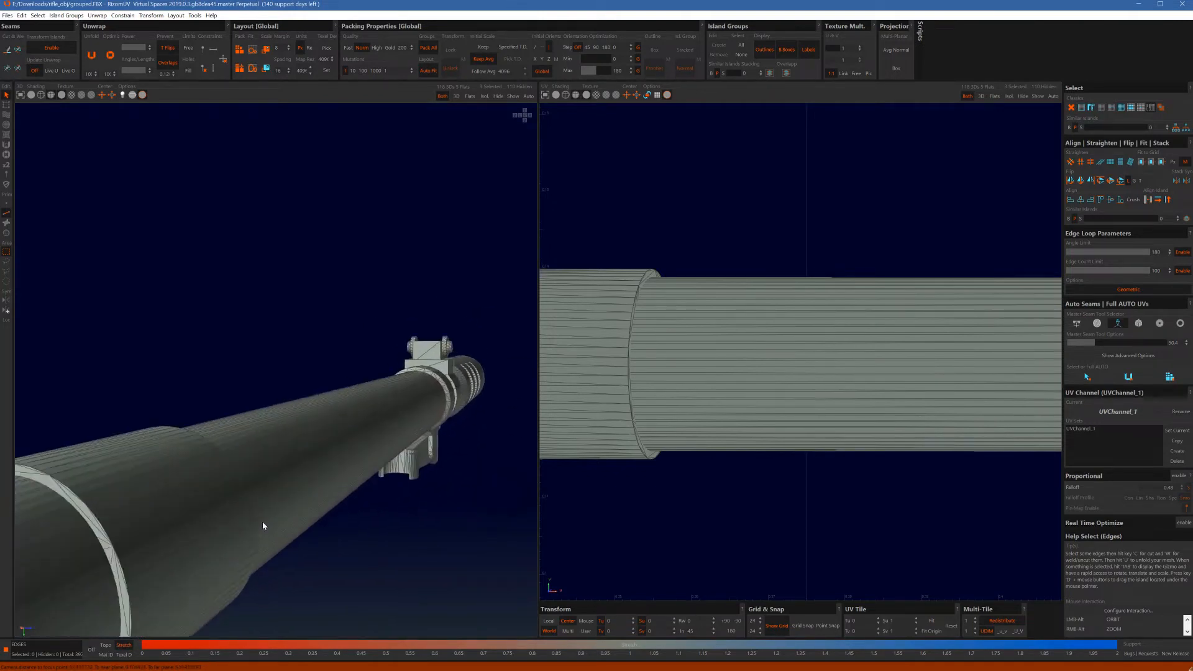
alt+middle_drag(262, 523, 358, 457)
scroll(394, 426, up, 8)
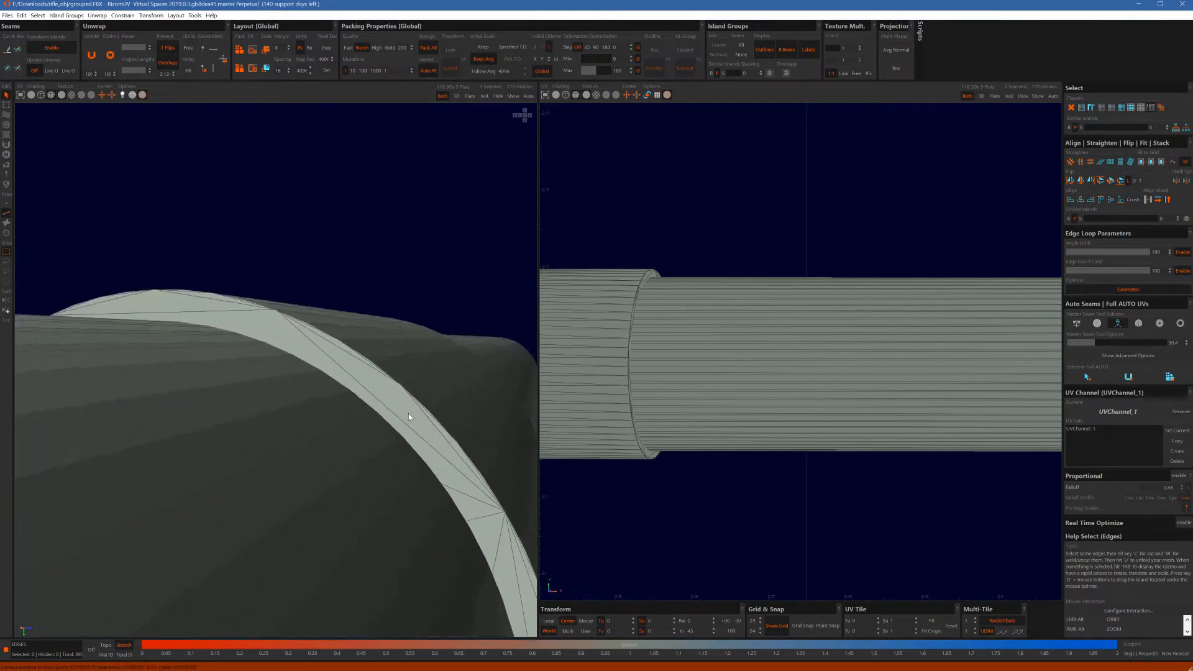
double_click(417, 384)
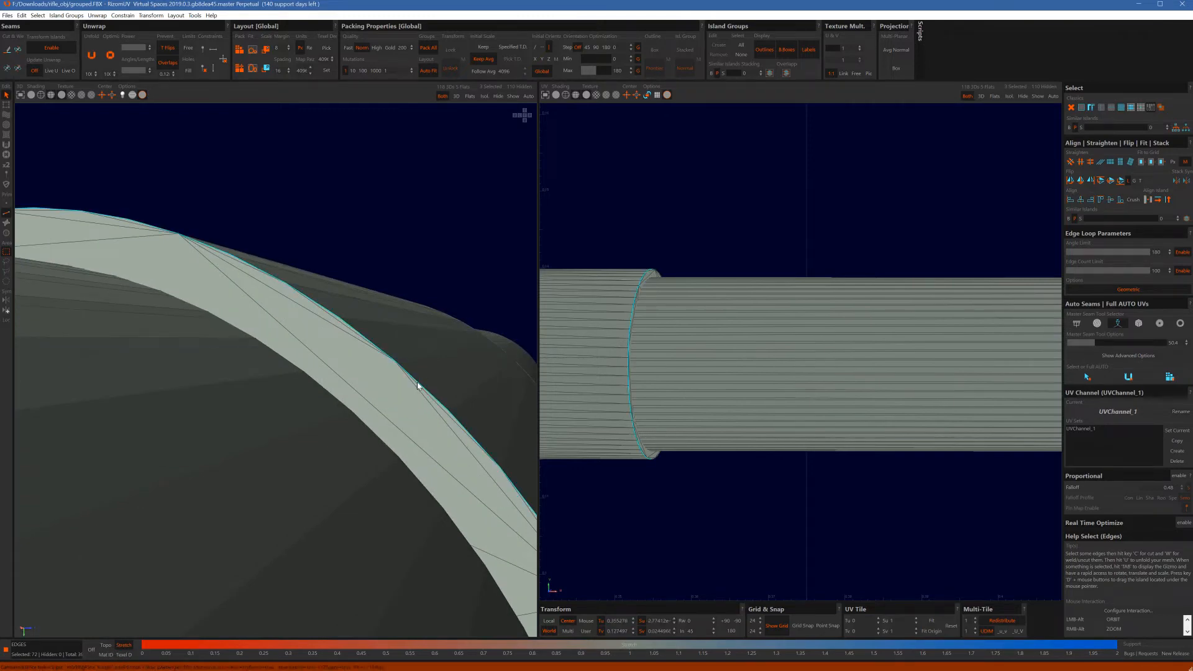
Step: Add a lengthwise edge along the thicker collar and edges at its other rim to the seam selection
scroll(428, 404, down, 8)
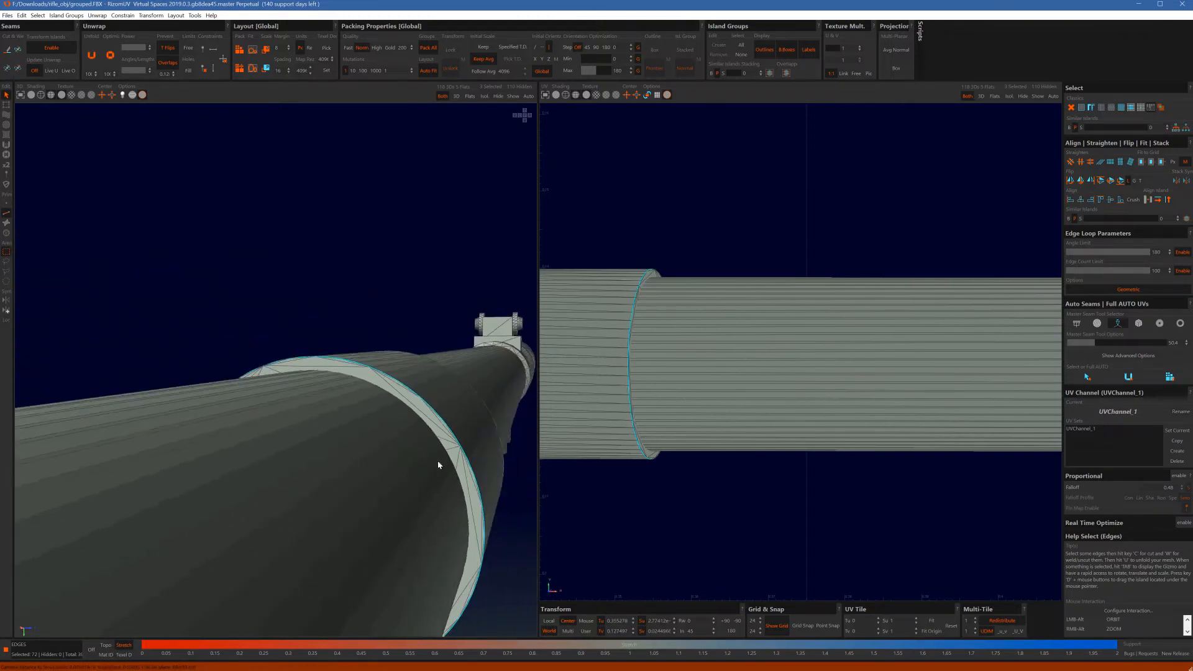
alt+drag(438, 462, 288, 382)
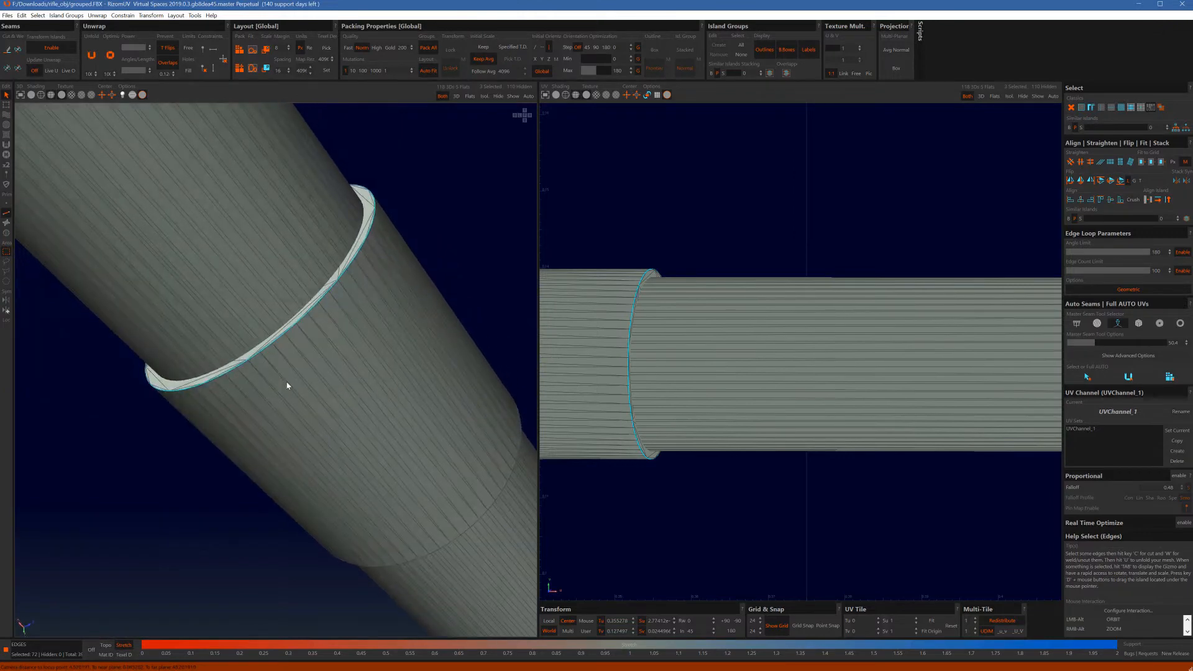
ctrl+double_click(287, 385)
alt+drag(341, 415, 272, 491)
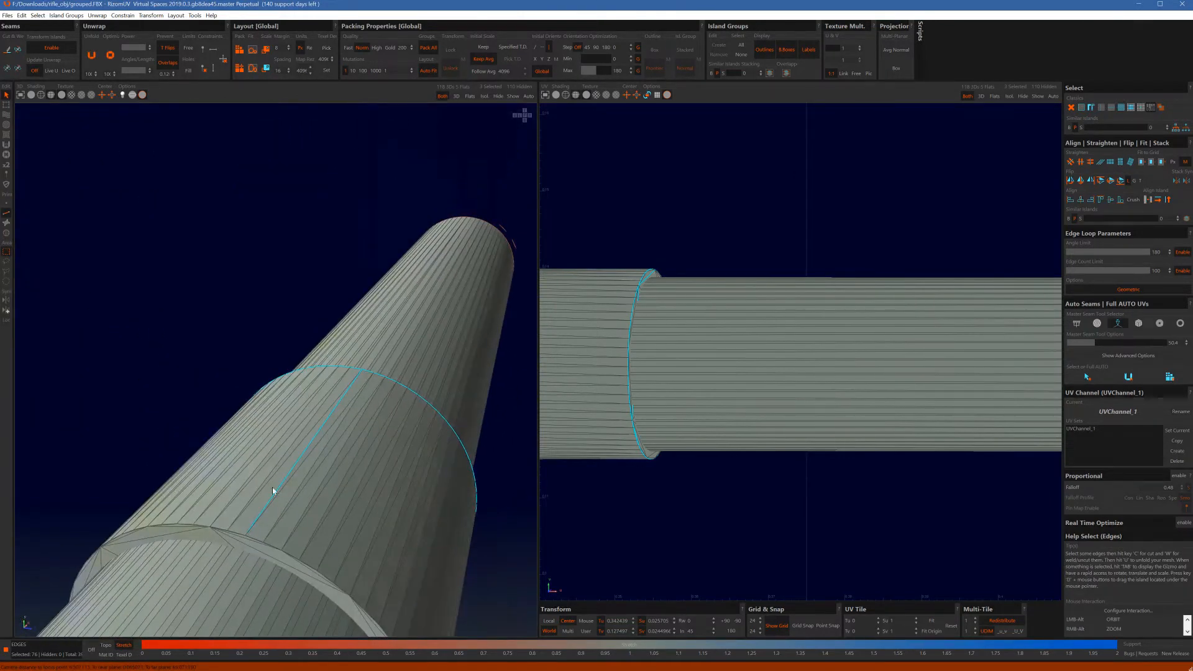
ctrl+click(281, 551)
ctrl+click(192, 527)
shift+click(190, 524)
Step: Add the remaining edges along the collar's outer rim to the selection and cut the seams
alt+right_drag(338, 517, 343, 489)
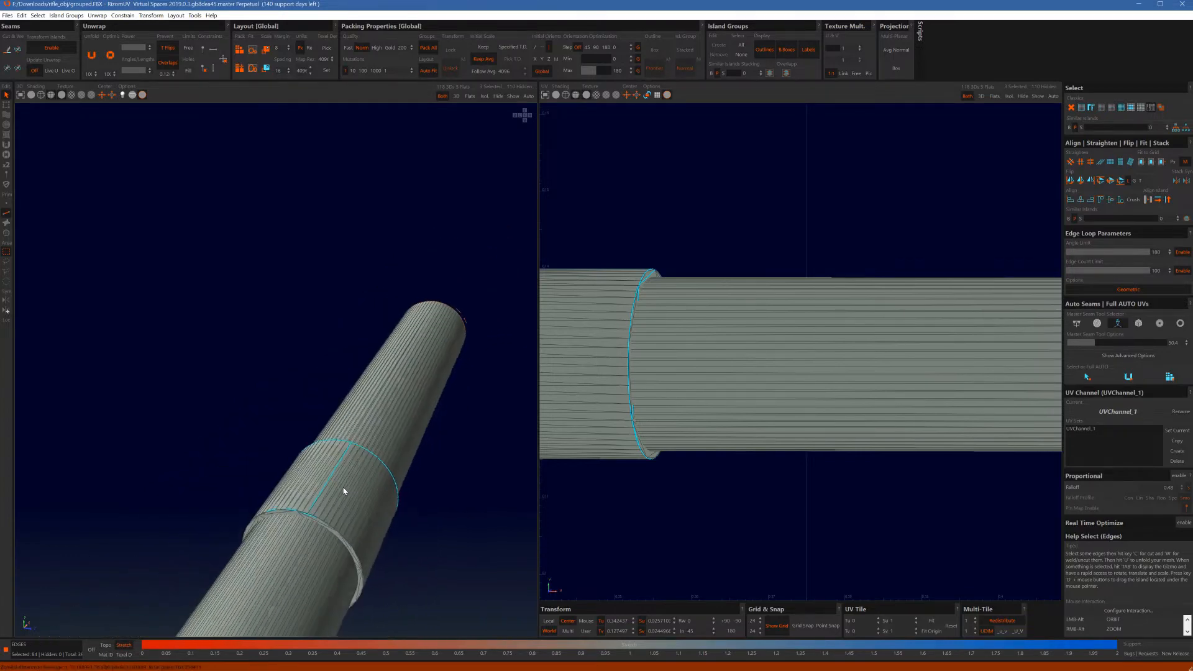
alt+drag(343, 489, 359, 578)
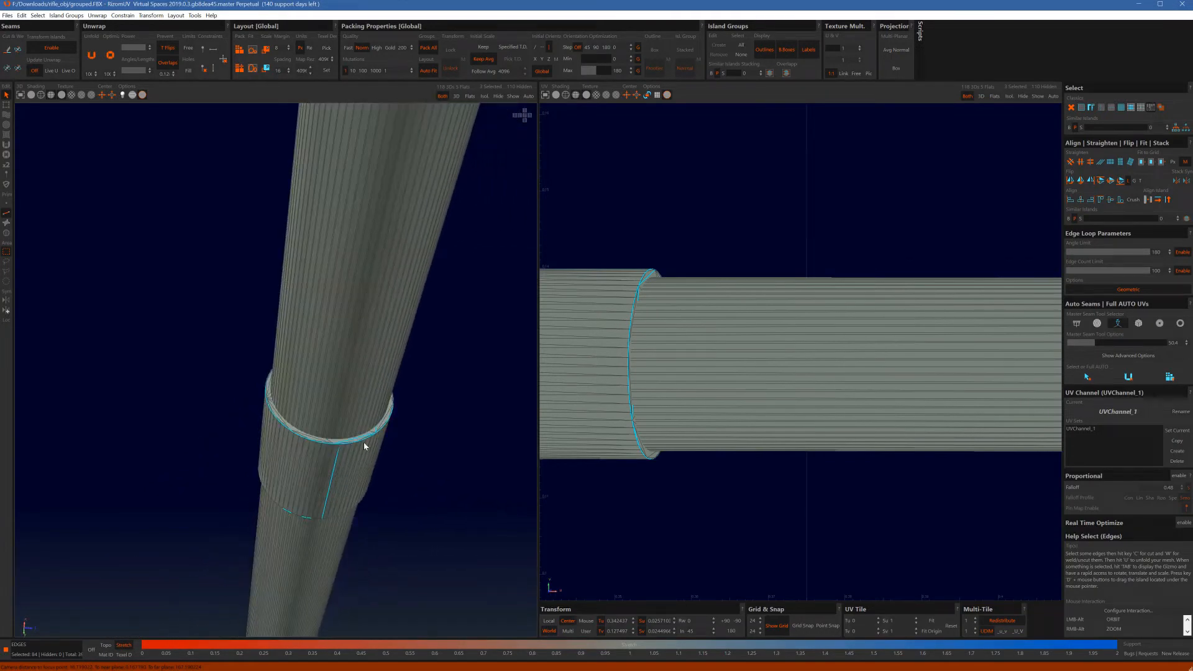
scroll(361, 435, up, 3)
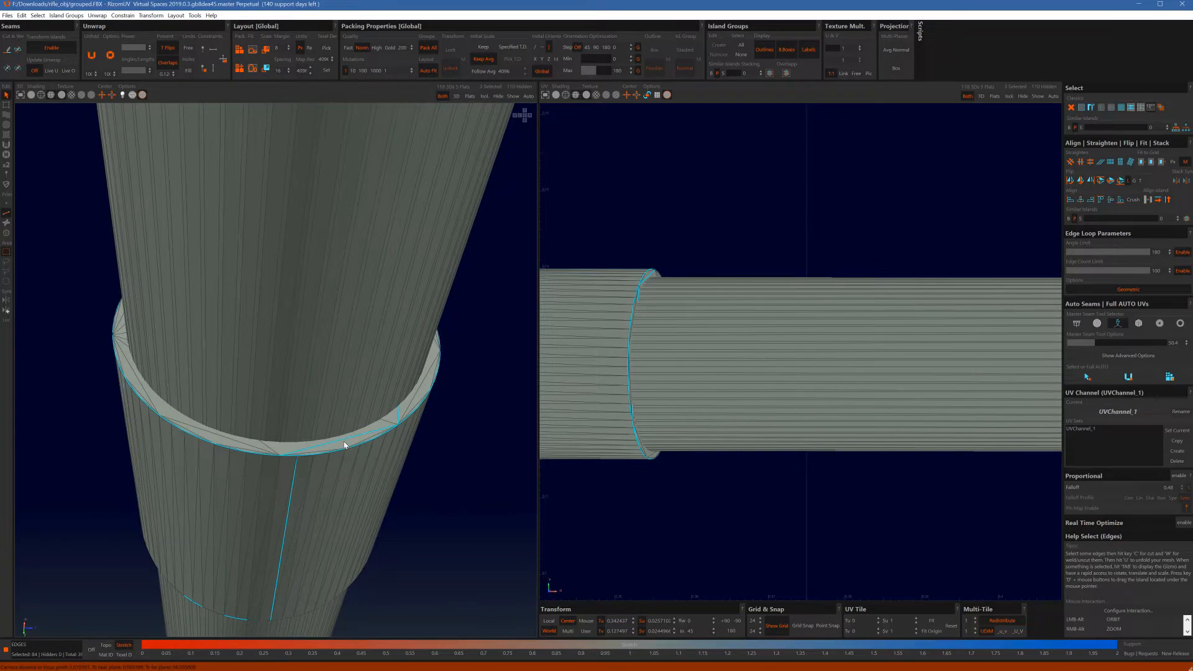
ctrl+click(346, 442)
ctrl+click(399, 415)
ctrl+click(308, 456)
key(c)
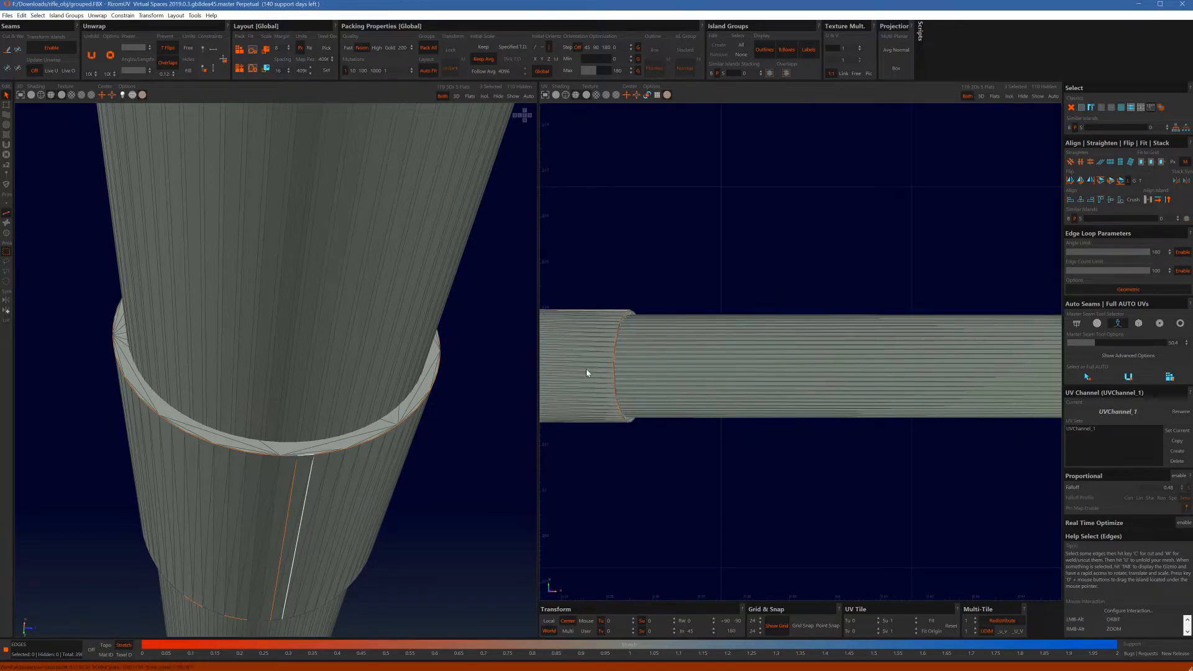
Step: Weld the stray cut edges on the ring face beside the collar's lengthwise seam
alt+drag(374, 513, 217, 398)
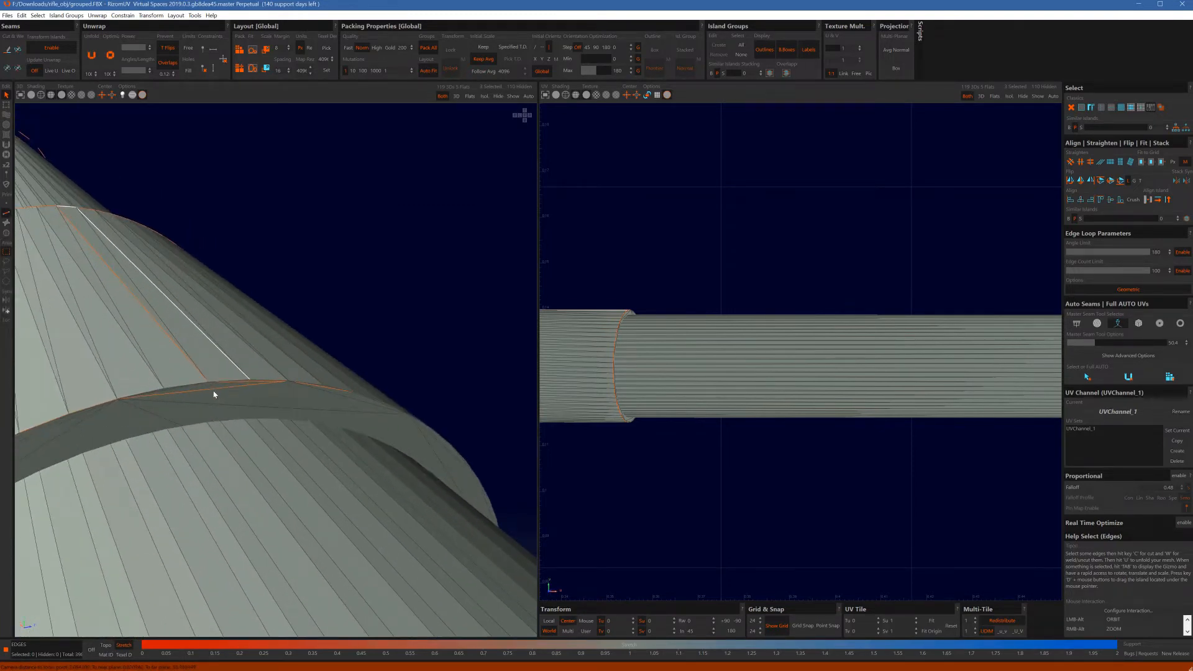
click(216, 391)
key(w)
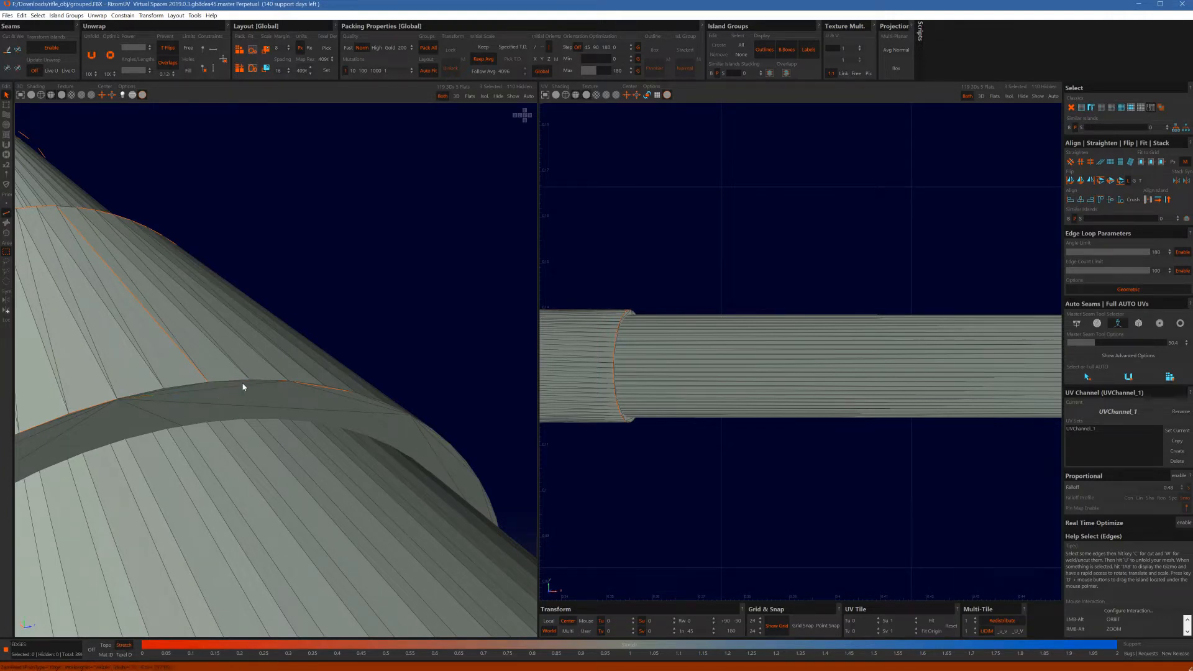
key(w)
Step: Cut the edge loop around the ring face's outer rim and weld the stray edge crossing the face
double_click(268, 383)
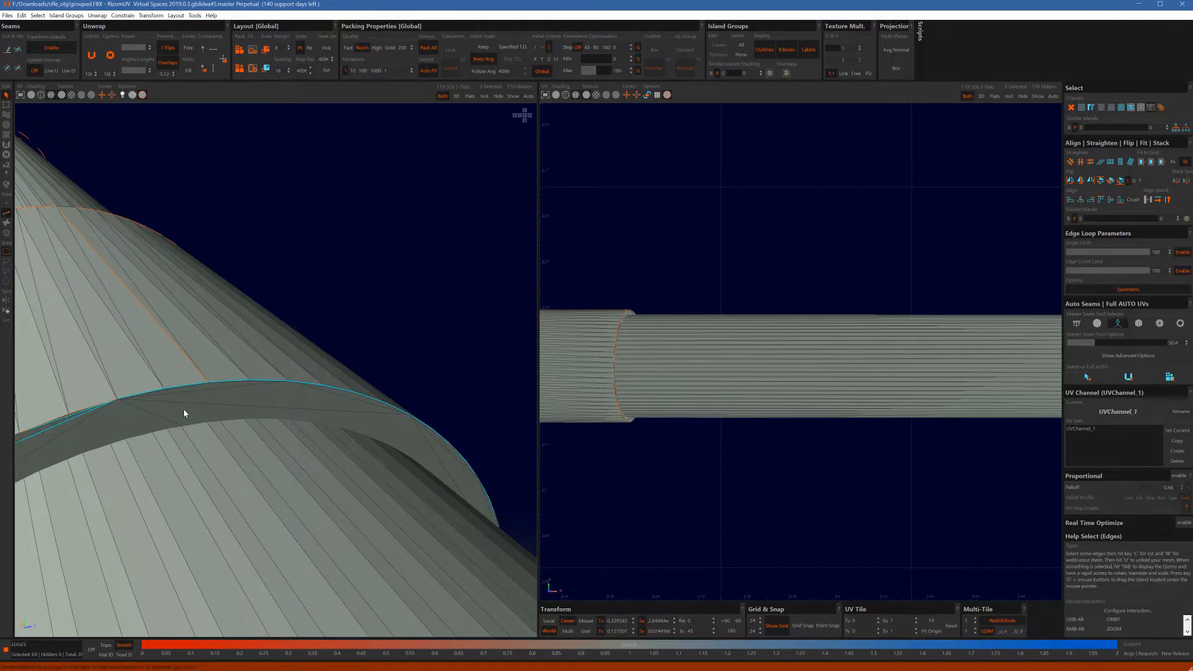
alt+drag(184, 413, 325, 407)
scroll(310, 416, up, 3)
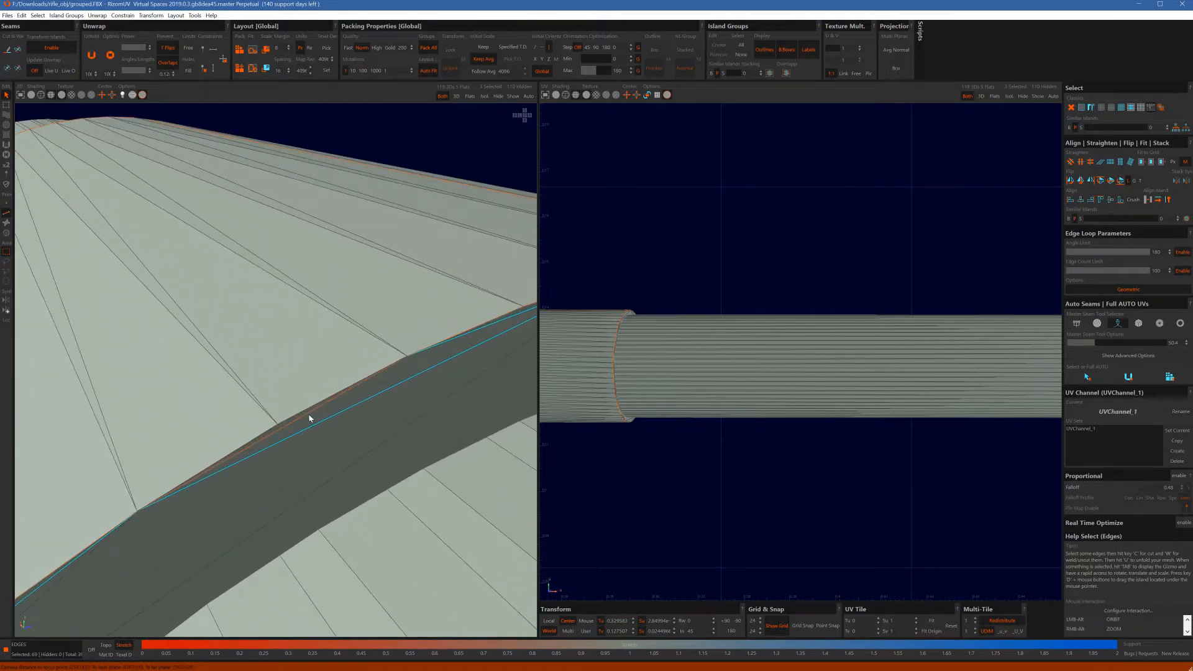
key(c)
click(299, 421)
key(w)
Step: Unfold the collar's newly cut islands
alt+drag(309, 438, 266, 387)
scroll(251, 346, down, 3)
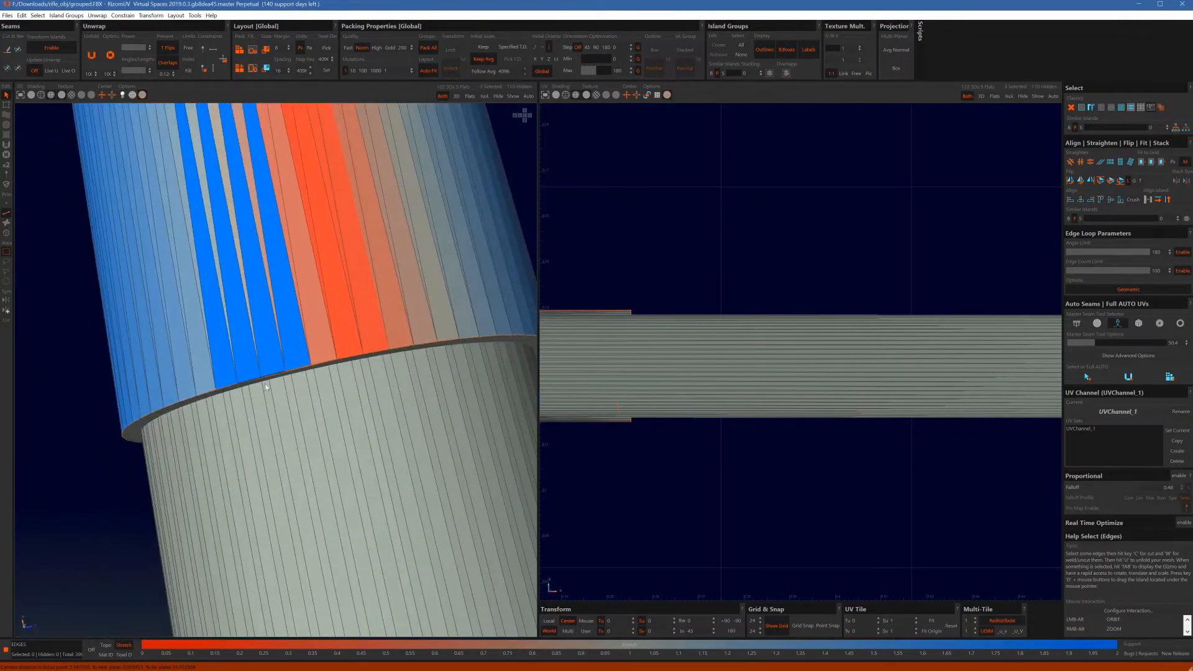
key(u)
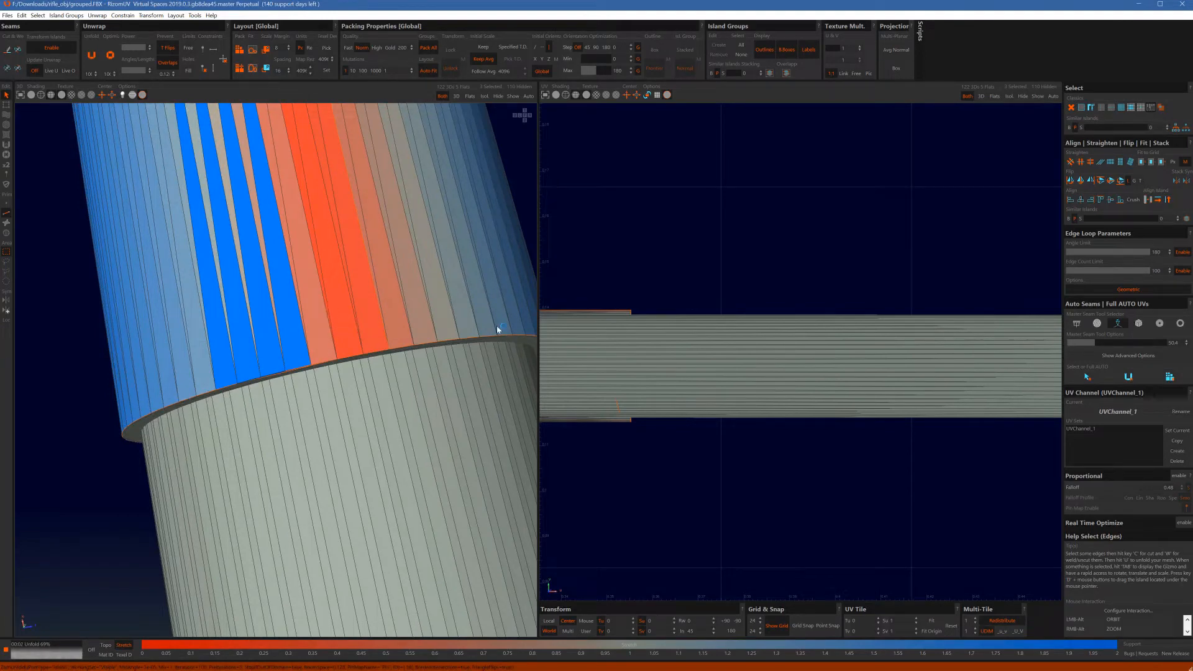
alt+drag(486, 324, 421, 338)
scroll(420, 319, down, 3)
scroll(422, 320, up, 5)
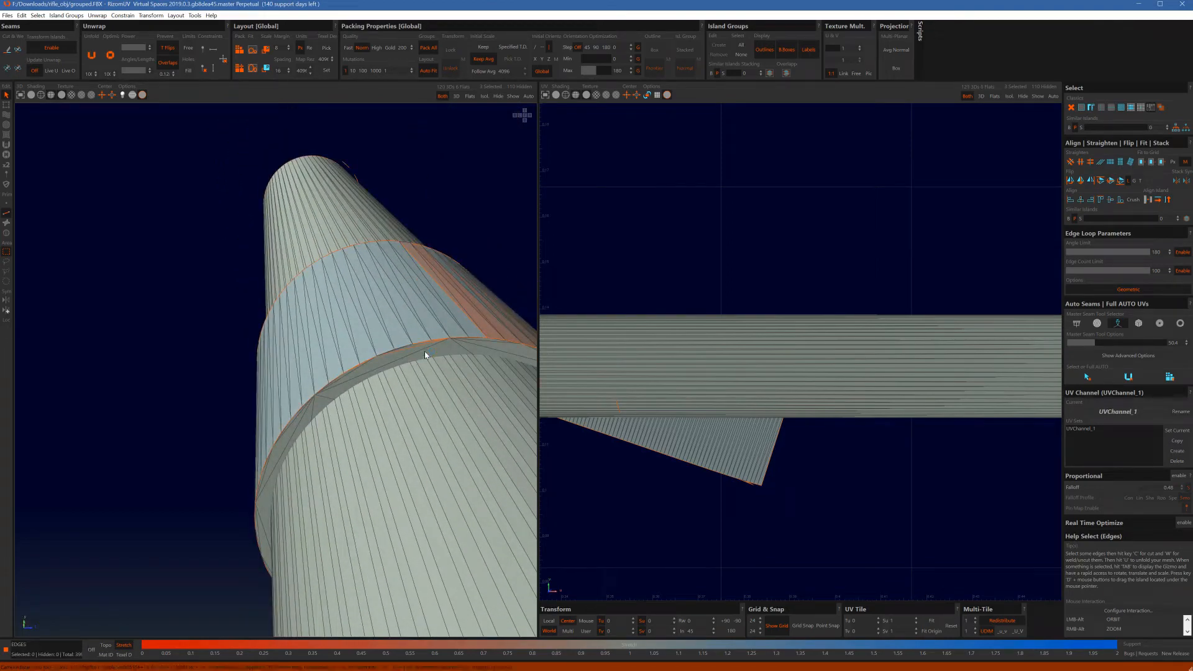
alt+drag(424, 351, 382, 369)
key(u)
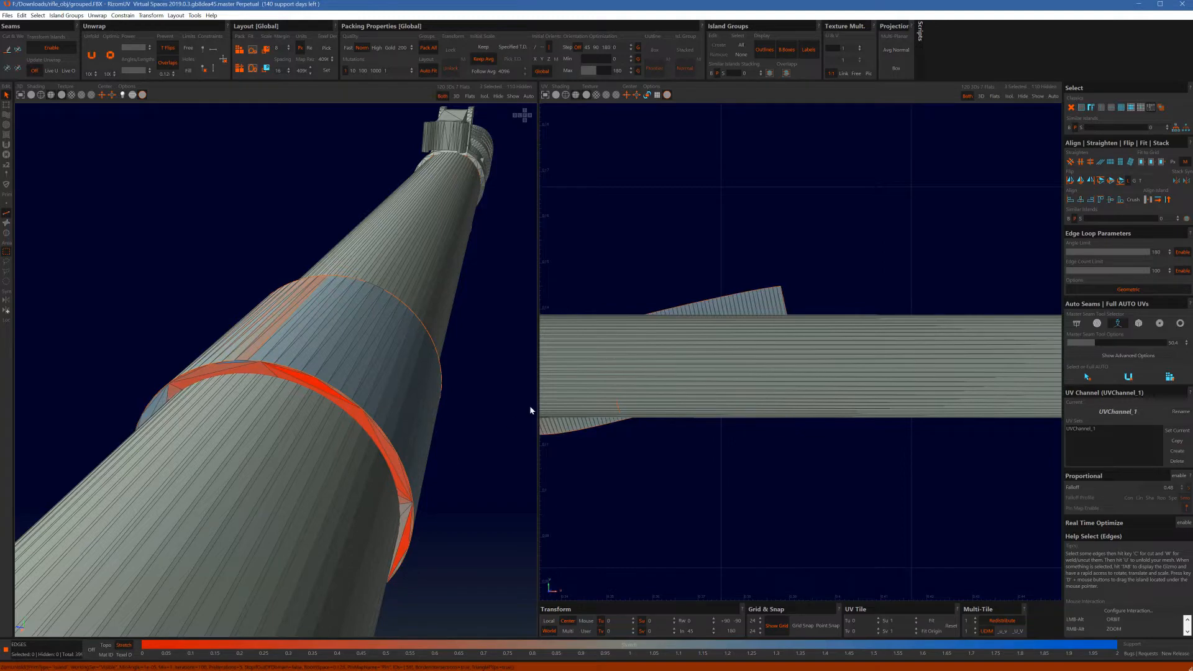
Step: Group the collar island with the ring-face island and move them up, clear of the barrel island
scroll(530, 410, down, 6)
alt+middle_drag(655, 366, 771, 385)
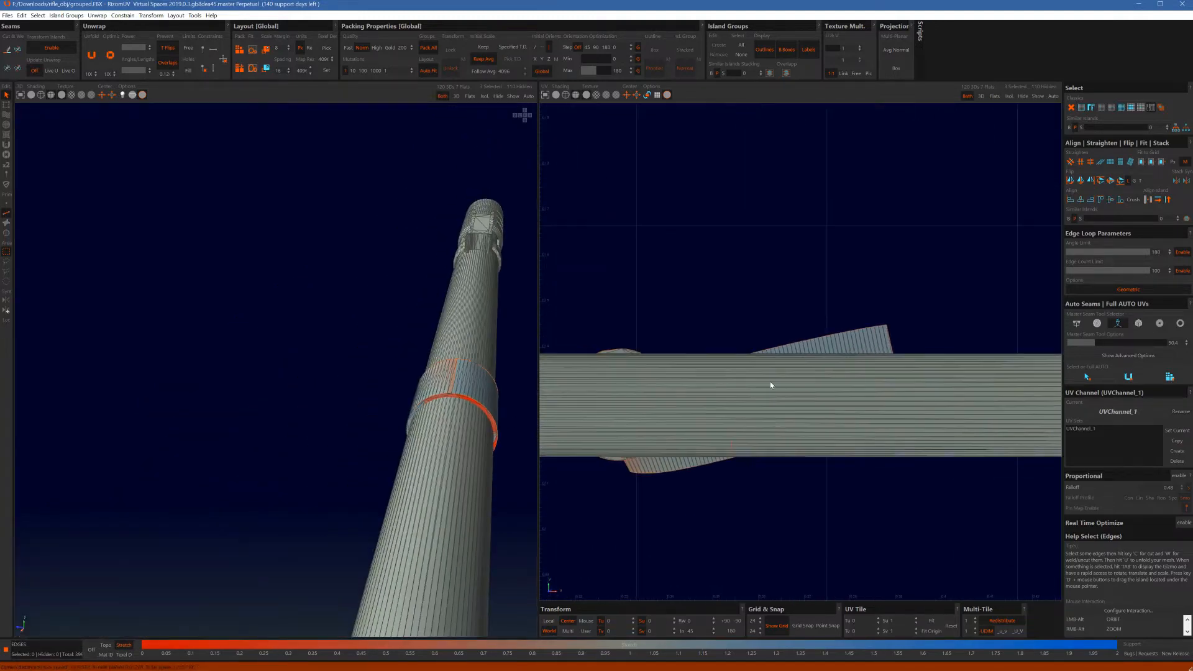
scroll(482, 418, up, 10)
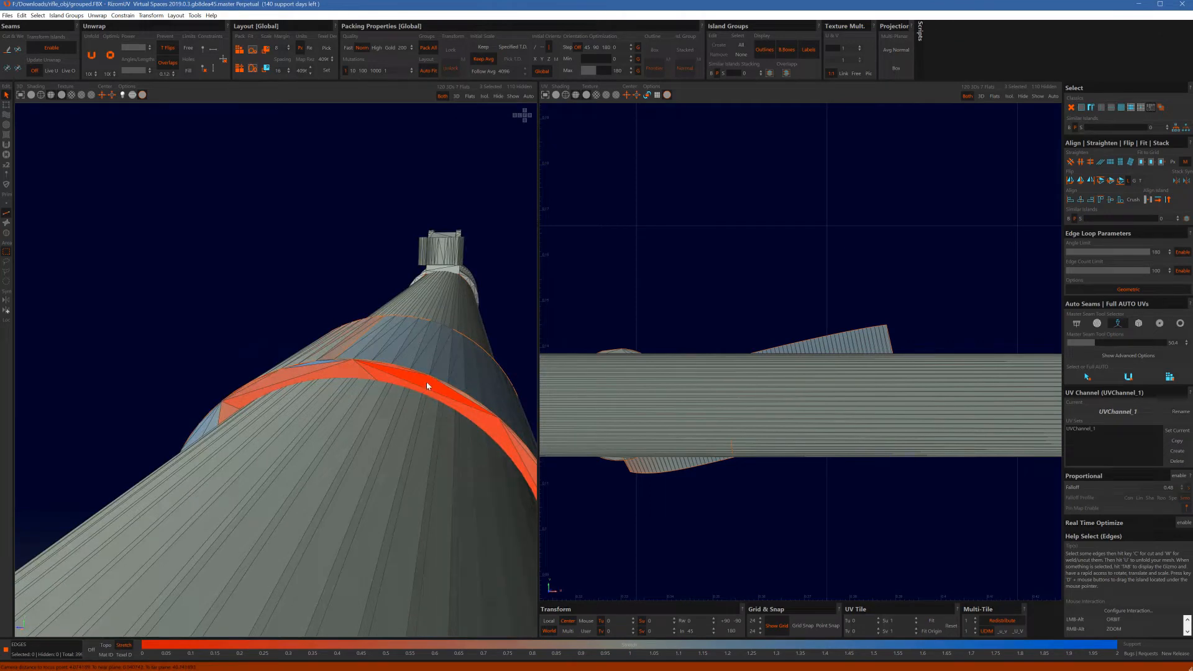
scroll(645, 471, down, 2)
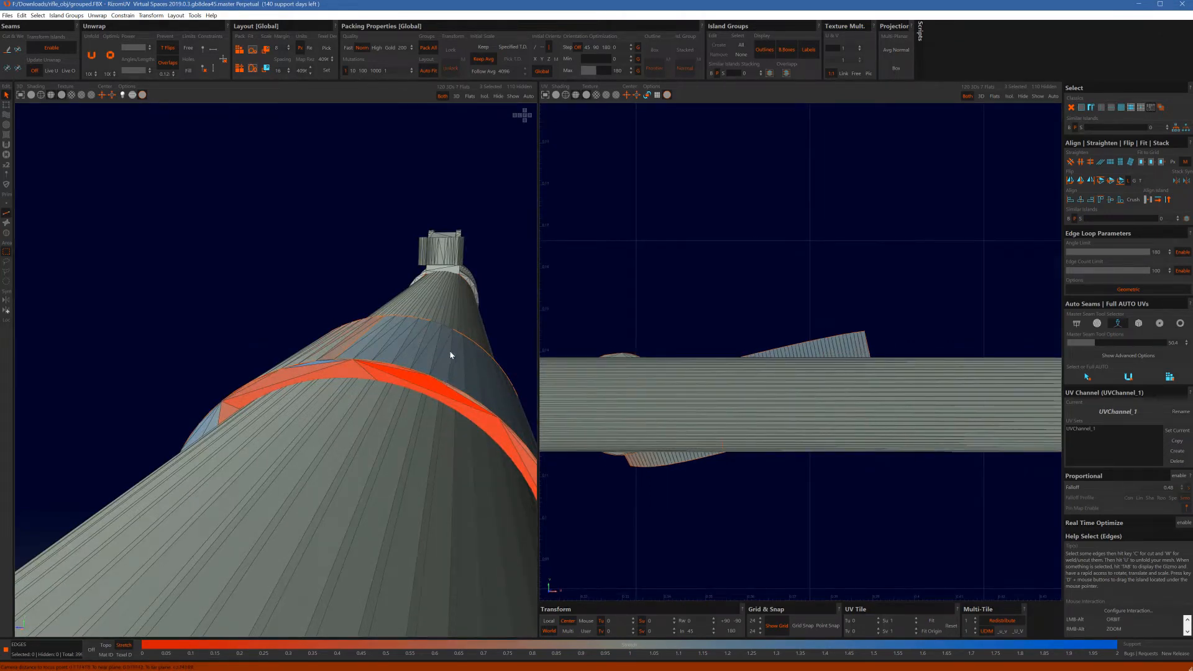
key(F4)
click(459, 390)
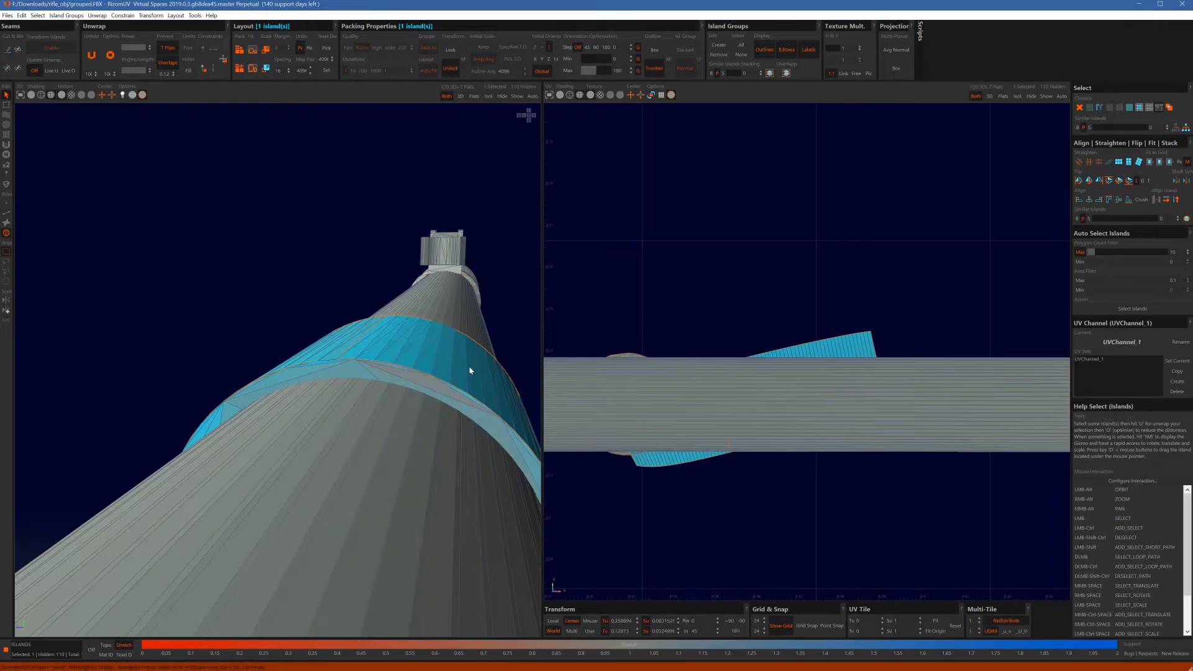
alt+drag(487, 380, 151, 376)
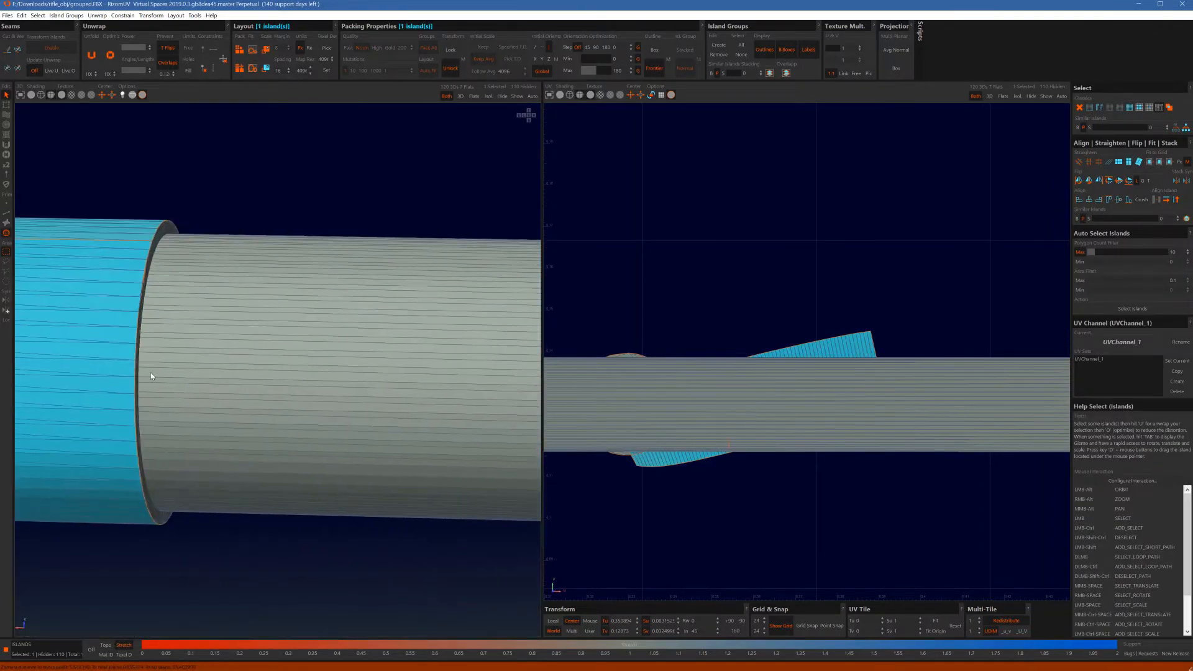
ctrl+click(156, 513)
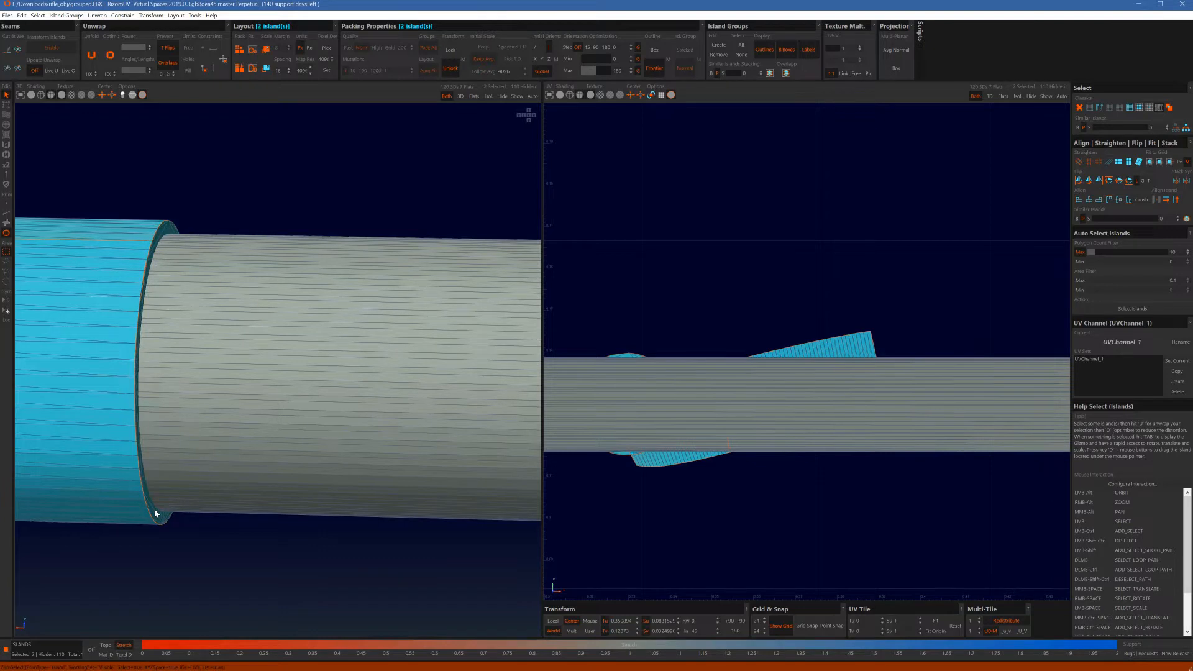
key(ctrl+g)
middle_drag(807, 354, 860, 189)
click(734, 314)
Step: Cut the short edge still joining the collar's strip to its circular end faces in the UV layout
scroll(667, 280, up, 10)
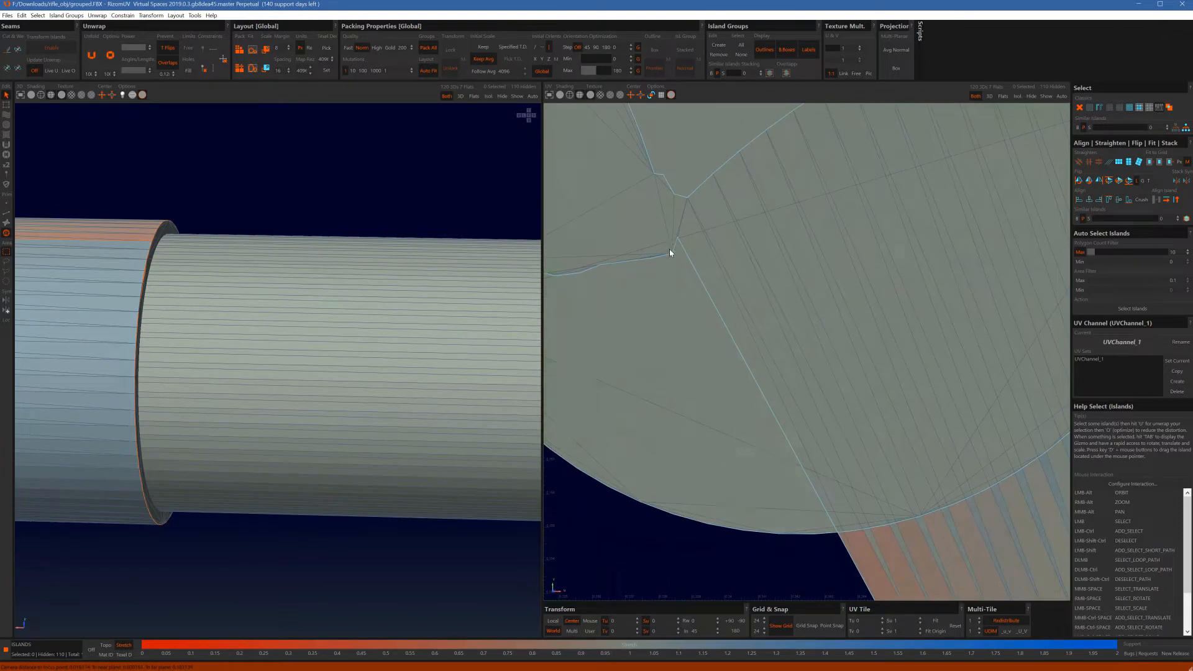
key(F2)
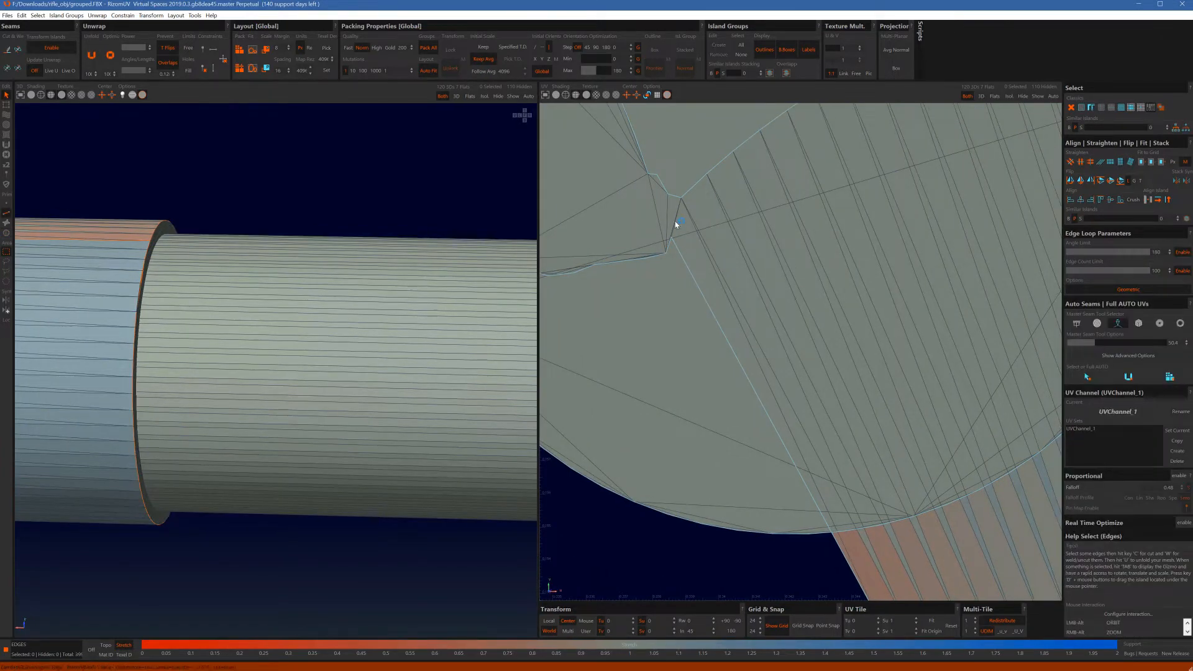
click(677, 228)
scroll(683, 247, down, 10)
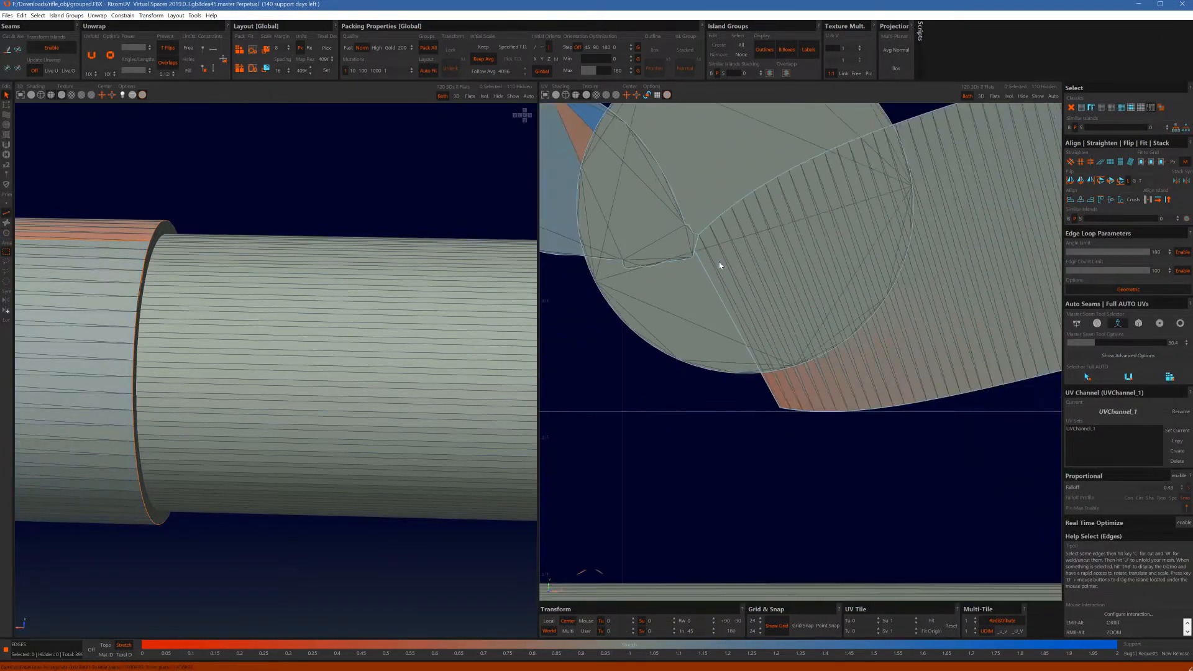
scroll(694, 247, up, 3)
scroll(804, 258, down, 5)
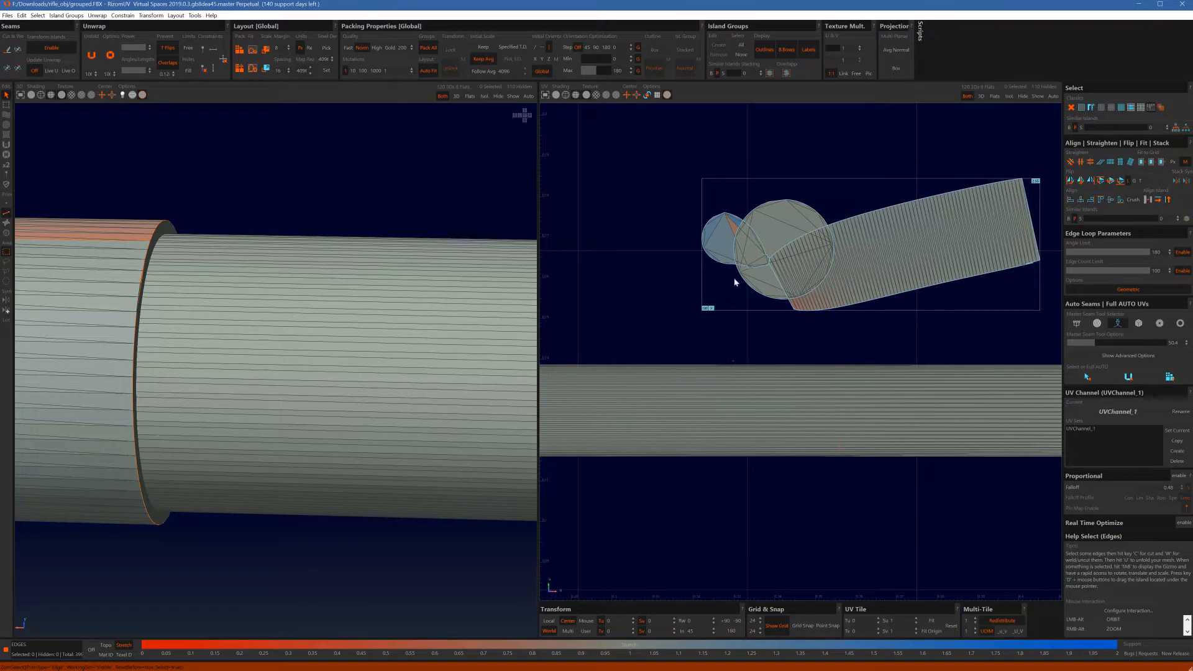
Step: Select the collar's strip and both circular islands, then unfold and pack them
key(F4)
click(865, 277)
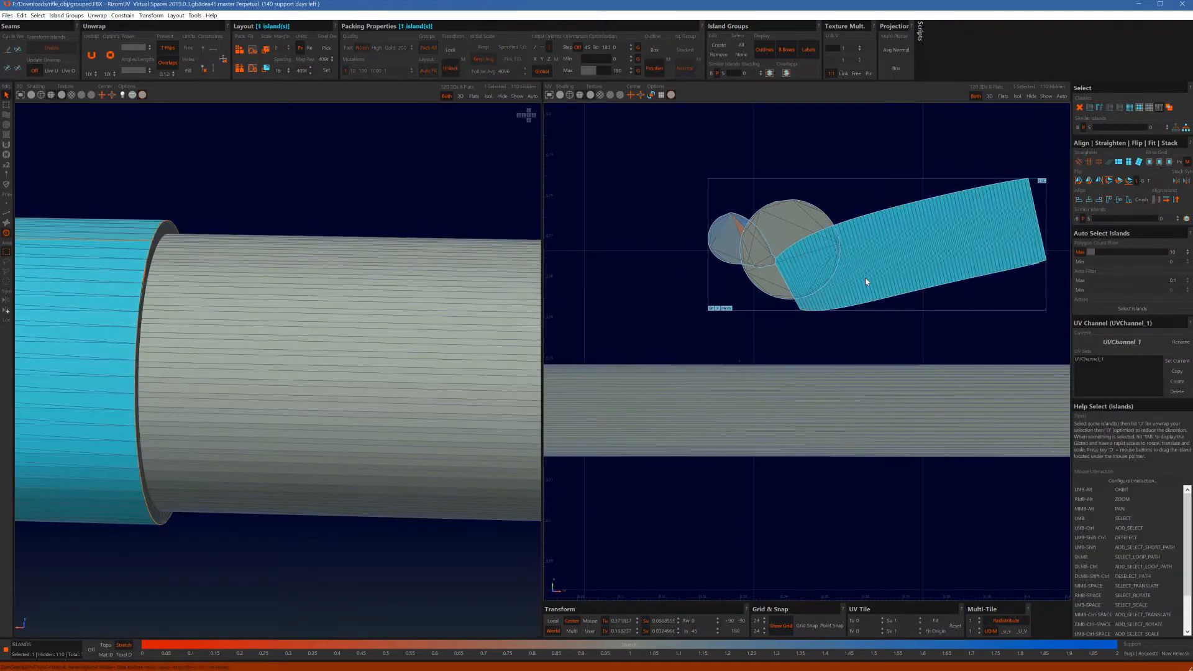
ctrl+click(786, 230)
ctrl+click(731, 248)
key(u)
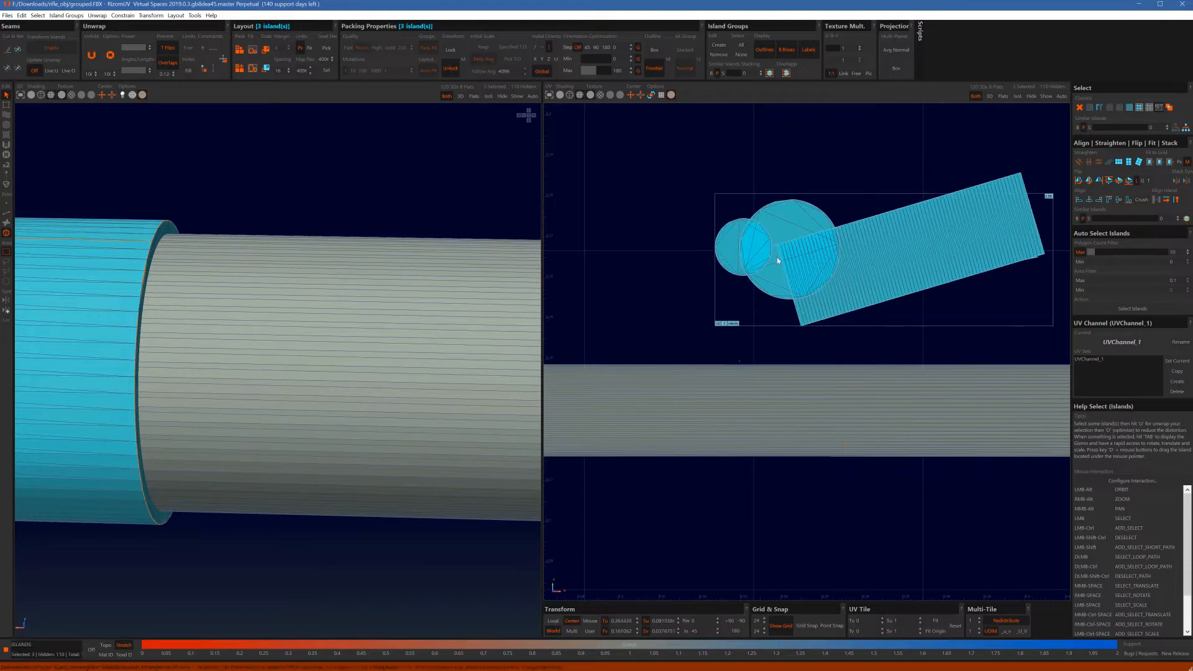
key(p)
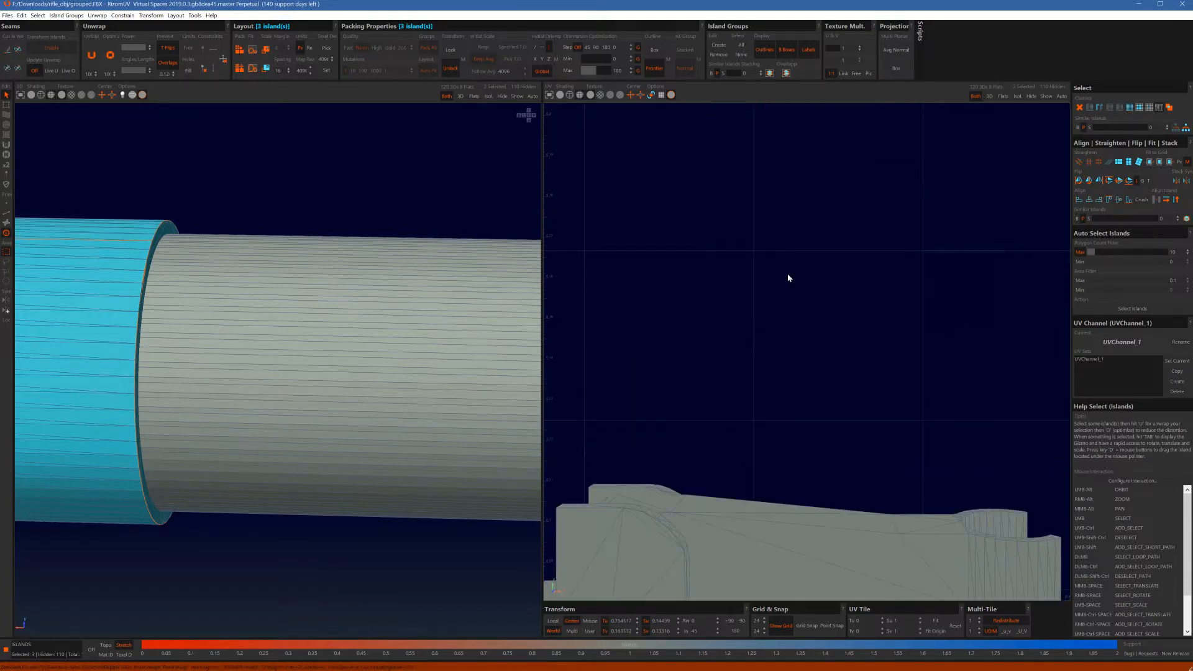
Step: Hide the packed collar strip and its two circular islands
scroll(759, 418, down, 5)
scroll(755, 403, down, 4)
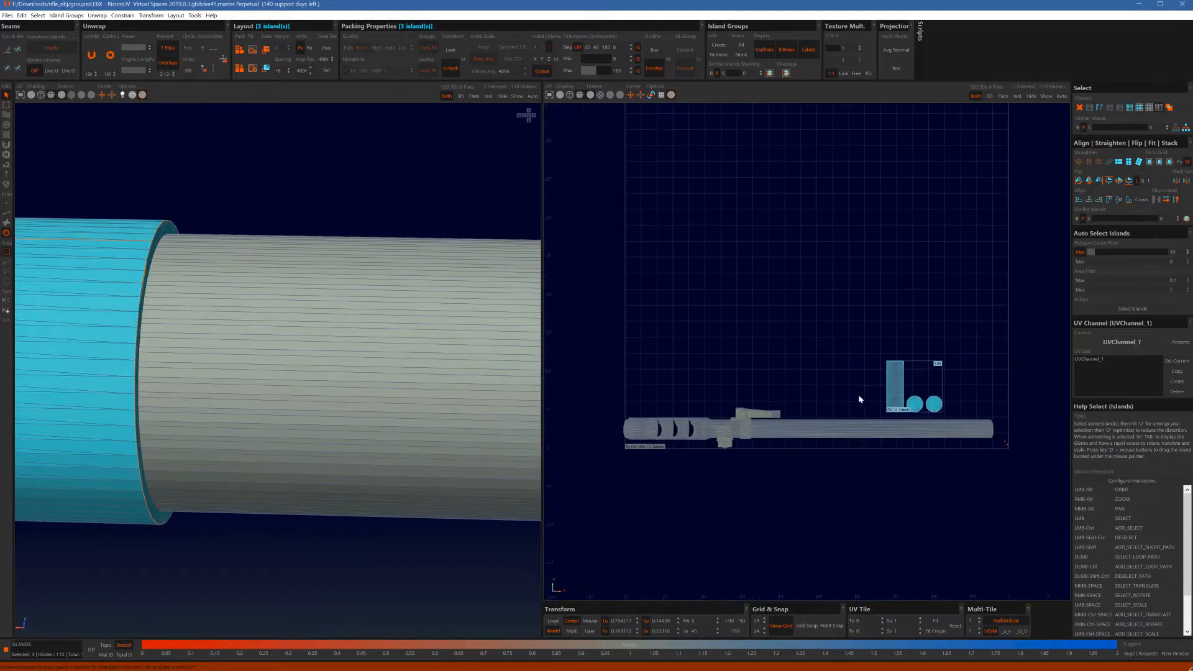
key(h)
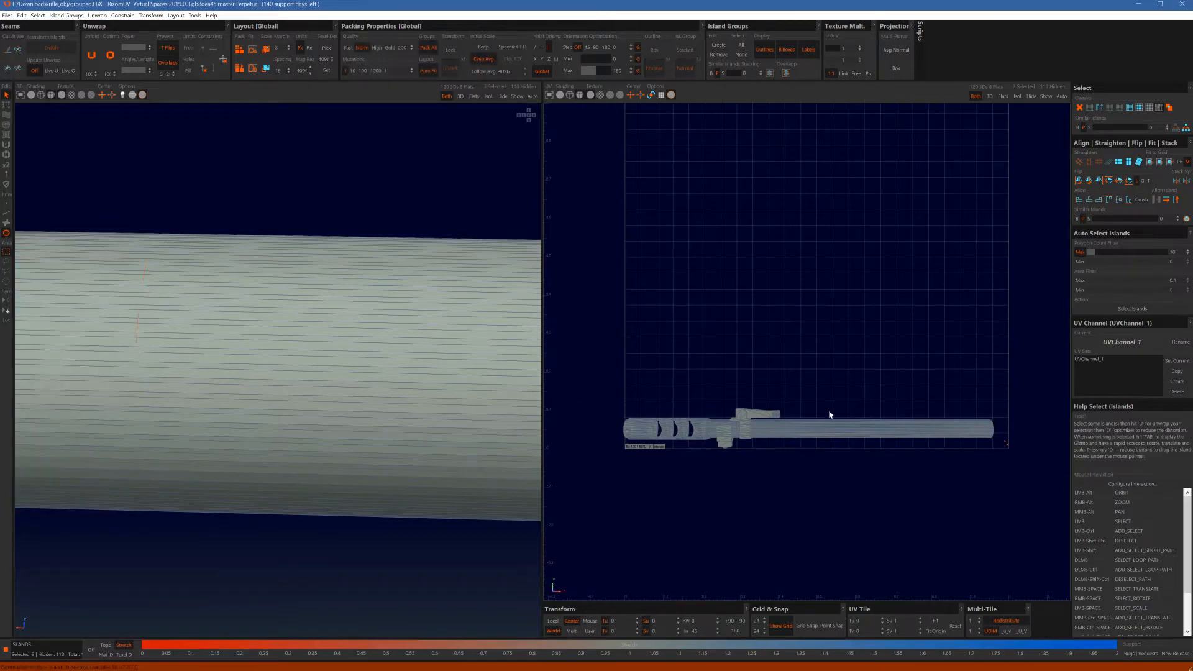
Step: Switch to edge selection and select the lengthwise edge running along the side of the long barrel tube
scroll(438, 389, down, 4)
alt+drag(438, 389, 537, 368)
alt+drag(423, 460, 526, 412)
alt+middle_drag(527, 412, 504, 381)
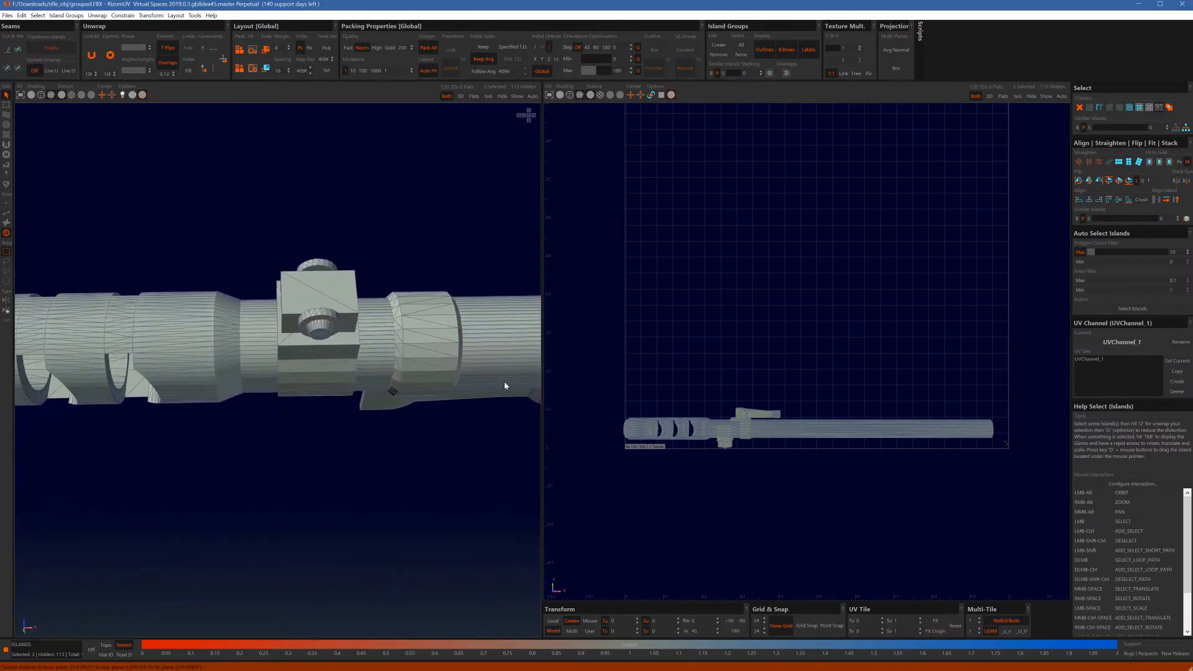
key(F2)
alt+middle_drag(204, 341, 320, 354)
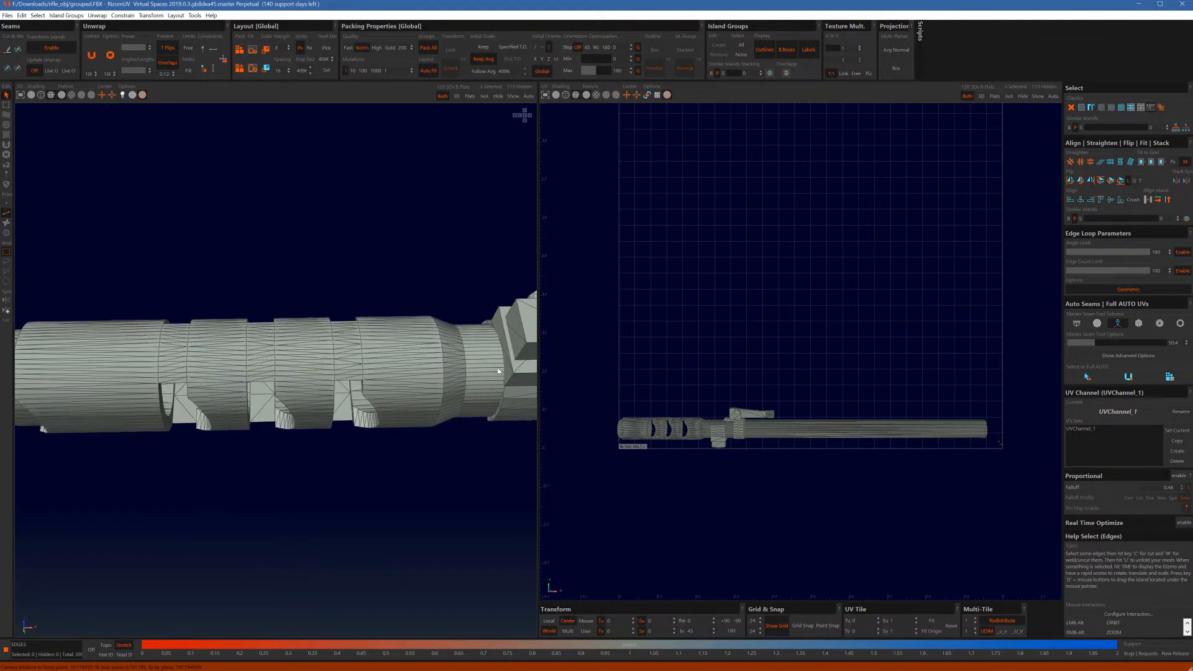
alt+middle_drag(498, 372, 278, 374)
alt+right_drag(278, 374, 317, 389)
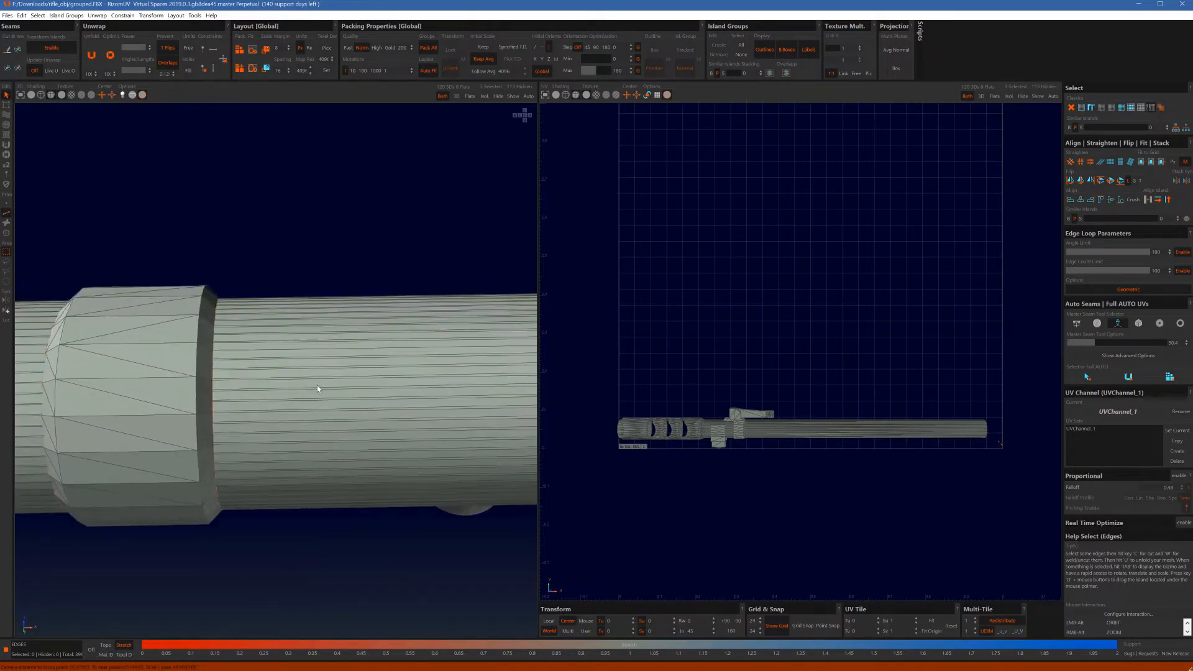
scroll(318, 389, up, 3)
double_click(300, 360)
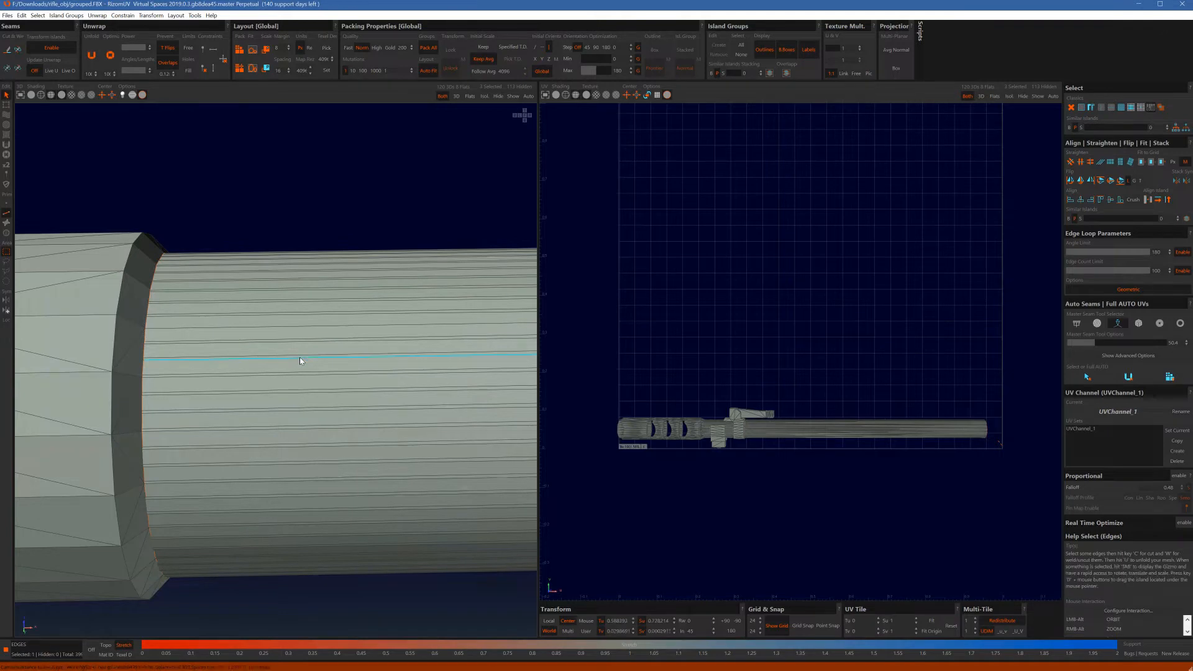
Step: Add the circular edge loop where the barrel's narrow neck meets the tapered rear of the muzzle brake to the selection
scroll(300, 360, down, 5)
scroll(299, 360, down, 5)
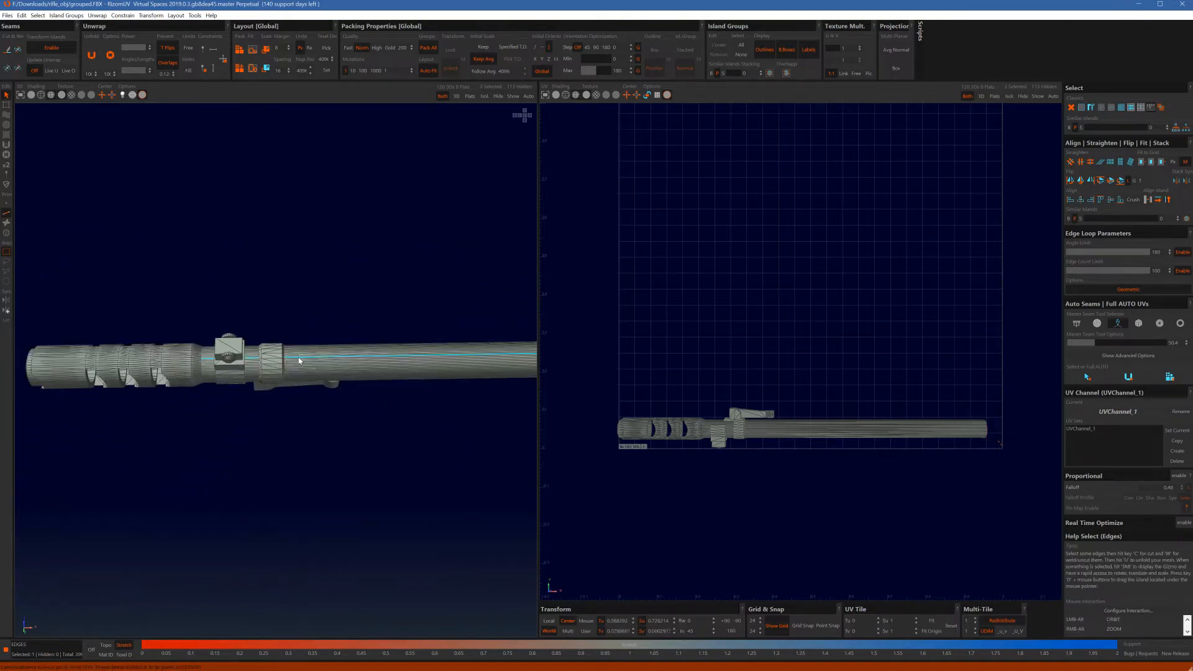
alt+middle_drag(345, 360, 443, 361)
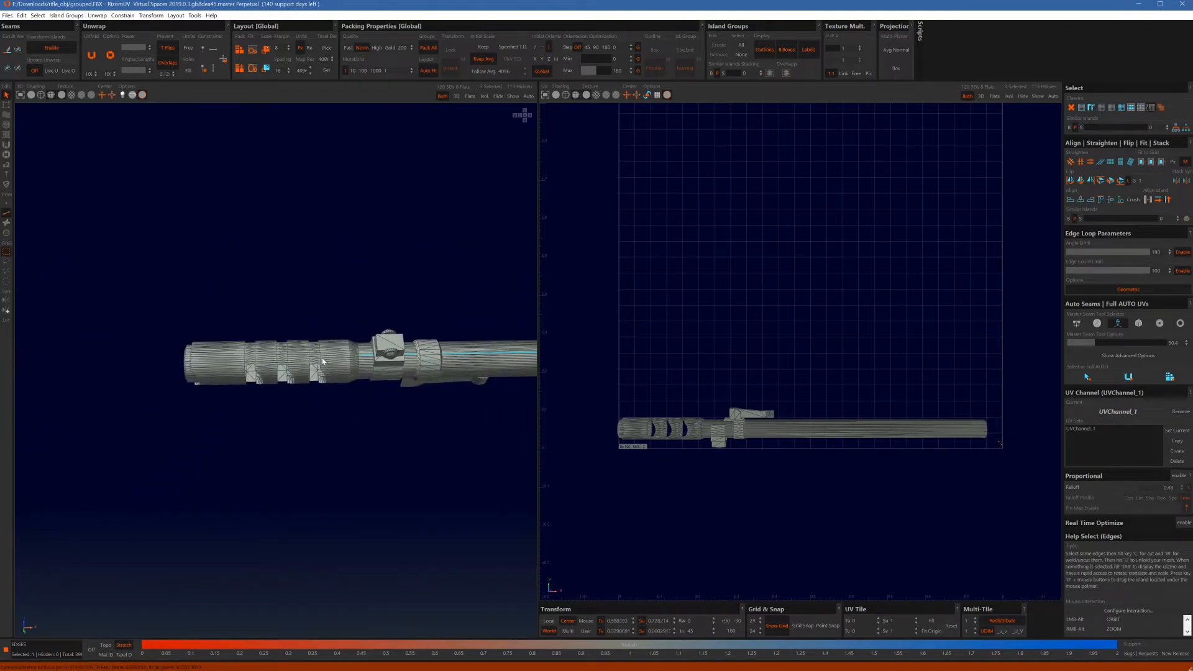
scroll(387, 356, up, 10)
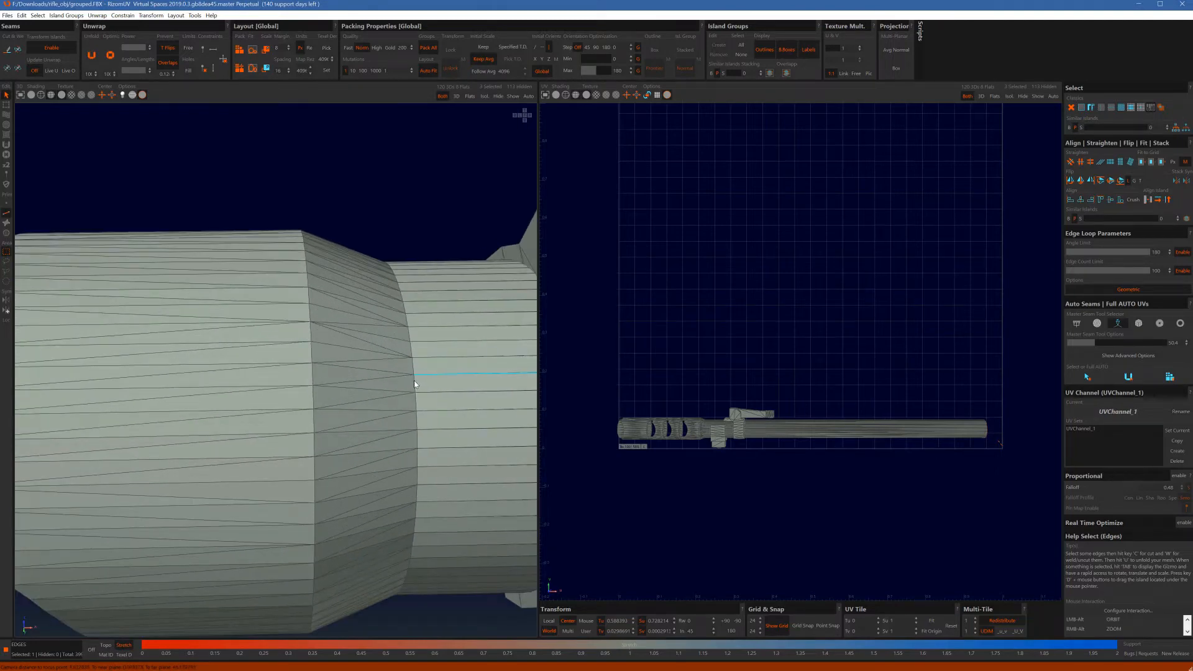
double_click(414, 381)
scroll(406, 376, down, 5)
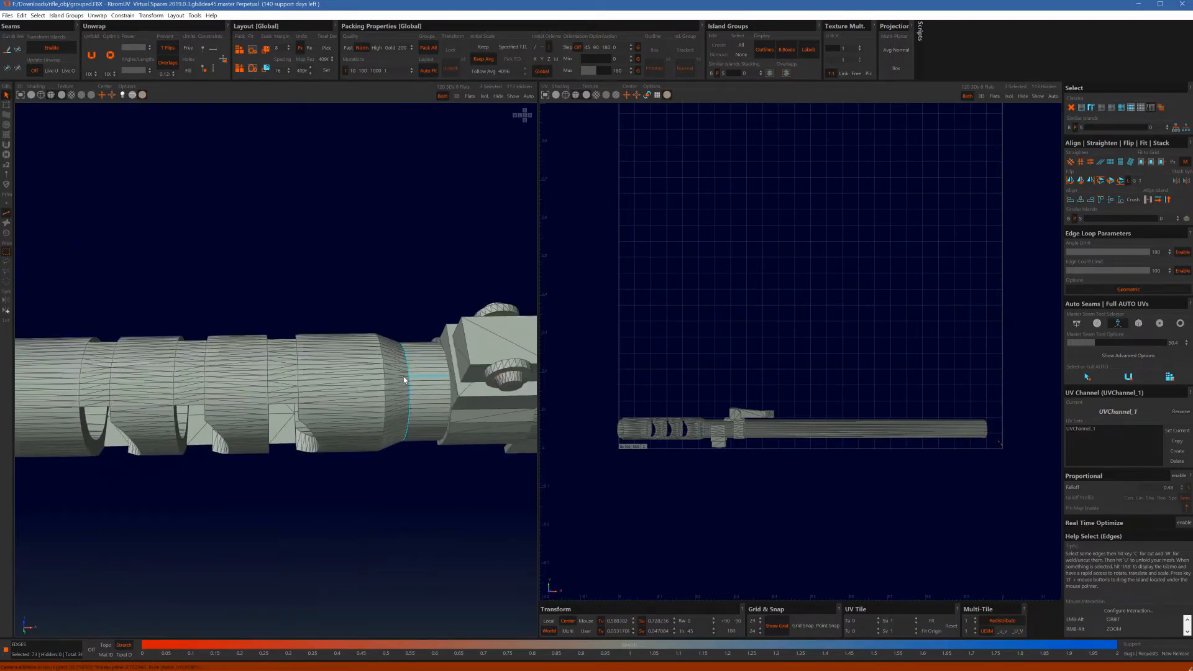
scroll(401, 379, up, 3)
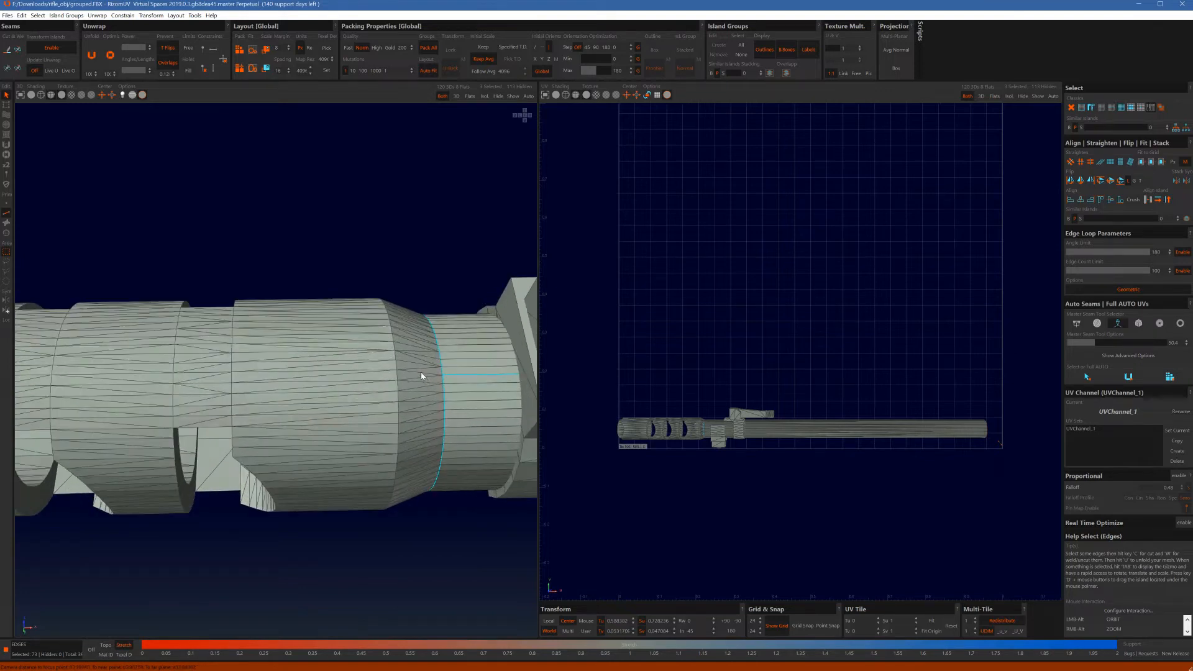
Step: Extend the edge selection lengthwise from the neck loop along the muzzle brake's outer side, past its slots
shift+click(417, 372)
shift+click(346, 371)
shift+click(220, 371)
alt+drag(352, 401, 513, 393)
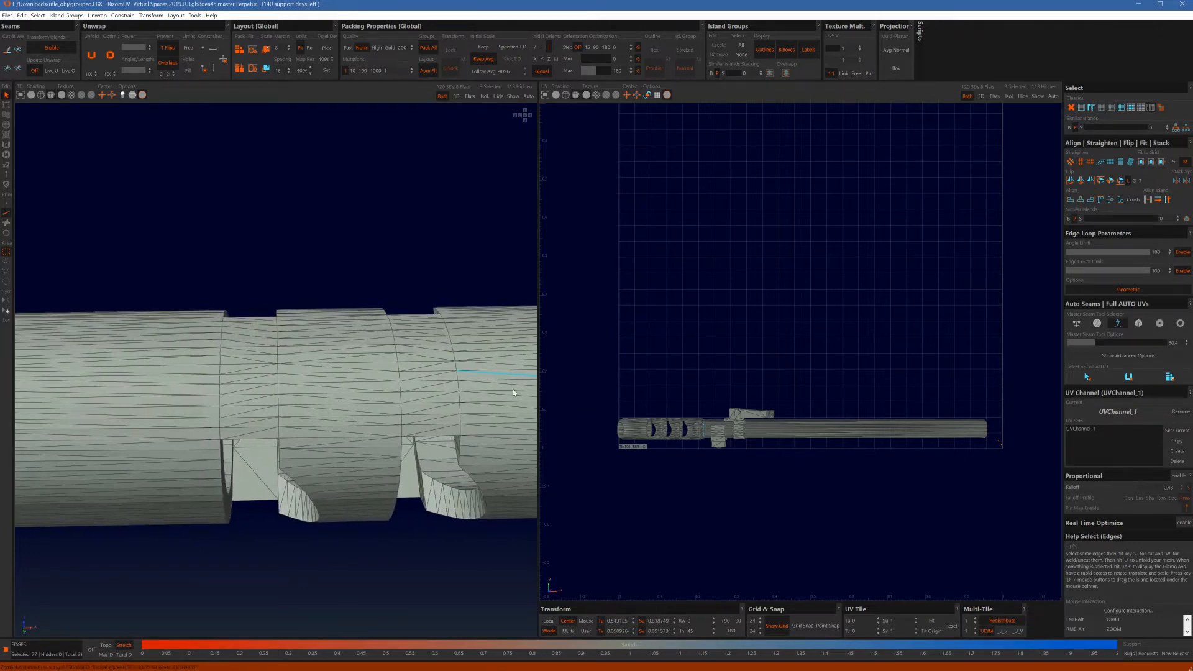
shift+click(350, 370)
ctrl+click(312, 375)
shift+click(323, 373)
shift+click(263, 374)
Step: Continue the edge path to the muzzle brake's front and across its stepped face, and cut all selected edges
alt+drag(183, 375, 347, 425)
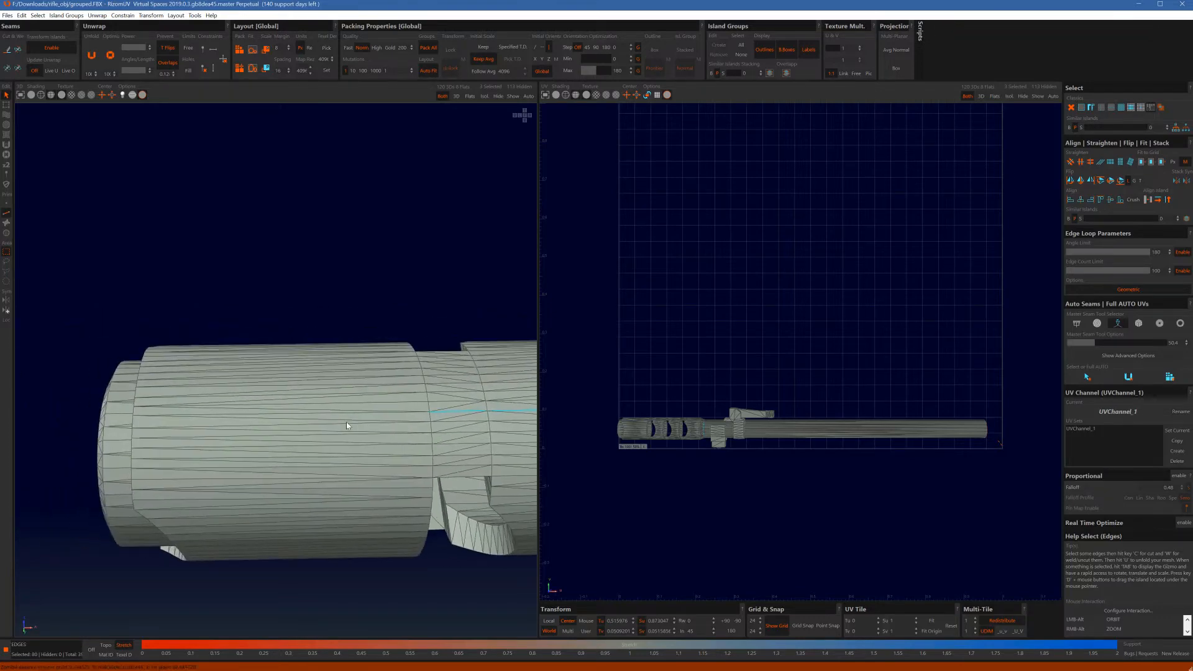
shift+click(334, 413)
alt+drag(268, 427, 234, 421)
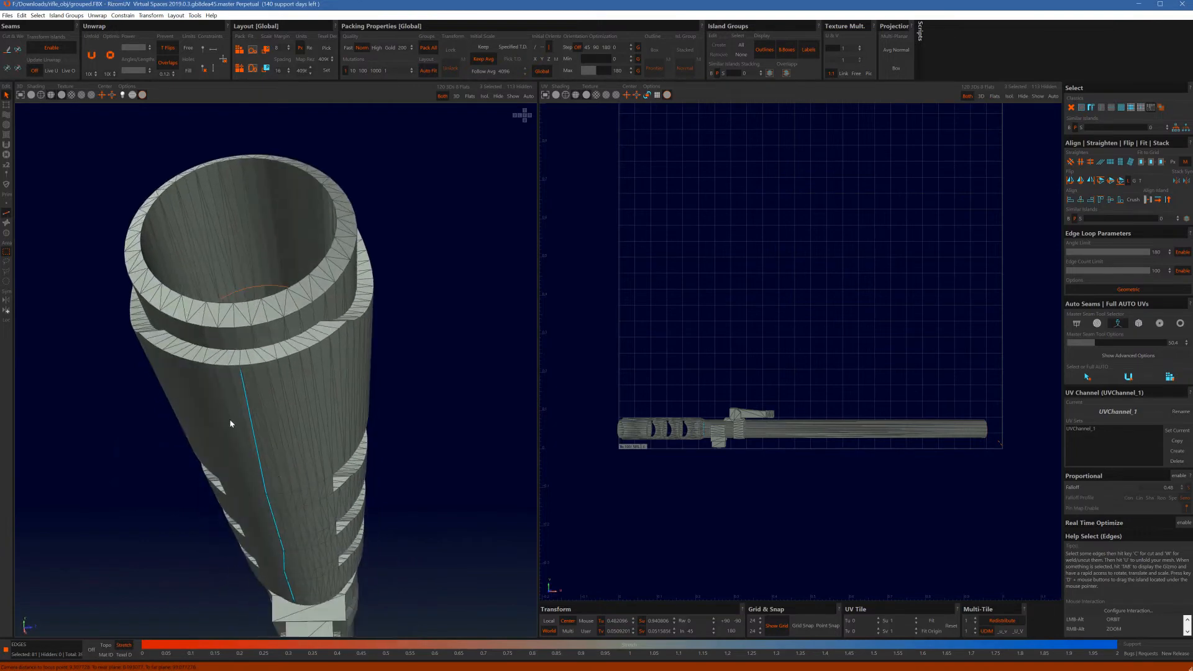
scroll(248, 350, up, 5)
shift+click(248, 349)
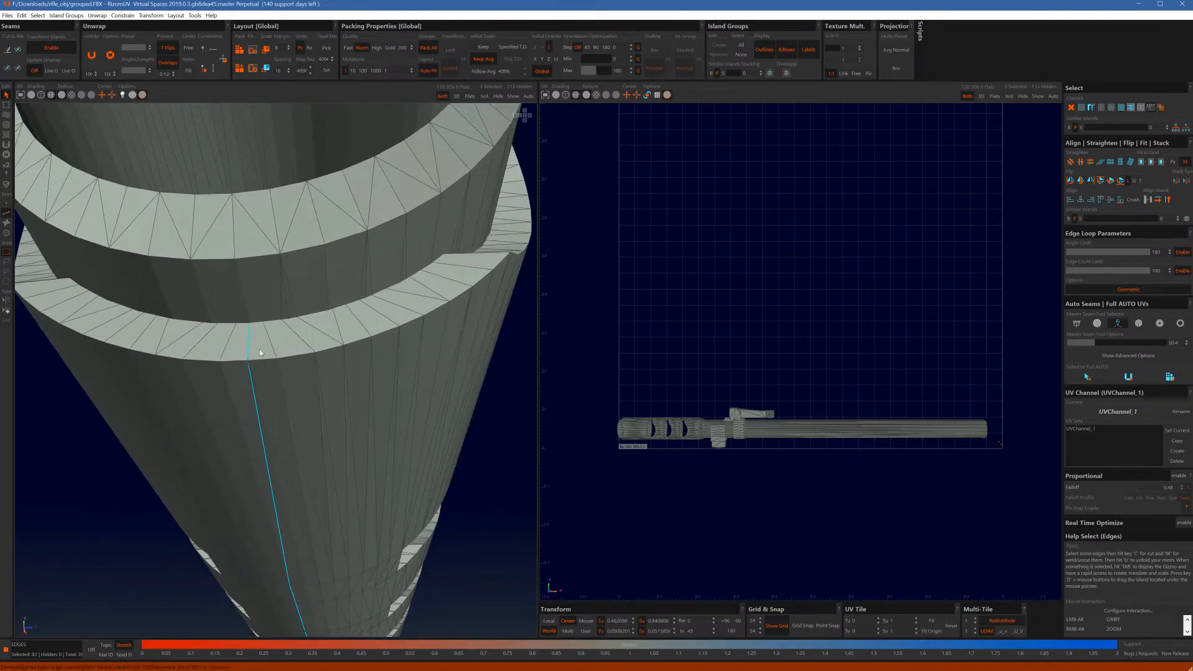
key(c)
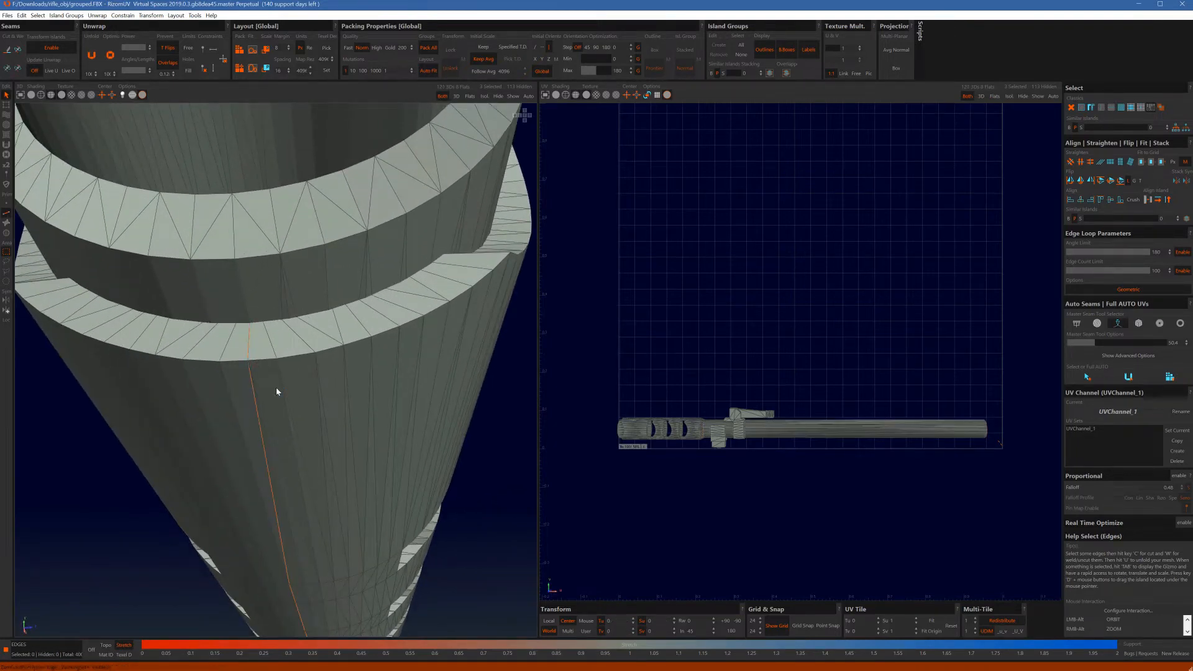
Step: Select and cut the aligned edges across the muzzle sleeve's outer wall, front rim and inner wall
mouse_move(276, 387)
alt+mouse_down()
mouse_move(289, 431)
mouse_move(276, 397)
alt+mouse_up()
scroll(277, 386, down, 5)
scroll(277, 394, up, 8)
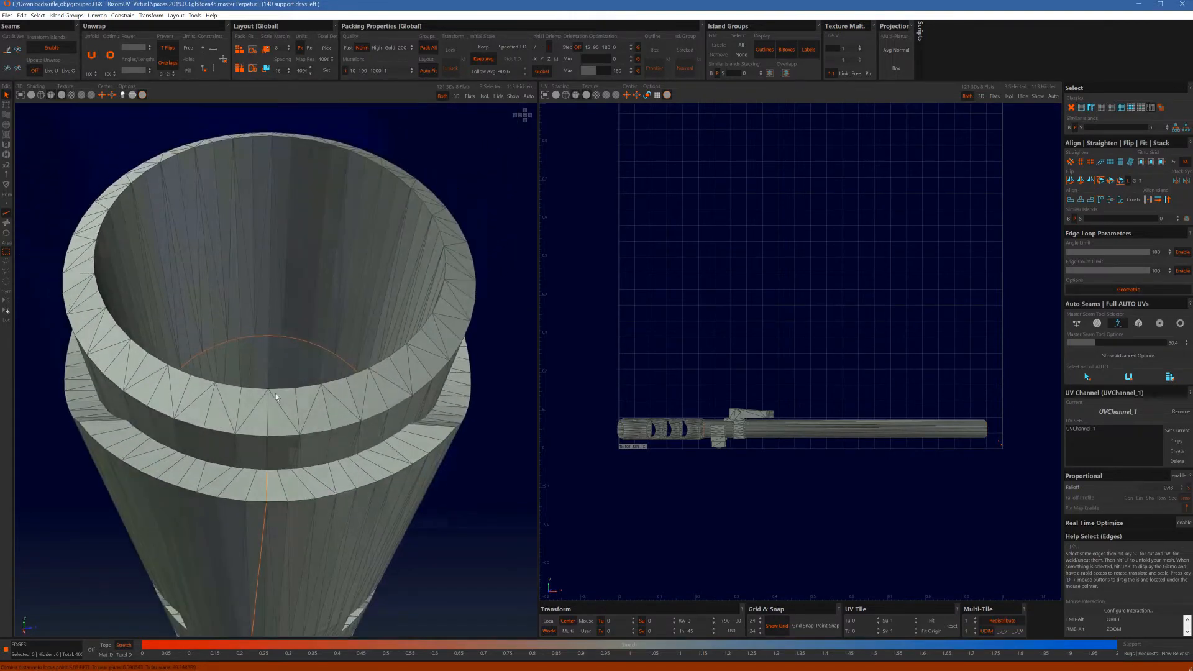
click(270, 453)
shift+click(268, 424)
mouse_move(268, 424)
alt+mouse_down()
mouse_move(286, 422)
mouse_move(287, 469)
mouse_move(278, 411)
alt+mouse_up()
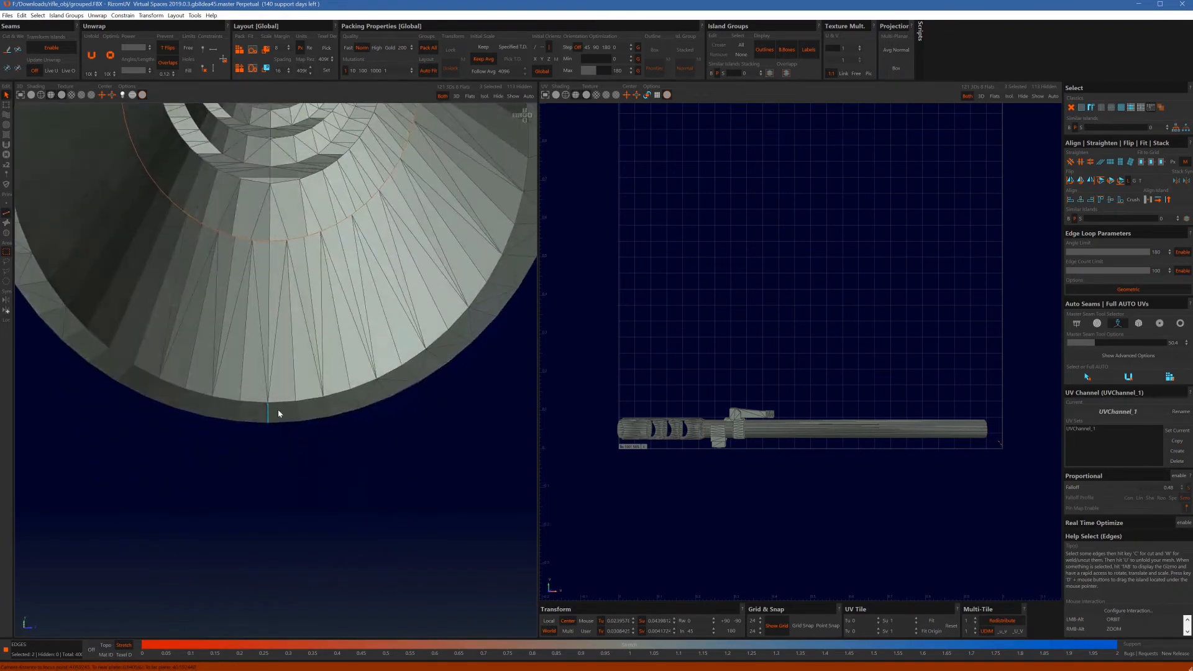
ctrl+click(268, 321)
scroll(296, 377, down, 8)
scroll(297, 381, down, 3)
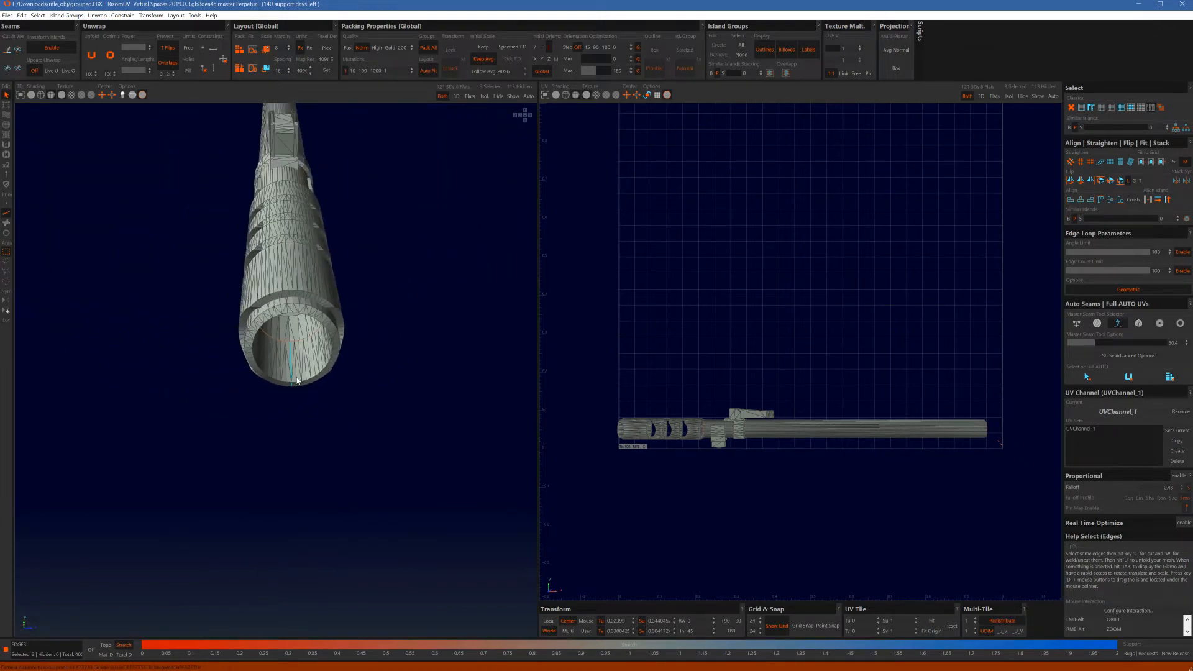
key(c)
Step: Unfold the cut muzzle sleeve and hide its island
key(u)
scroll(614, 420, up, 6)
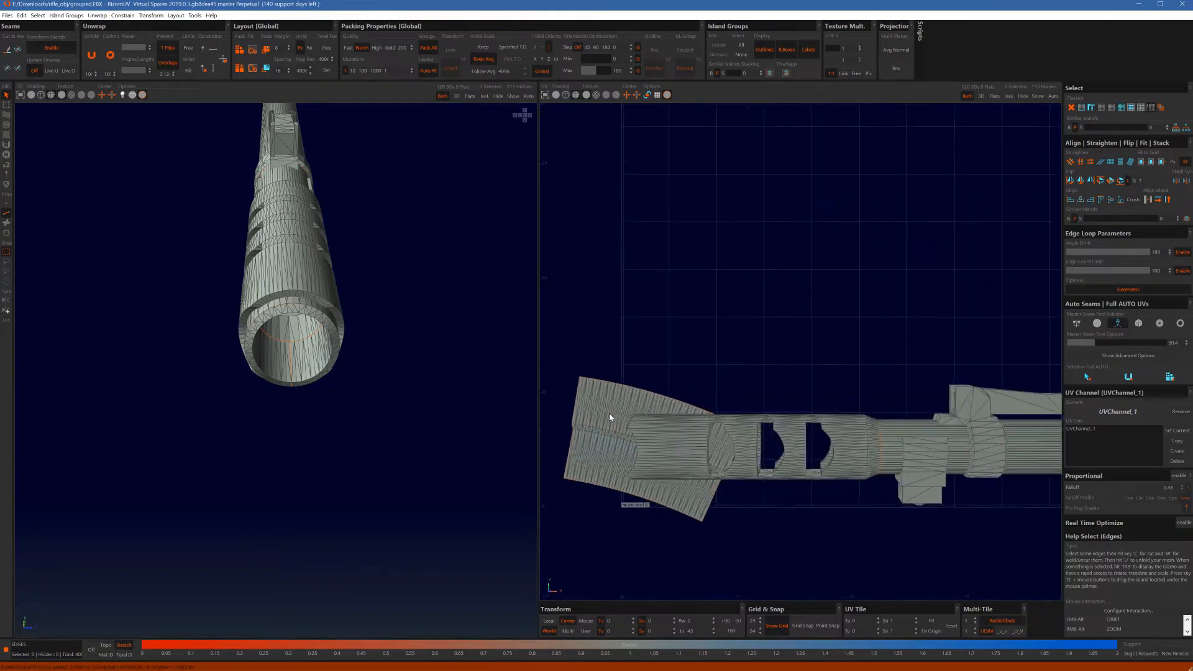
scroll(609, 422, up, 1)
key(h)
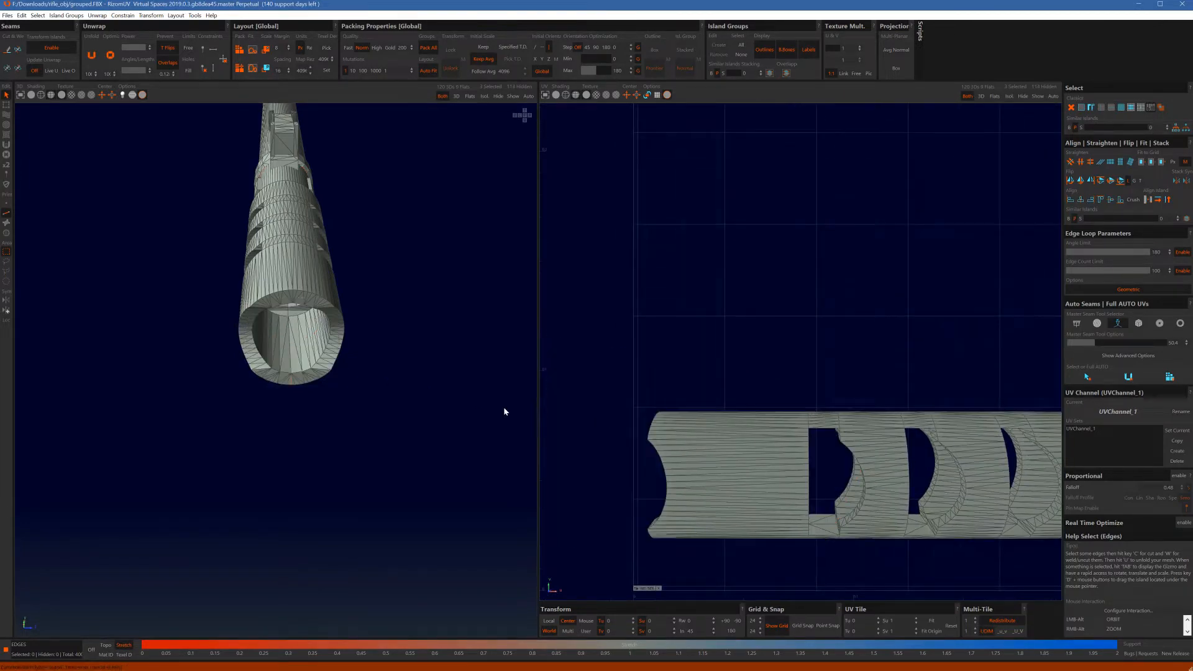
Step: Select the lengthwise edge inside the muzzle brake's bore and the short edge continuing across the first inner slot wall
scroll(322, 363, up, 5)
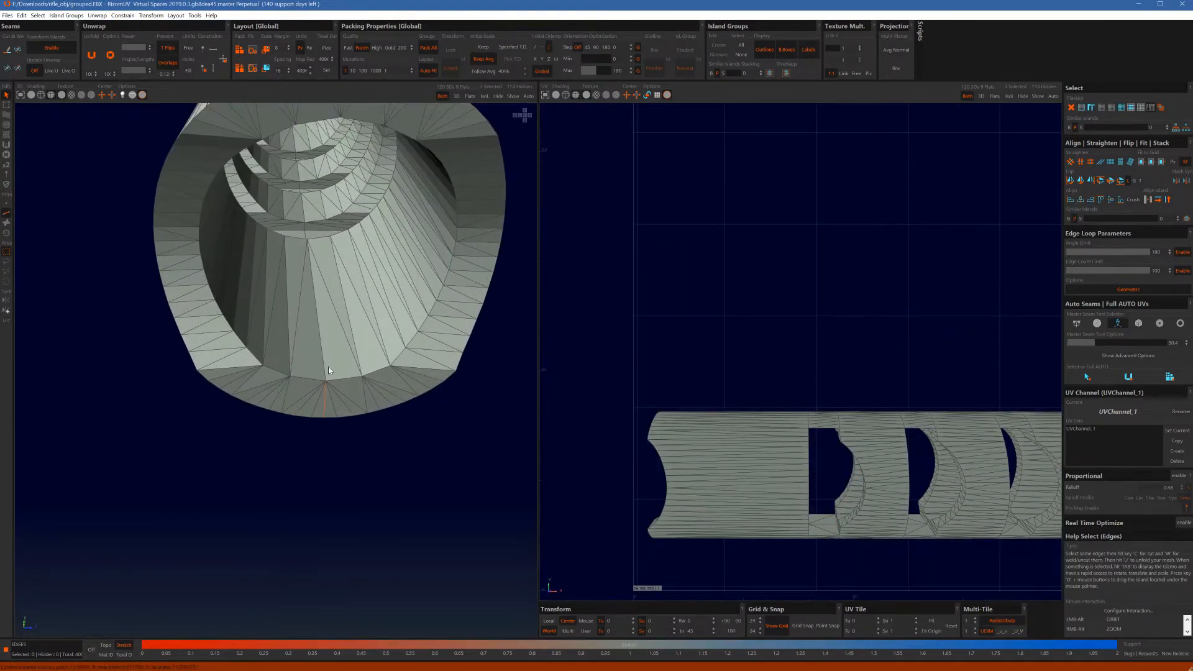
double_click(324, 364)
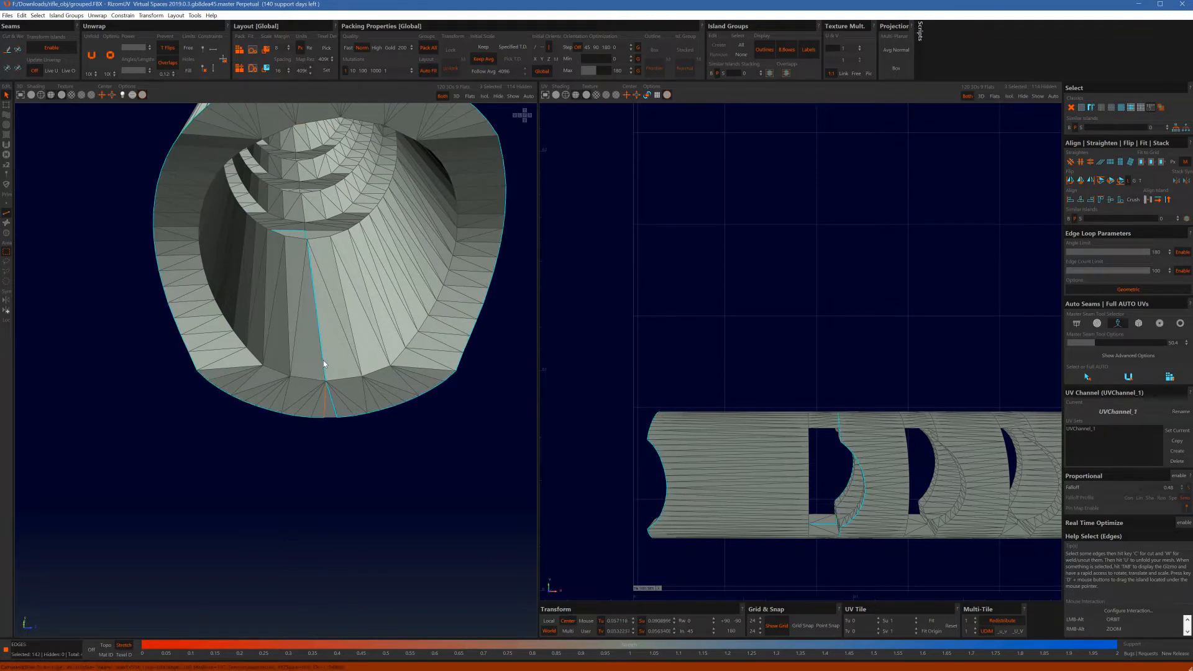
click(324, 365)
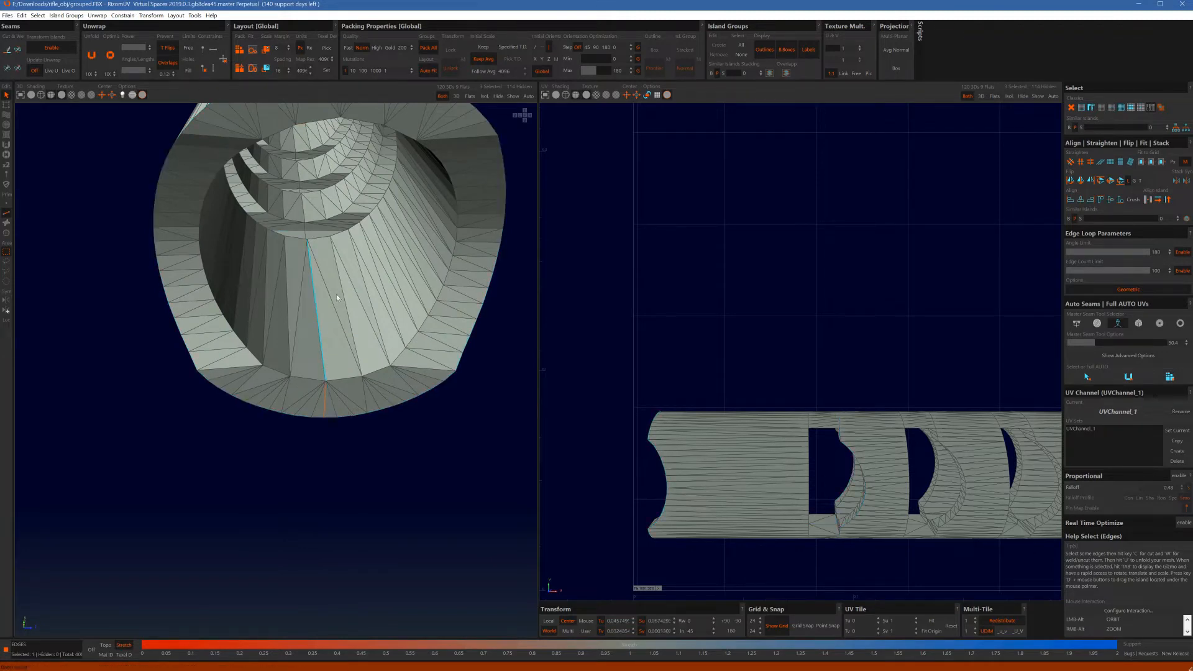
alt+drag(337, 297, 311, 330)
shift+click(299, 313)
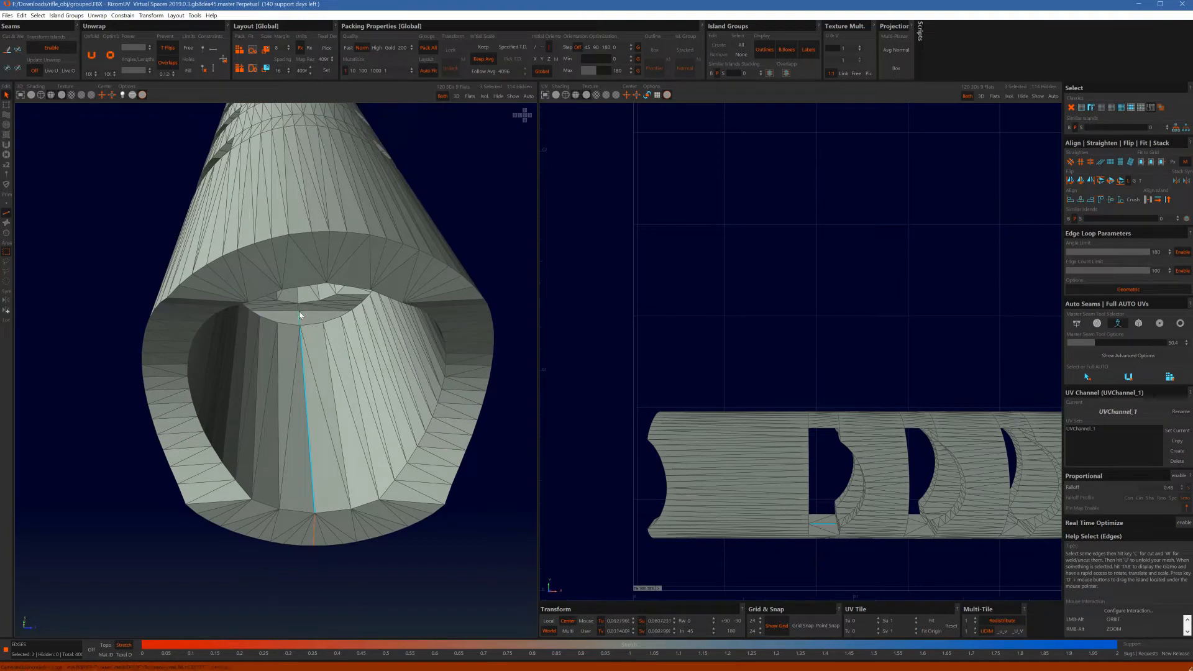
Step: Check the lengthwise seam from the muzzle brake down the barrel tube, and undo the last operation
scroll(681, 375, down, 5)
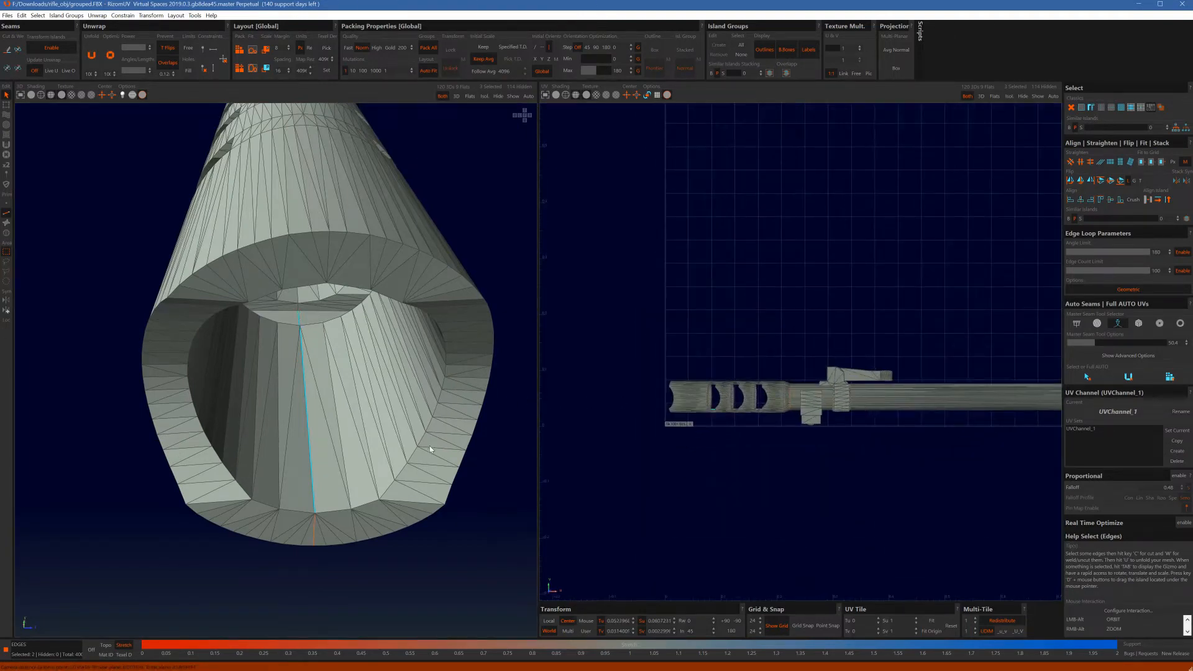
alt+drag(431, 449, 417, 351)
alt+middle_drag(405, 528, 346, 196)
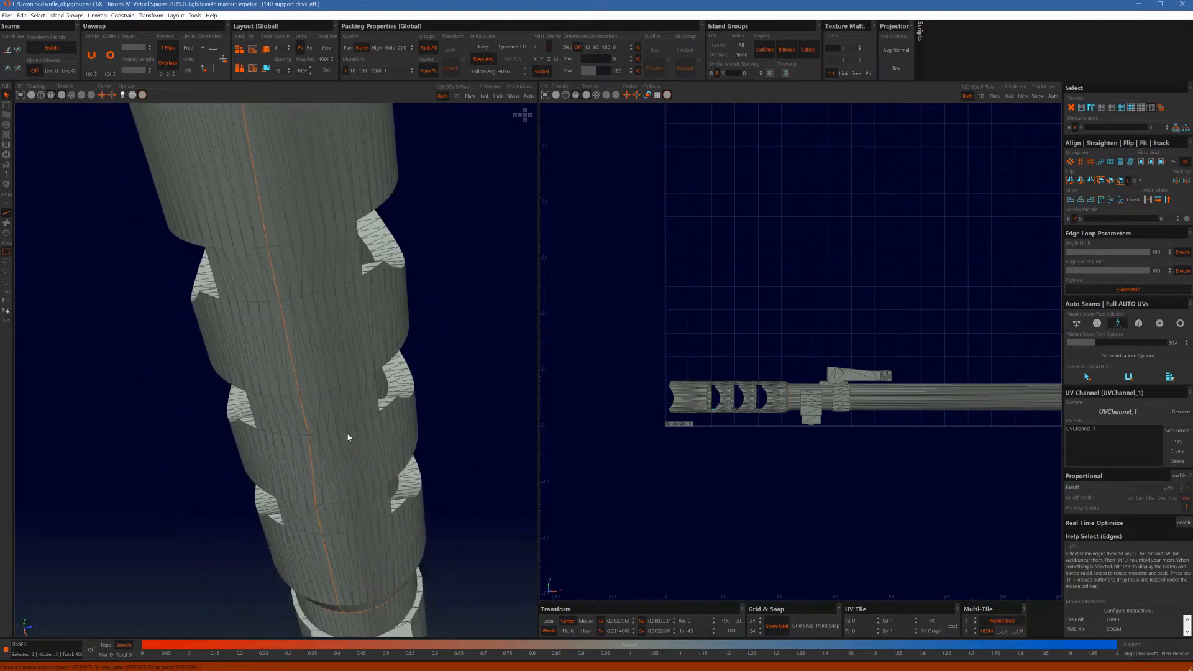
mouse_move(348, 437)
alt+middle_down()
mouse_move(343, 180)
mouse_move(356, 192)
alt+middle_up()
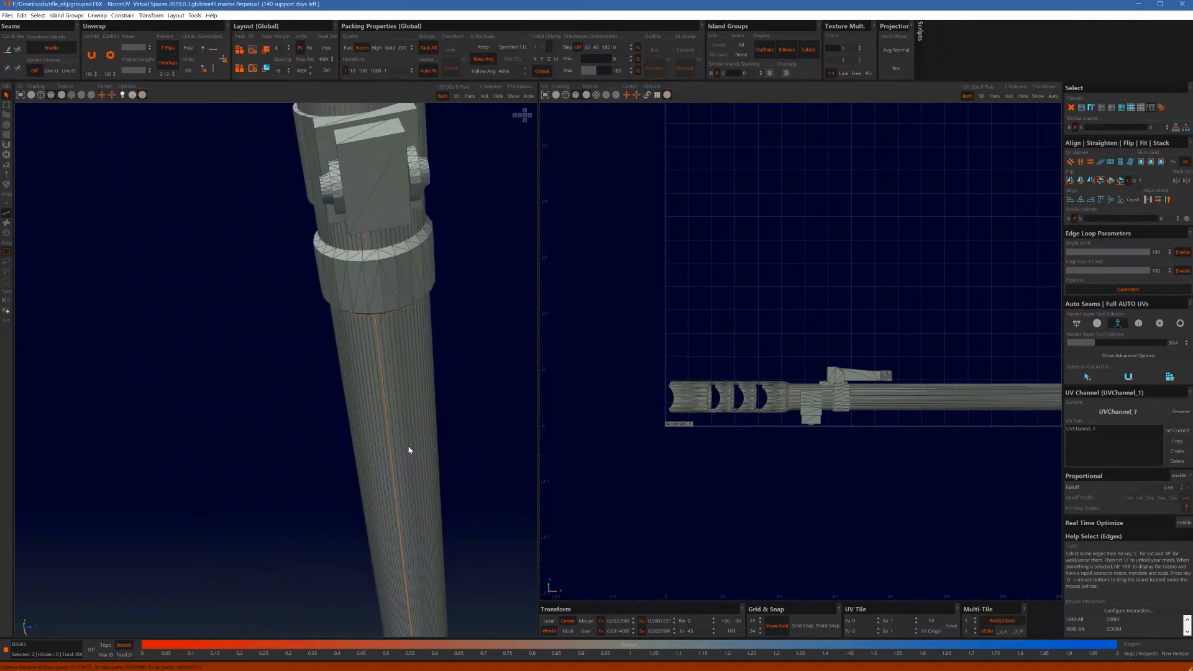
key(ctrl+z)
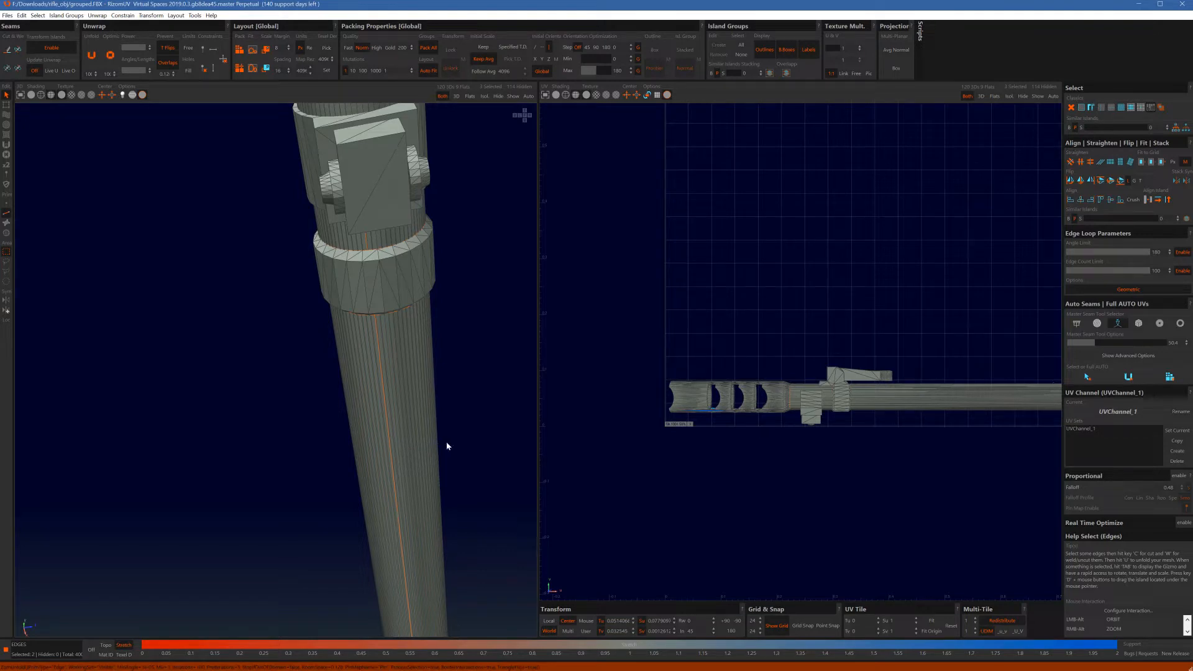
Step: Select the long barrel tube as an island, unfold it and hide it
key(F4)
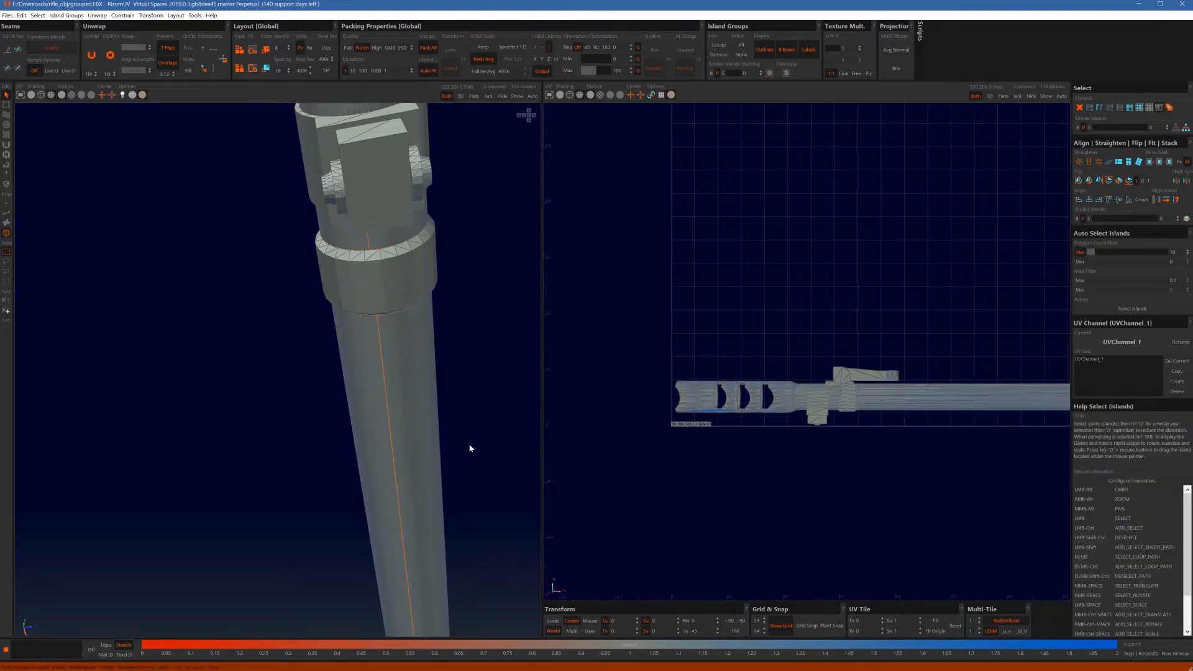
key(u)
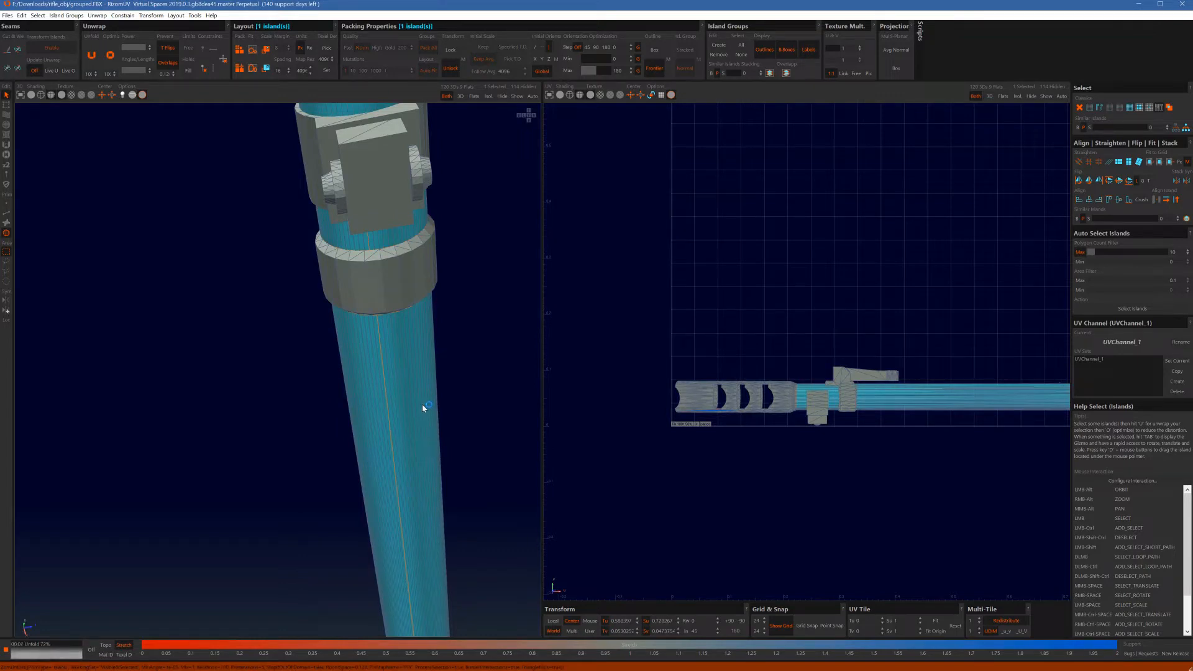
scroll(423, 404, down, 3)
scroll(908, 405, down, 4)
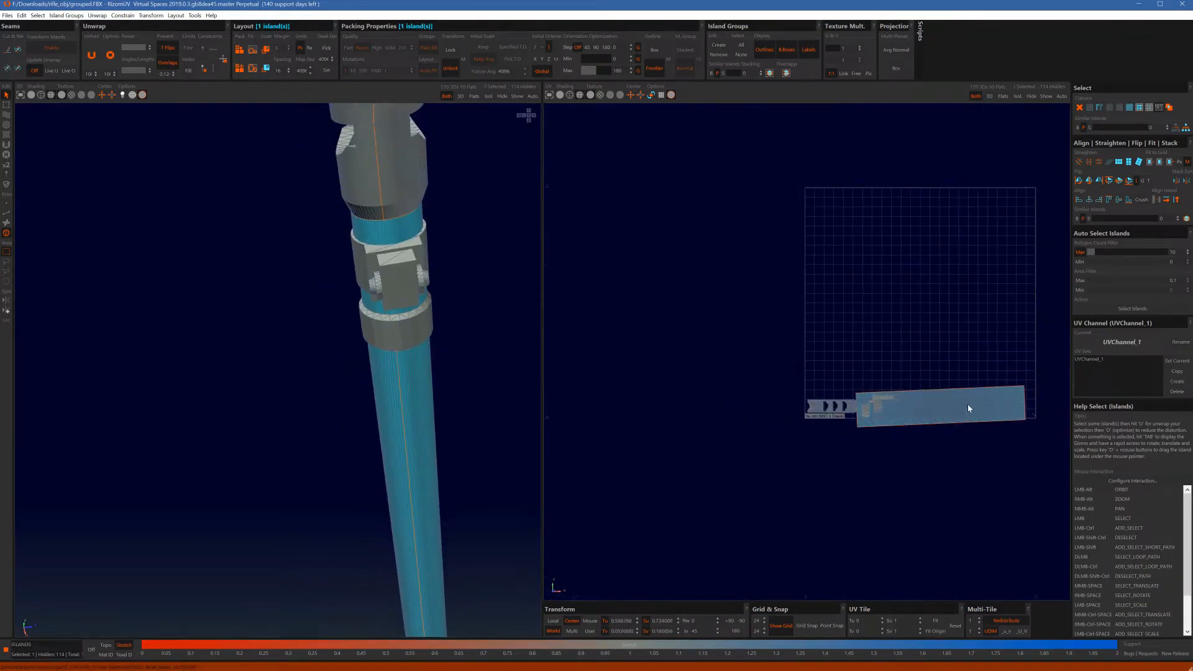
key(h)
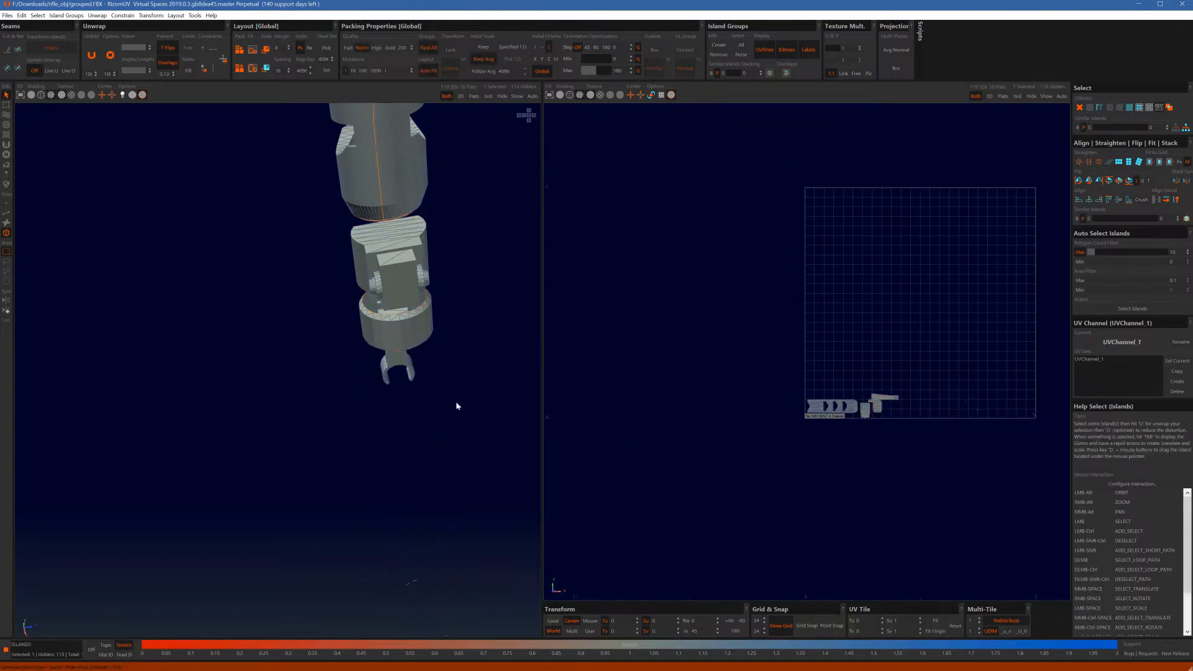
Step: Examine the remaining muzzle brake from the side and into its front bore, and return to edge selection
scroll(419, 400, down, 2)
scroll(408, 457, down, 3)
alt+drag(409, 456, 473, 497)
scroll(300, 348, up, 6)
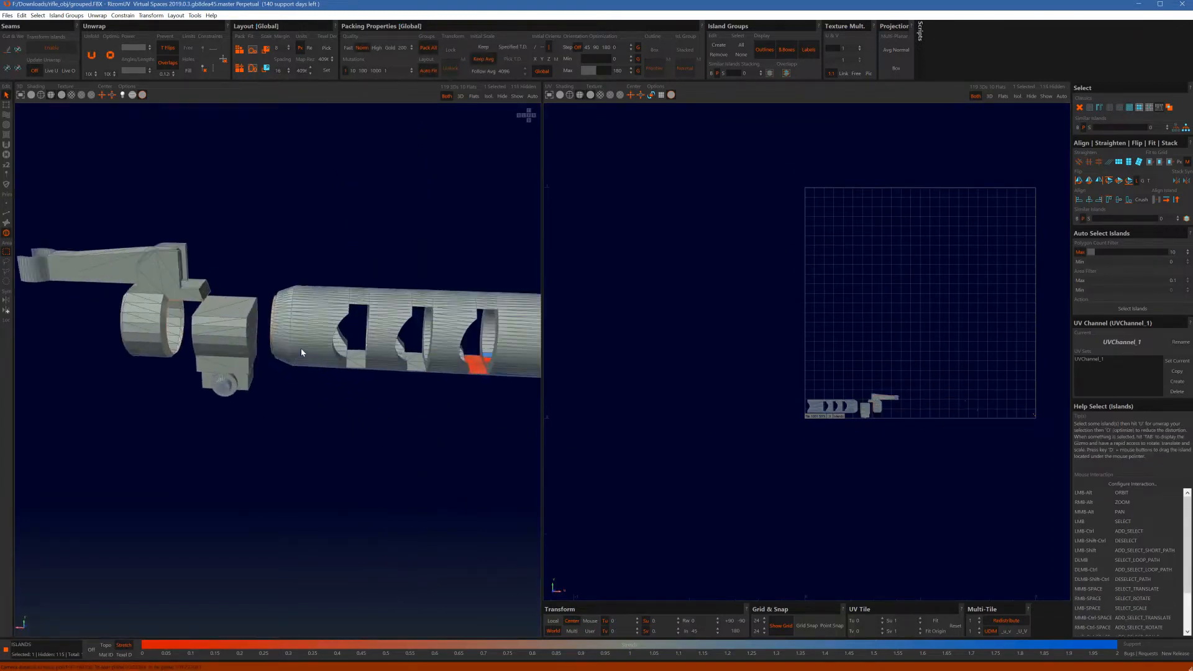
alt+middle_drag(255, 353, 157, 346)
alt+drag(157, 346, 155, 338)
alt+drag(330, 331, 302, 346)
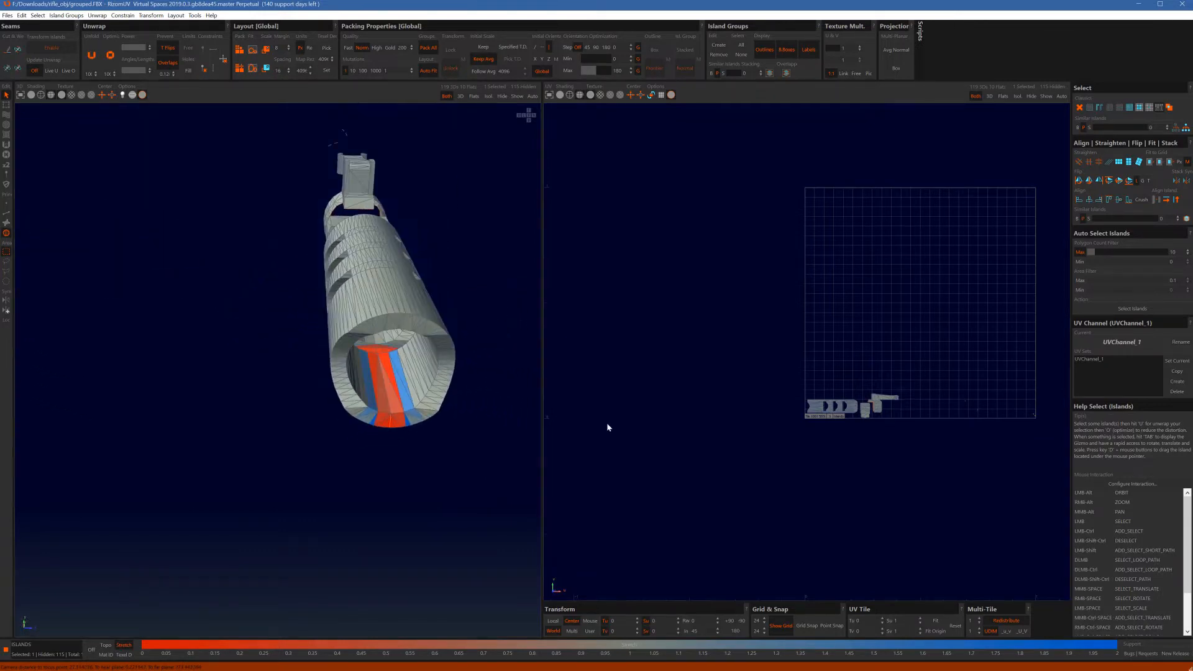
key(F2)
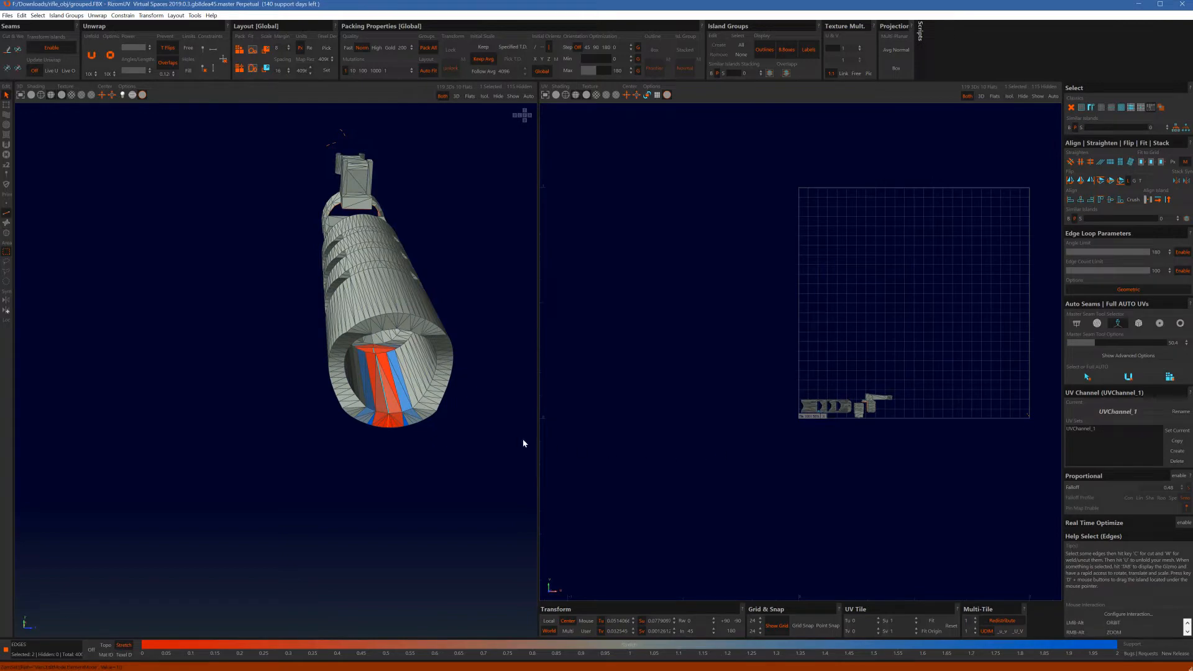
scroll(398, 389, down, 3)
scroll(398, 389, up, 6)
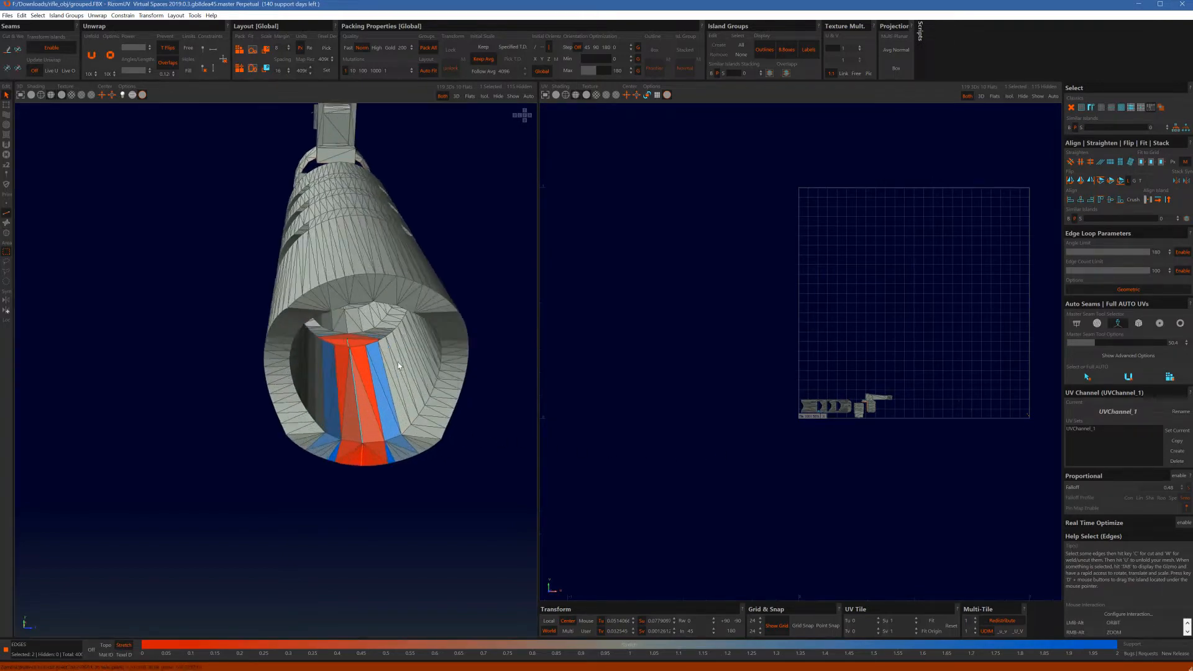
Step: Lower the sharp-edge angle threshold for automatic seams and auto-select the edges of the remaining muzzle brake and mount parts
alt+drag(396, 388, 299, 367)
scroll(310, 363, down, 10)
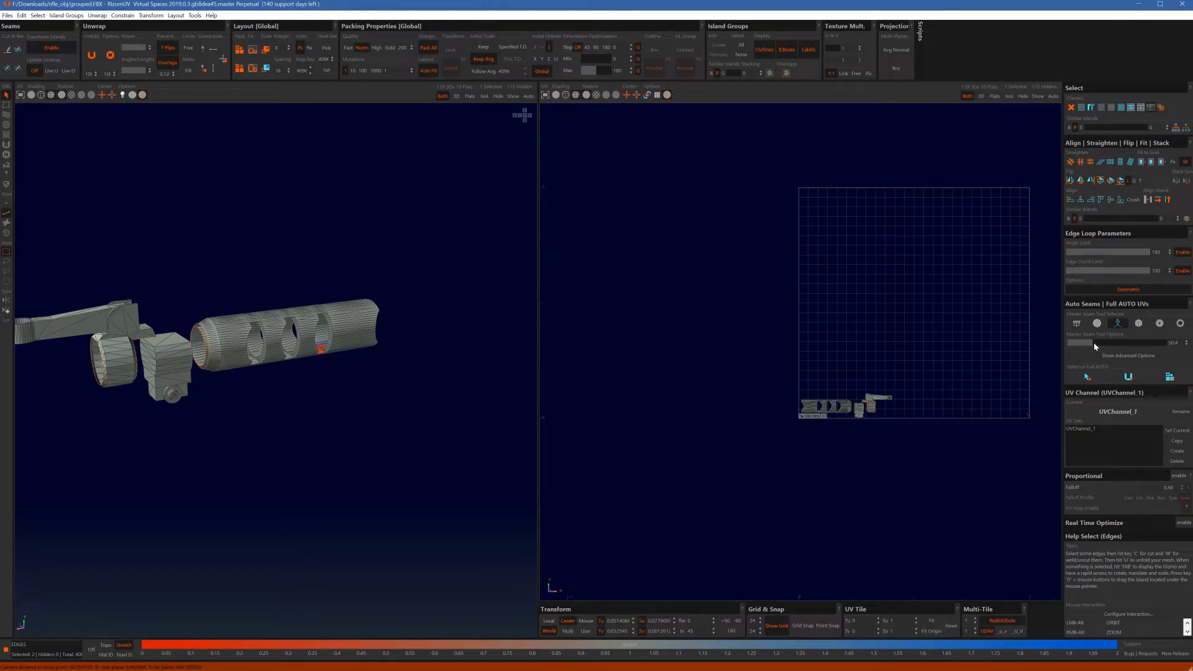
drag(1095, 346, 1092, 347)
click(1087, 377)
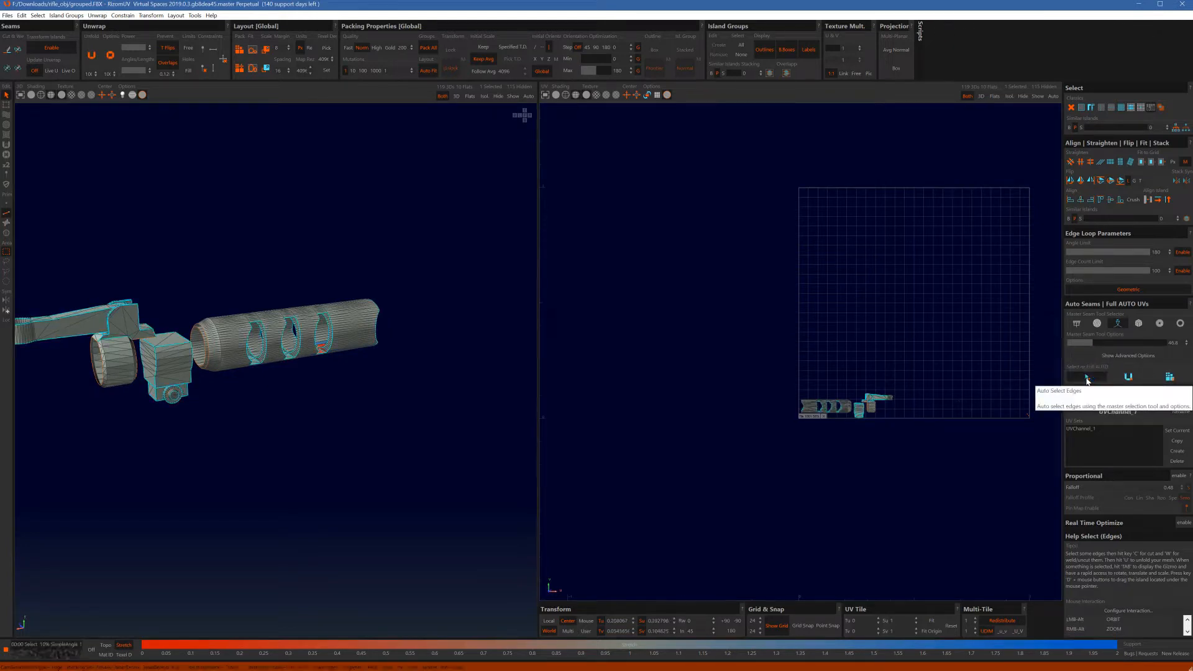
Step: Try selecting only the edges at the lower wall of the slot beside the distorted faces, and undo that selection
scroll(351, 379, up, 3)
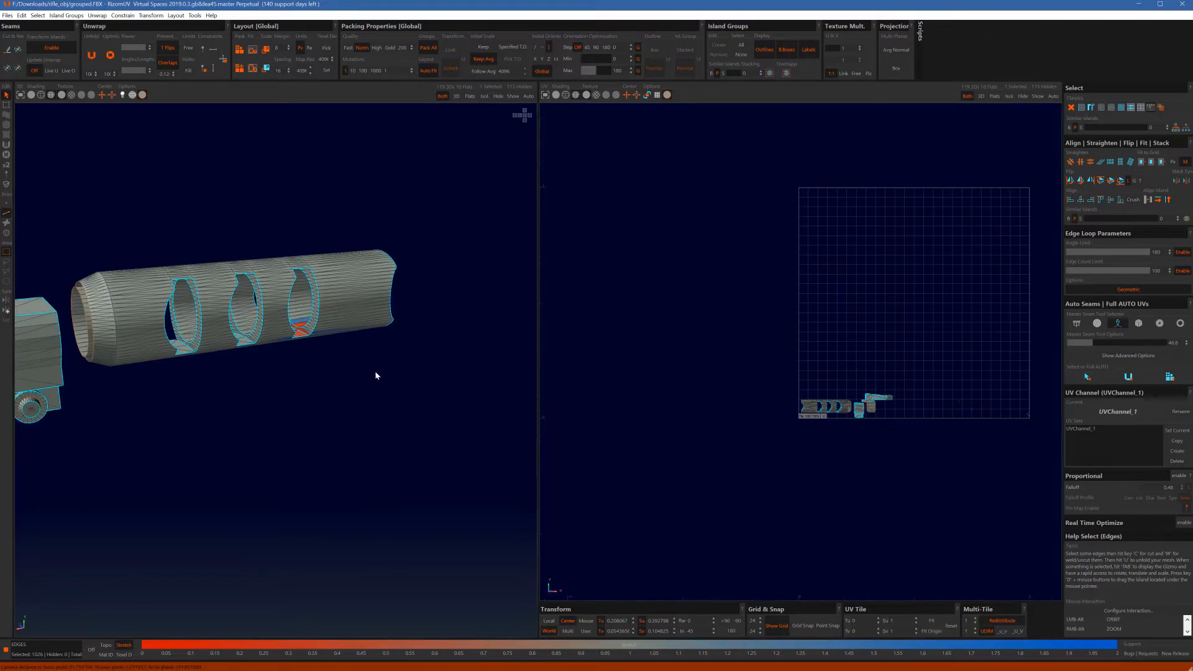
scroll(289, 303, up, 5)
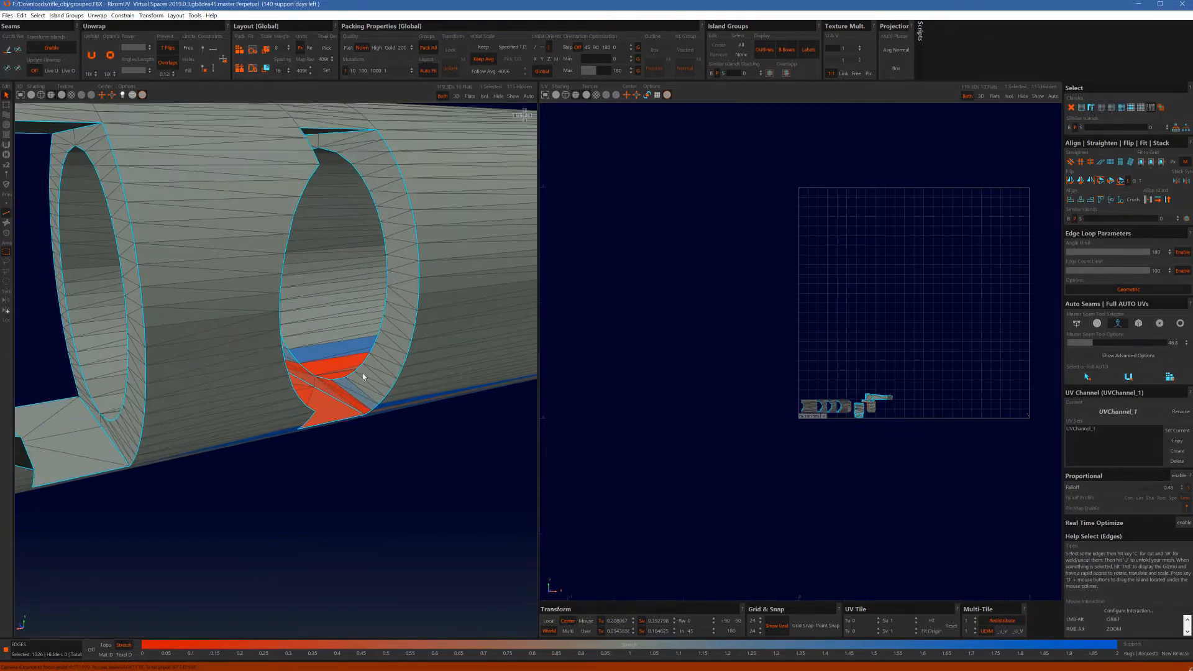
drag(364, 383, 345, 401)
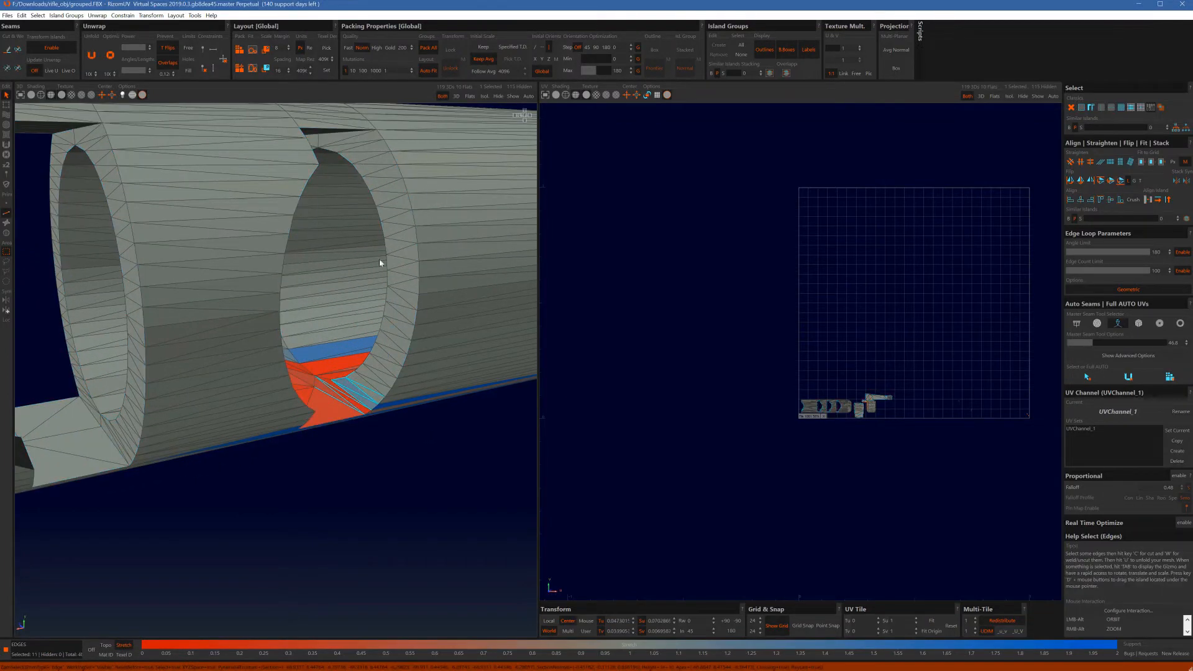
key(ctrl+z)
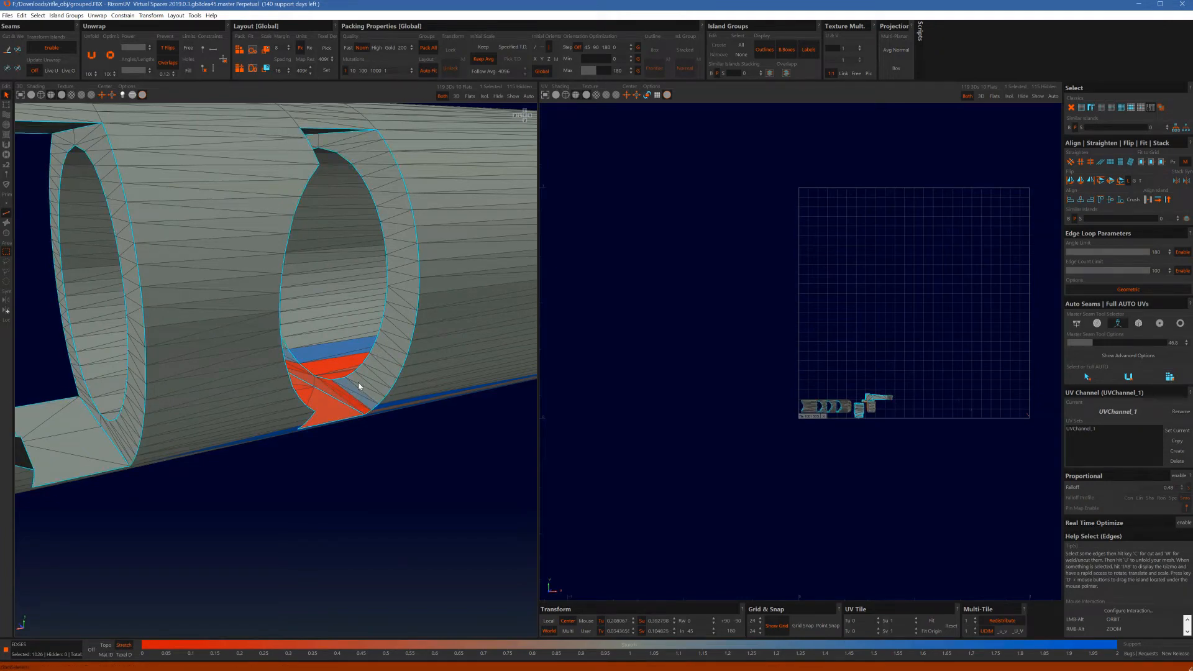
Step: Examine the auto-selected edges around the muzzle brake's slots, its rear rim and the neighbouring mount parts
alt+drag(358, 382, 328, 382)
scroll(344, 311, down, 9)
alt+drag(343, 311, 384, 307)
scroll(230, 336, up, 4)
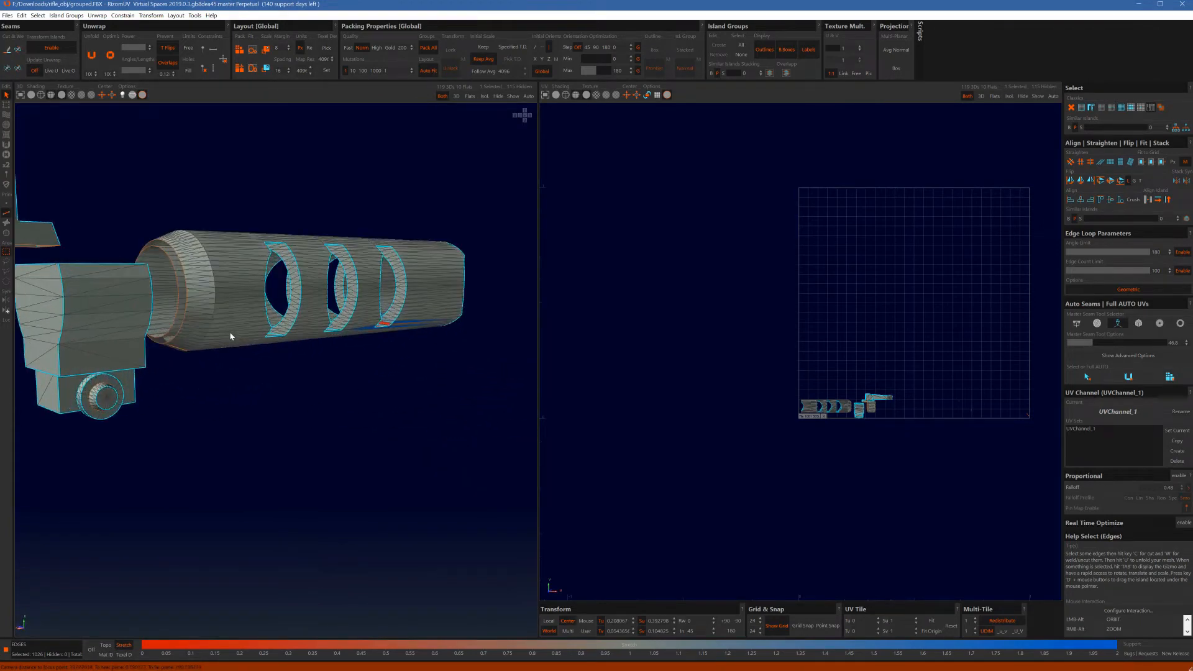
scroll(230, 336, up, 8)
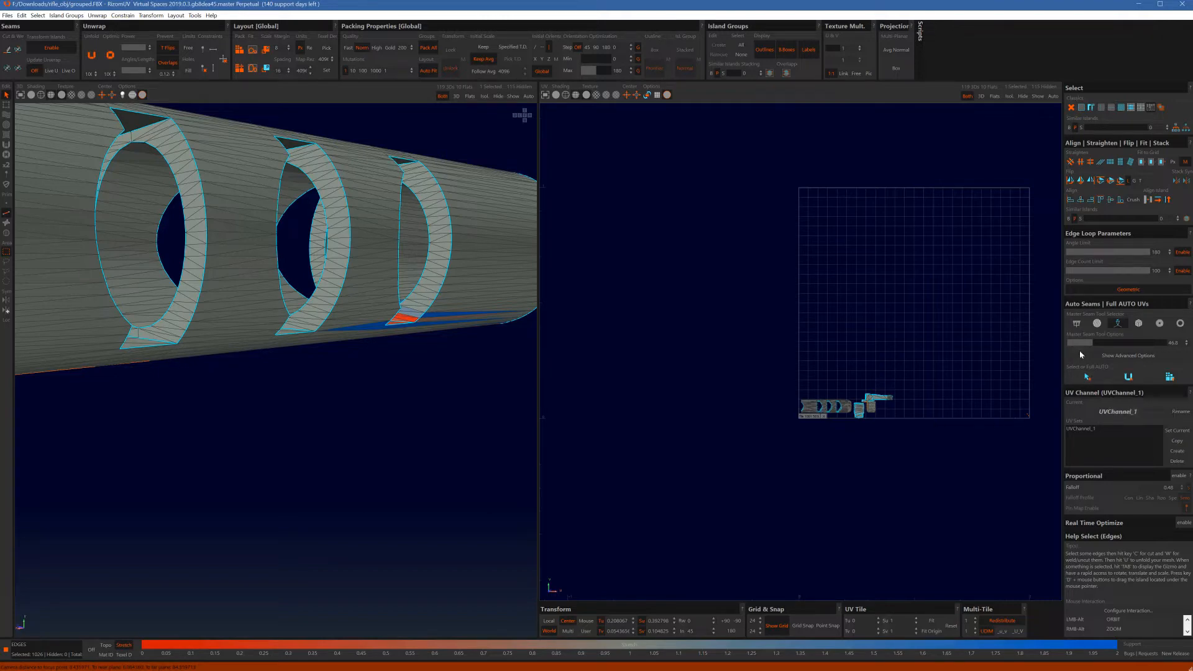
scroll(410, 280, down, 5)
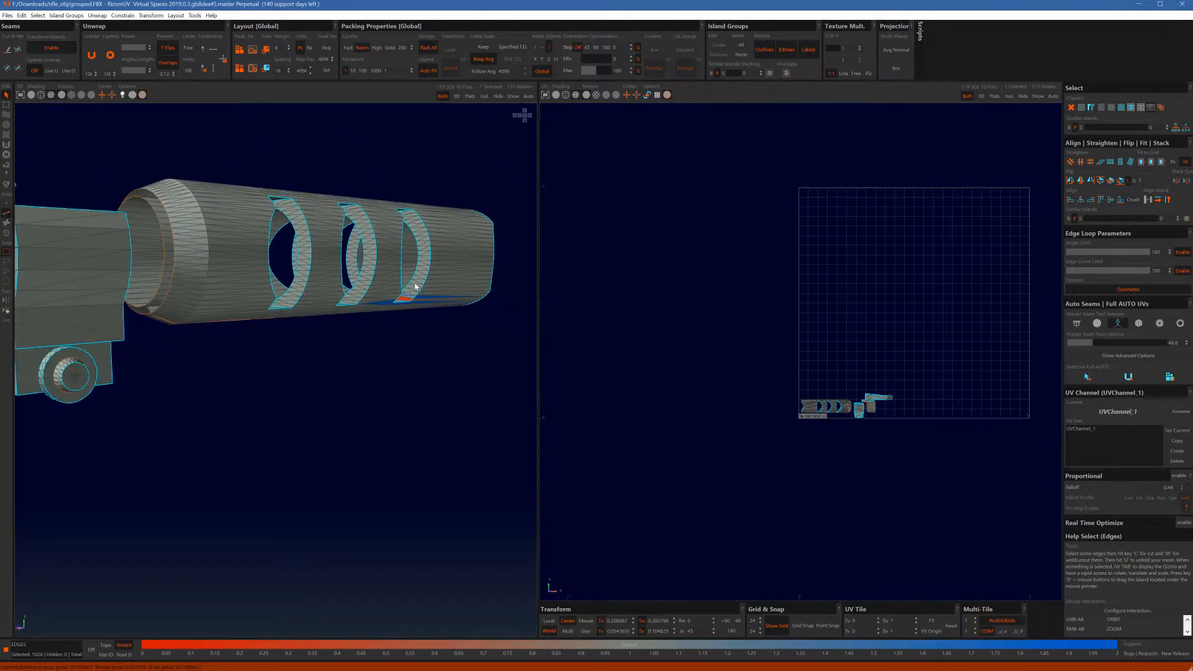
scroll(416, 285, down, 6)
alt+middle_drag(417, 285, 410, 333)
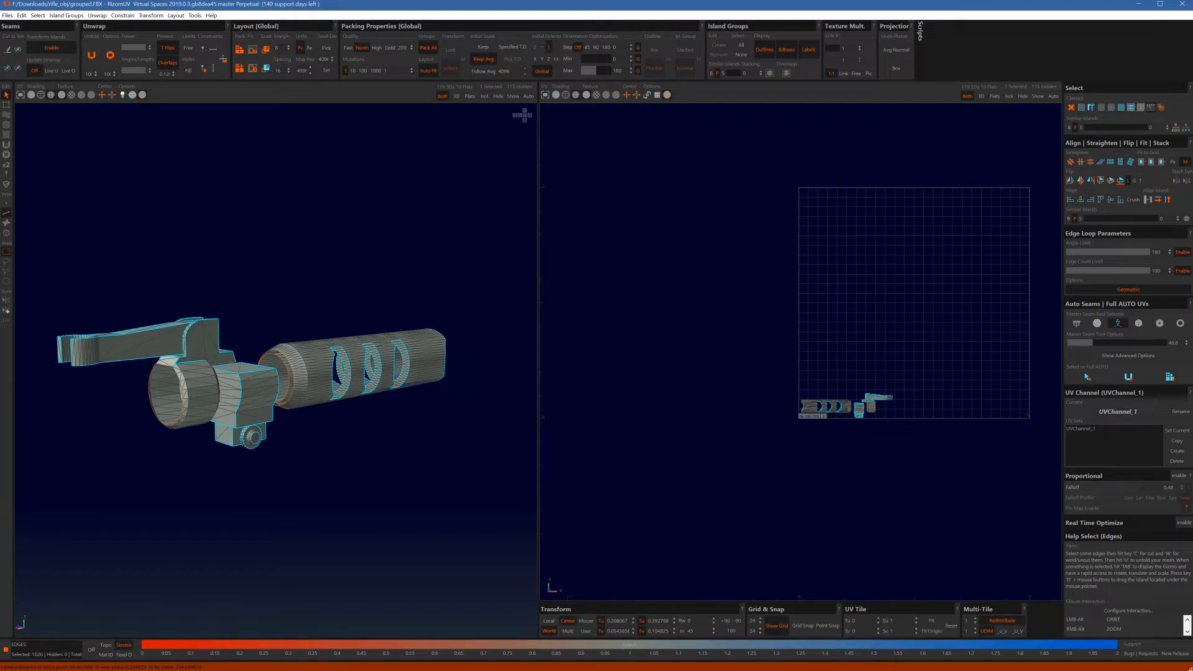
Step: Automatically cut along the selected edges, unfold and pack all visible parts into the UV tile
scroll(896, 394, up, 6)
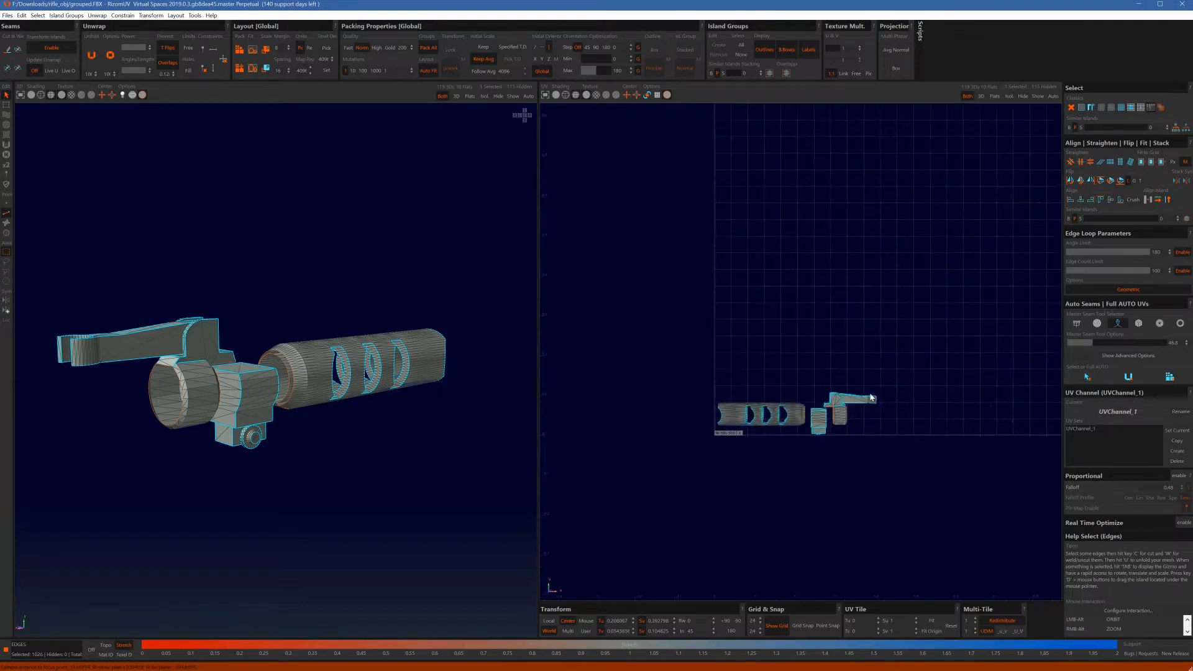
click(1170, 376)
scroll(833, 377, down, 6)
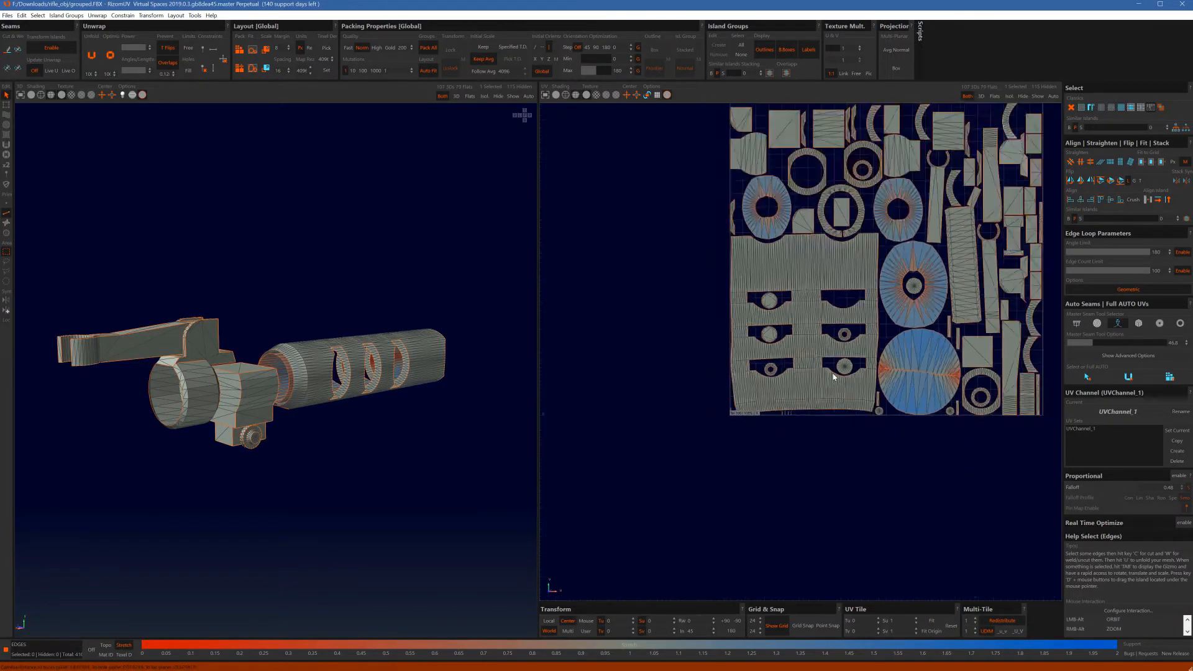
Step: Cut a radial edge across the stretched ring island just above the large slotted sheet
scroll(818, 334, up, 5)
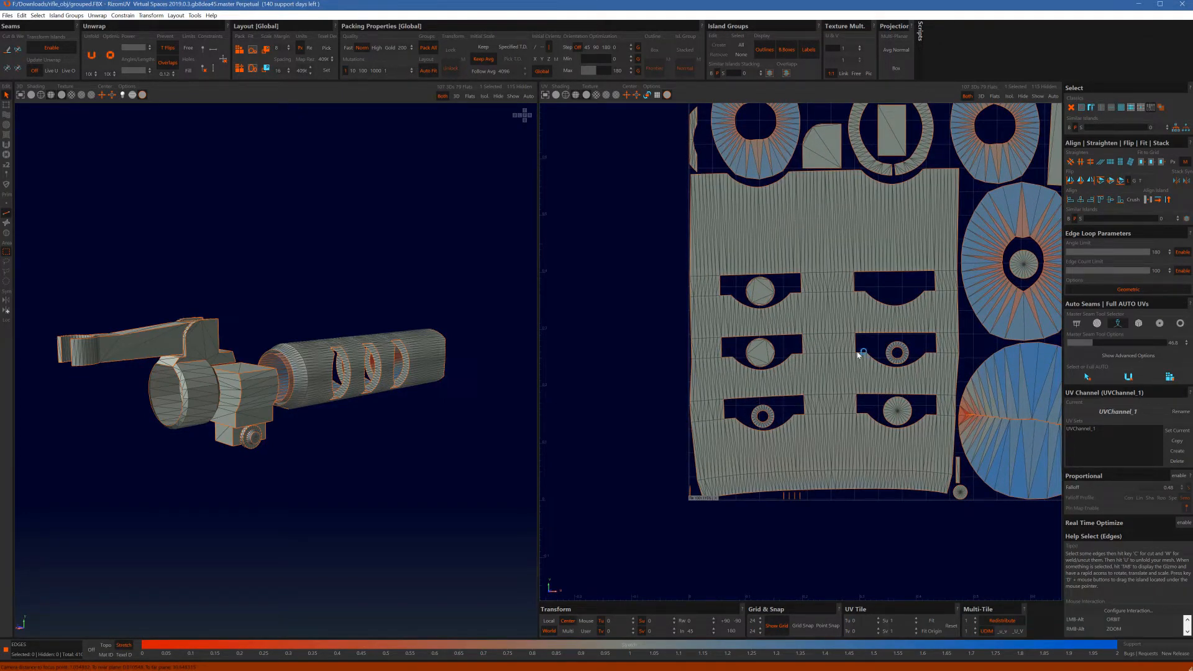
scroll(858, 354, down, 5)
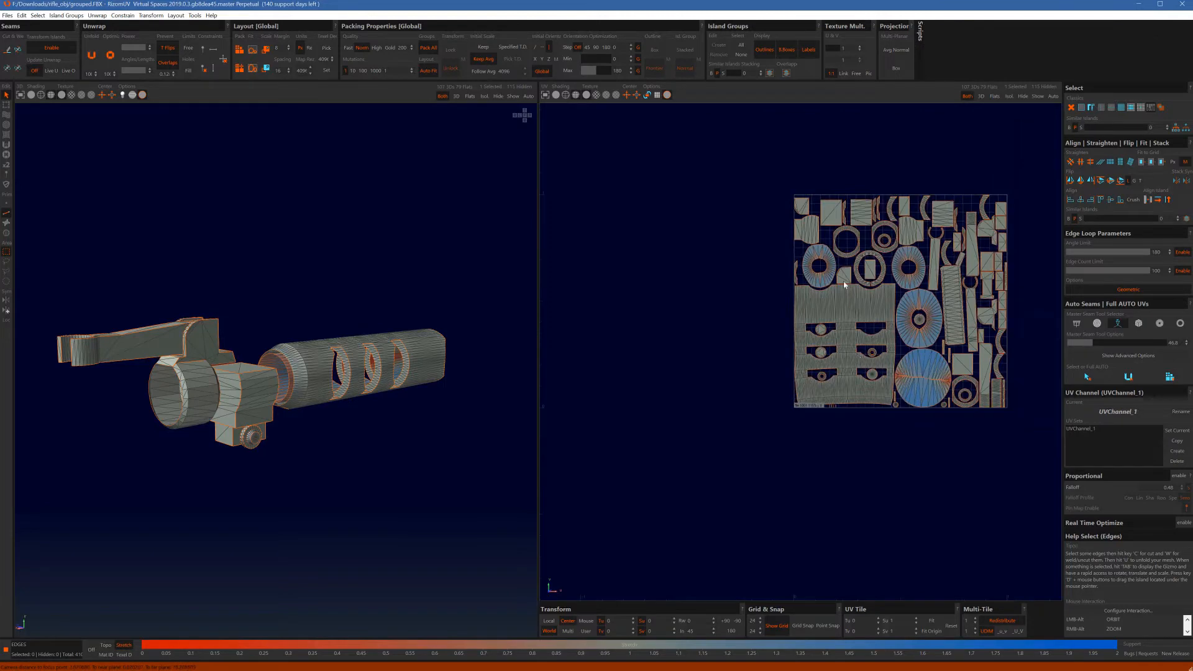
scroll(844, 284, up, 8)
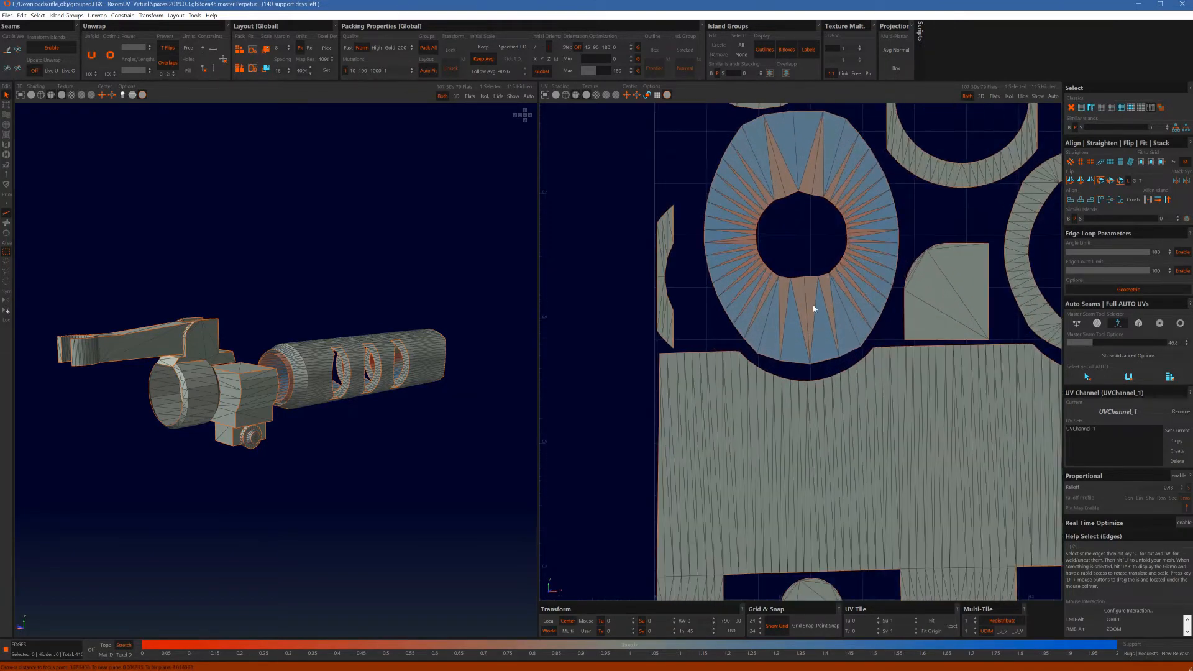
click(806, 322)
key(c)
click(807, 323)
scroll(855, 308, down, 5)
alt+middle_drag(887, 351, 782, 310)
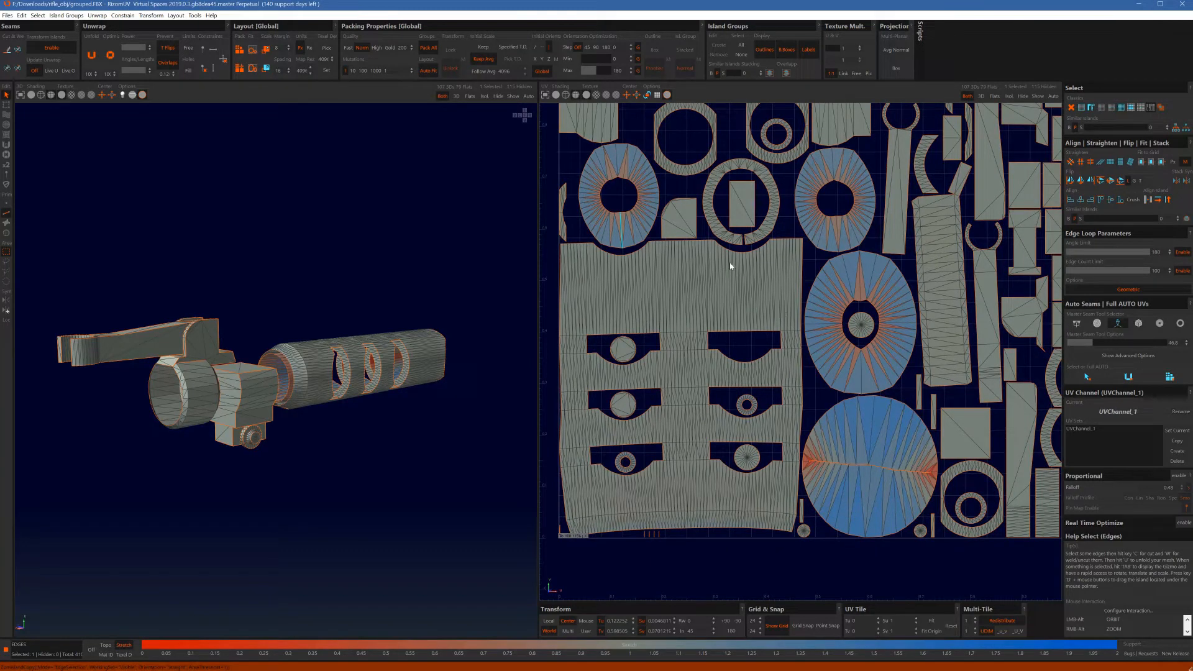
key(c)
Step: Cut one edge across each of the two large stretched oval islands beside the slotted sheet
click(861, 379)
key(c)
click(870, 494)
key(c)
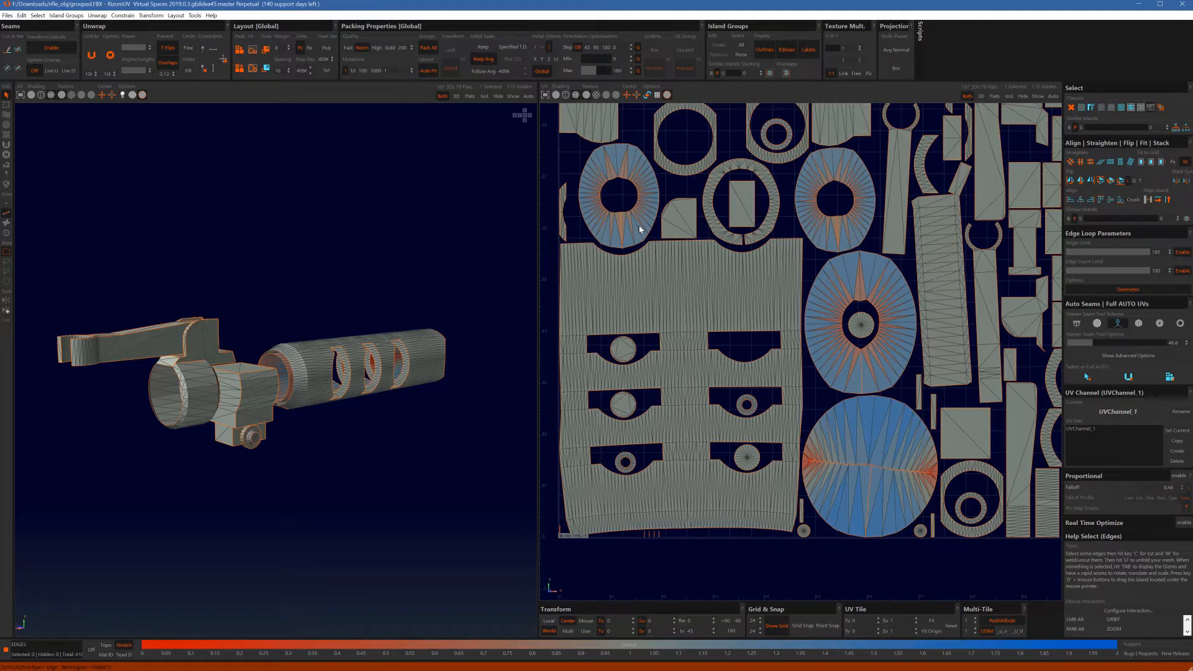
Step: Unfold the cut ring and oval islands into strips
key(u)
key(u)
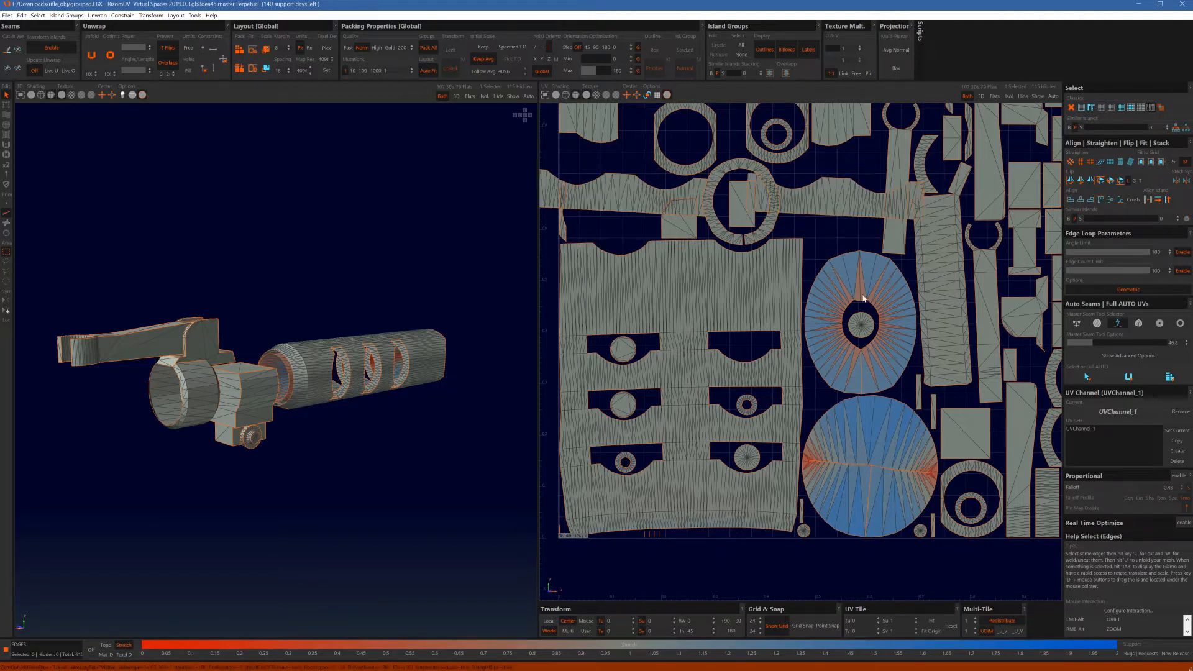
key(u)
key(u)
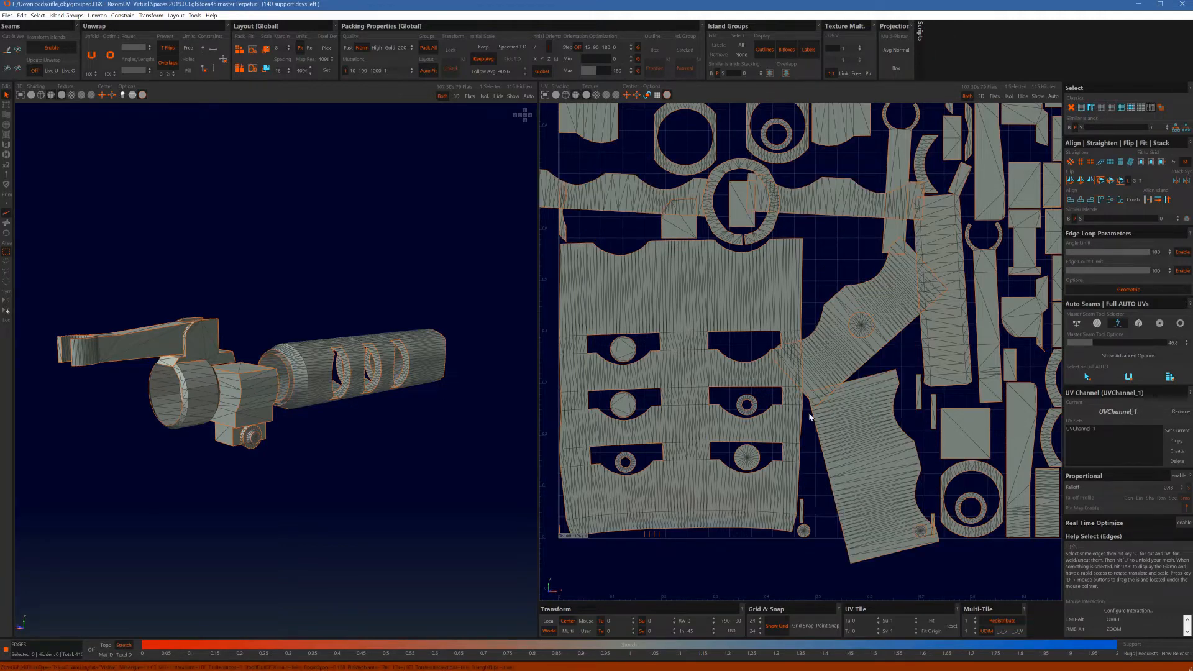
Step: Join the small slot-wall pieces to the end and middle raised edges of the wavy strip above the slotted sheet
alt+middle_drag(707, 292, 766, 345)
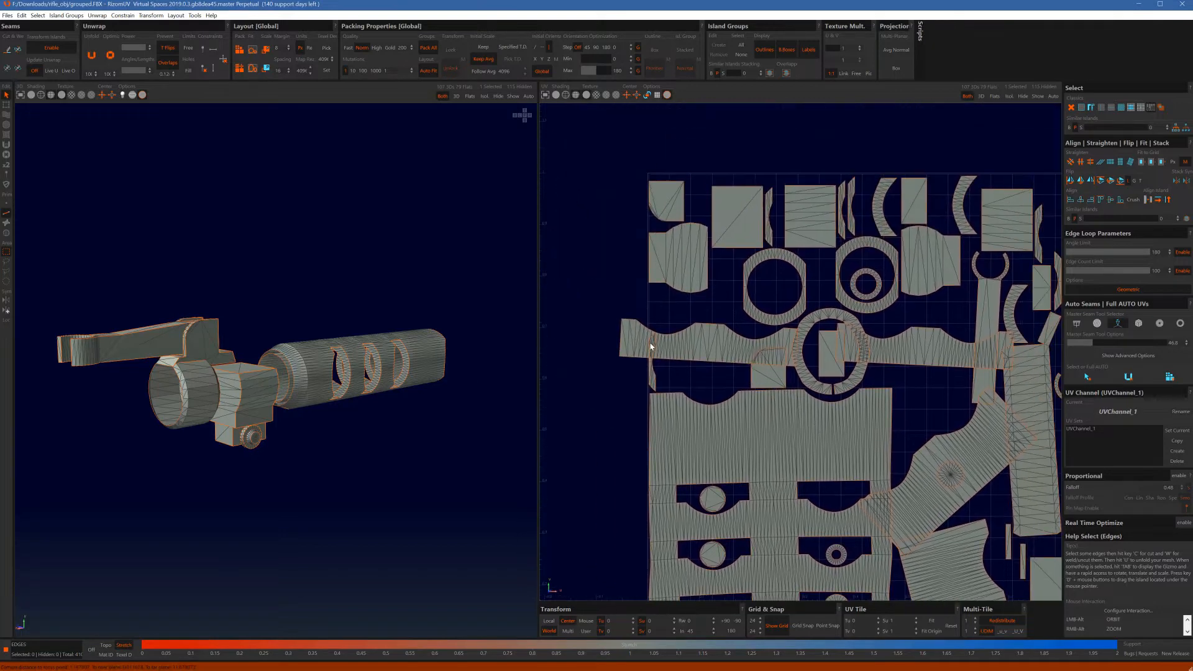
scroll(631, 323, up, 5)
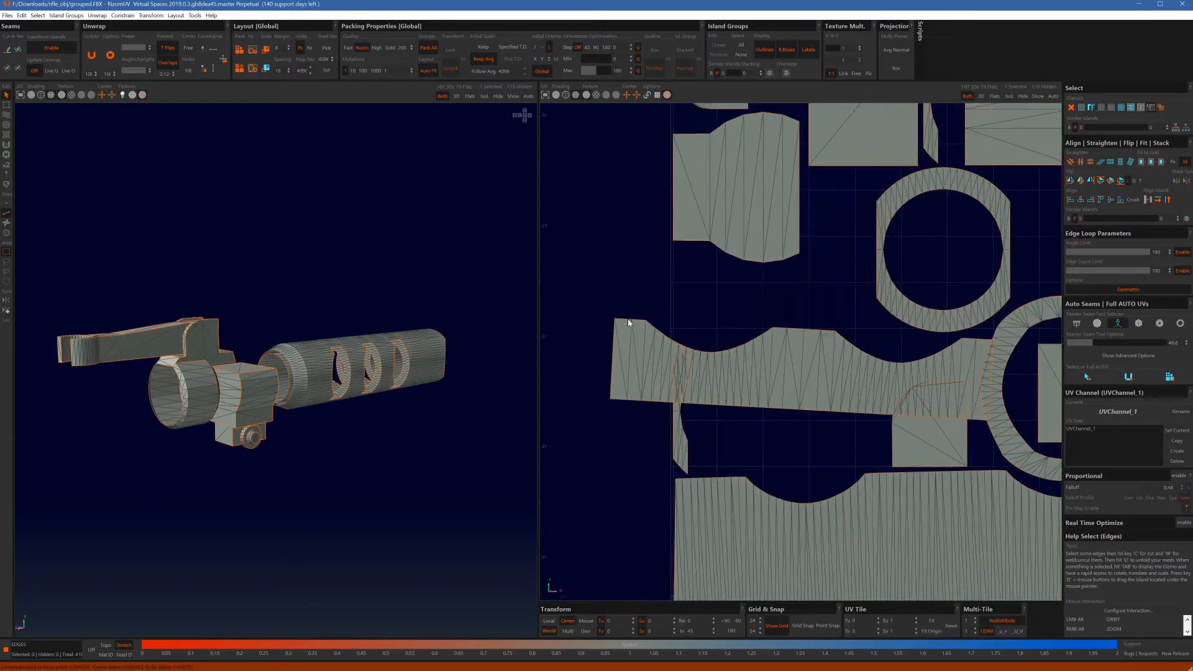
click(640, 318)
scroll(652, 326, down, 5)
key(c)
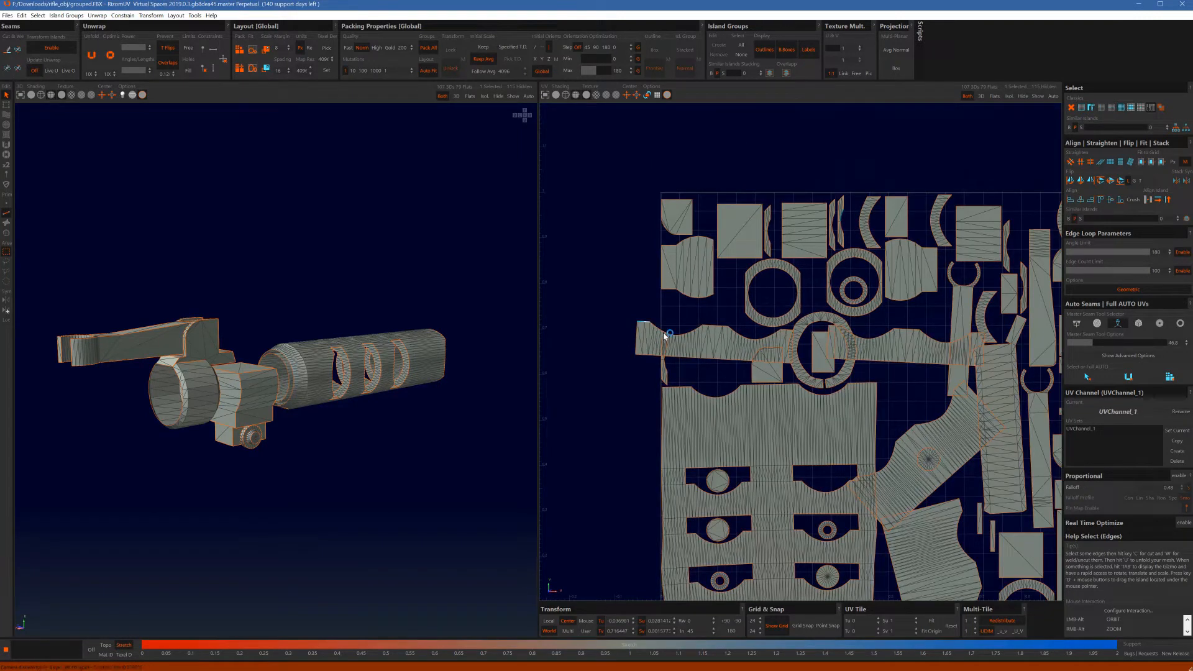
click(706, 327)
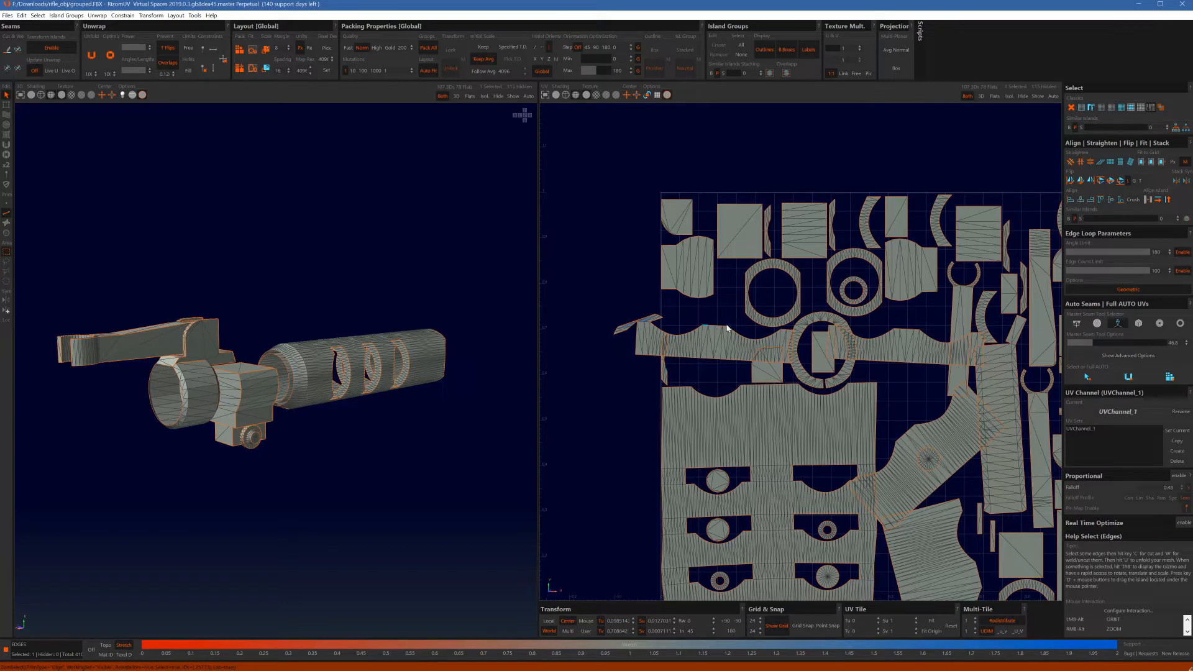
key(c)
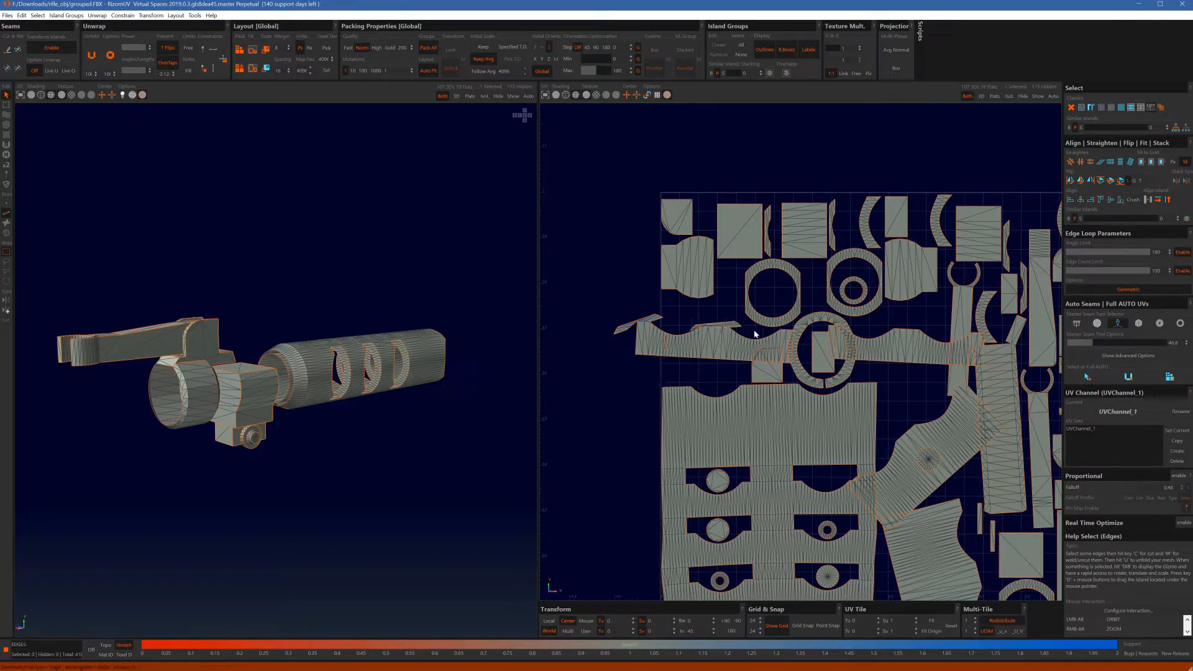
Step: Try joining another slot-wall piece to the wavy strip's remaining raised edge and unfolding it, and undo the result
click(786, 332)
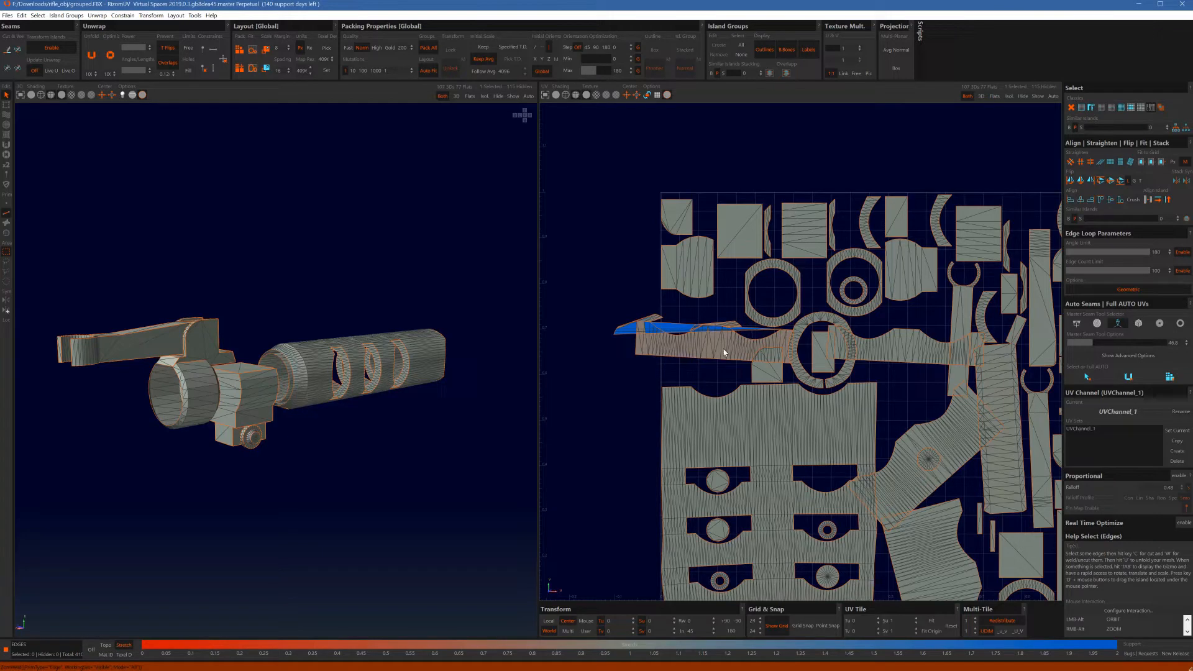
key(u)
scroll(715, 334, up, 5)
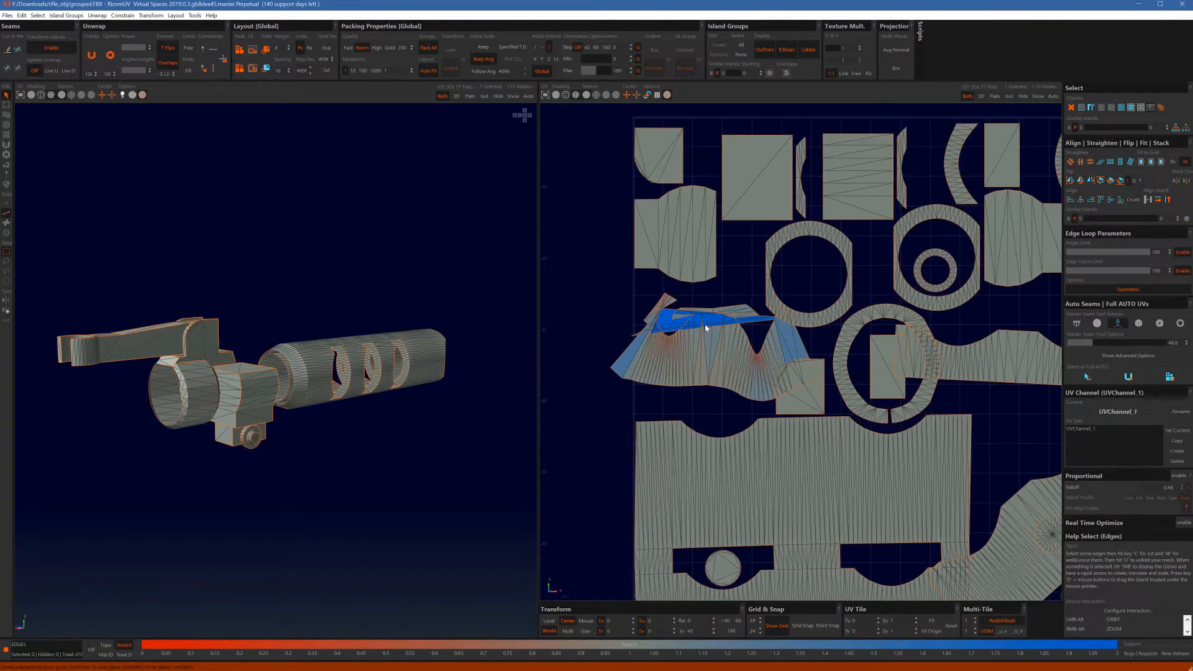
key(ctrl+z)
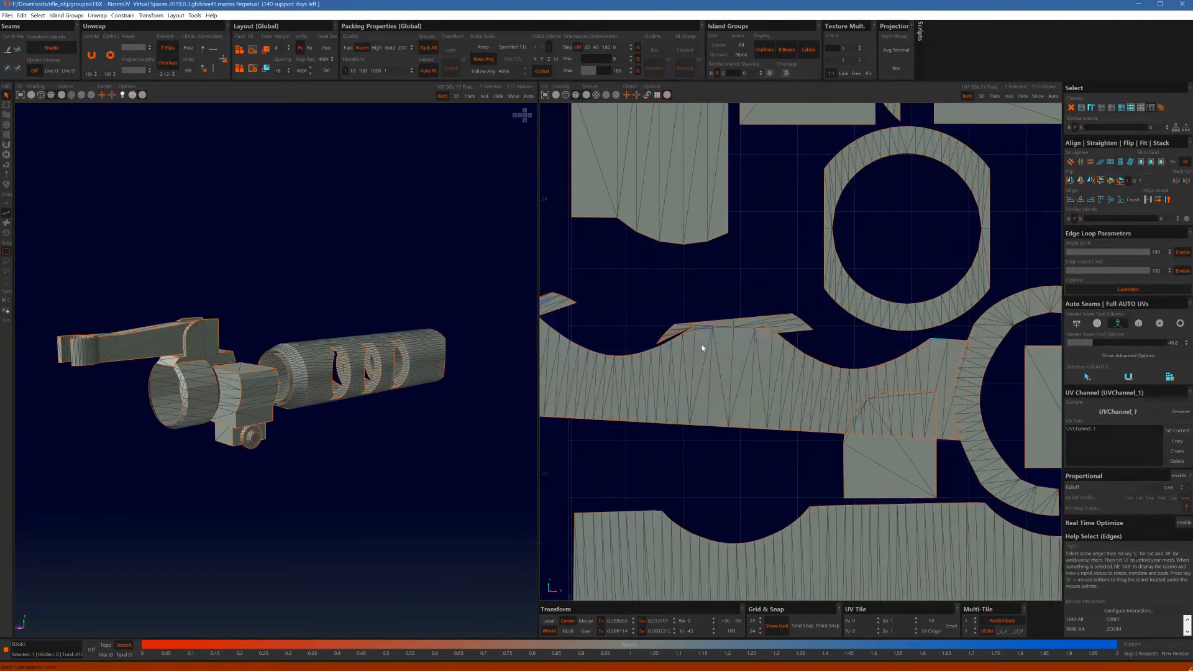
Step: Inspect the overlap beneath the wavy strip's middle flap, selecting the curved edges around the gap to check them
scroll(687, 337, up, 4)
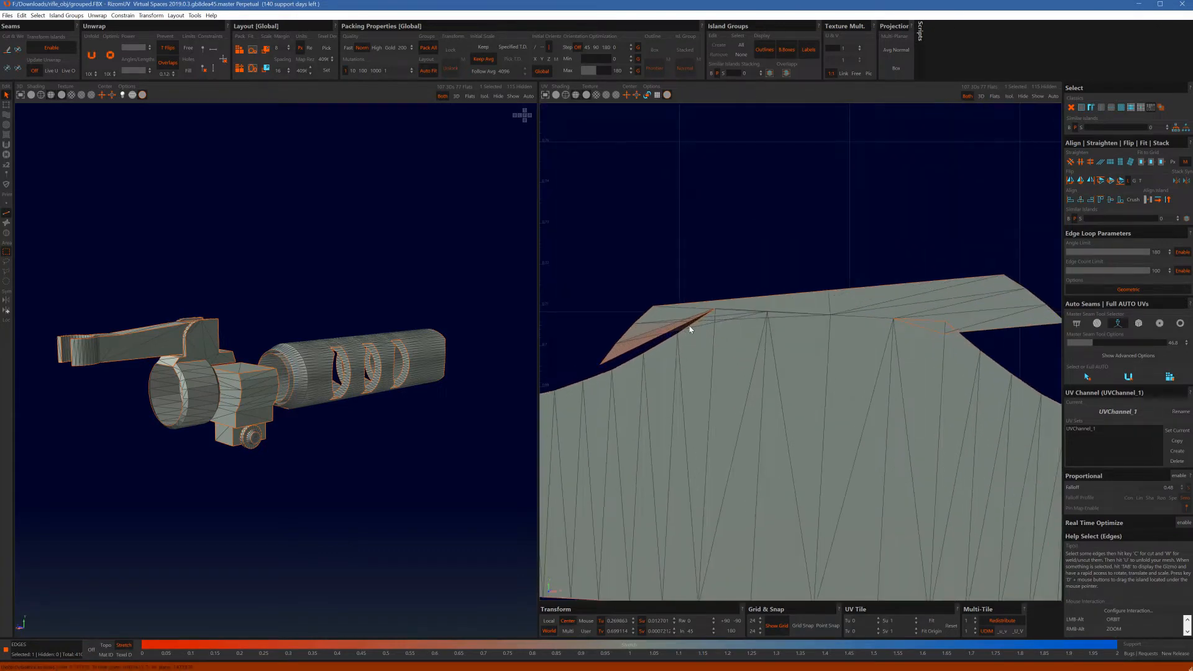
scroll(691, 330, up, 4)
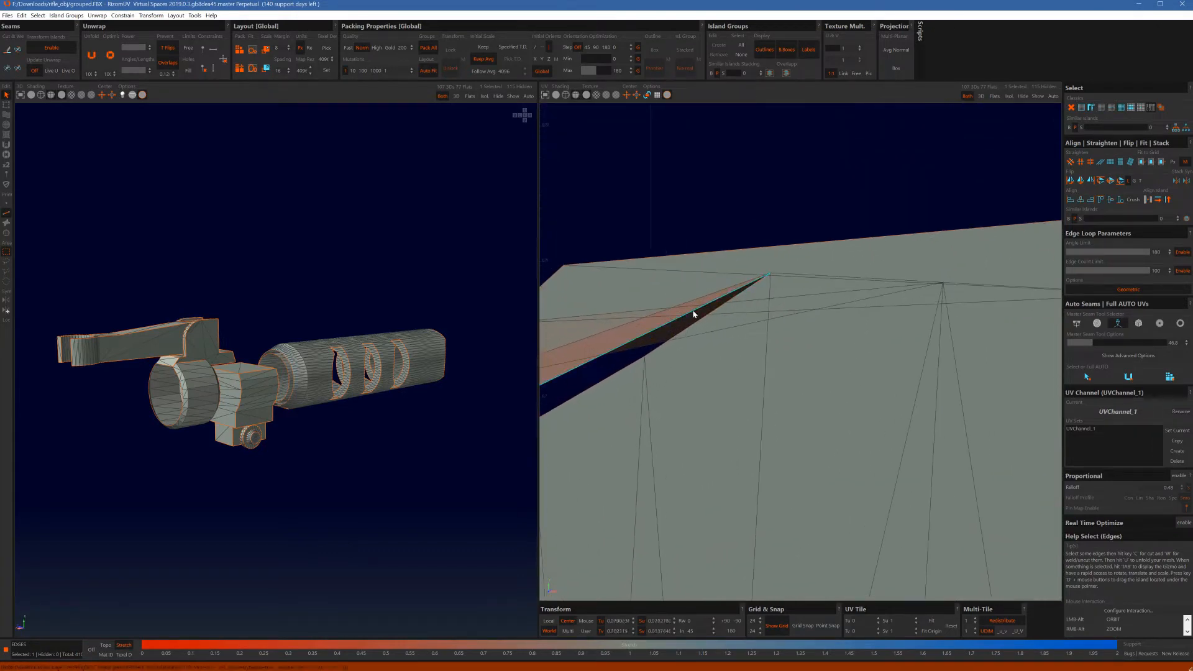
double_click(694, 314)
scroll(689, 317, down, 5)
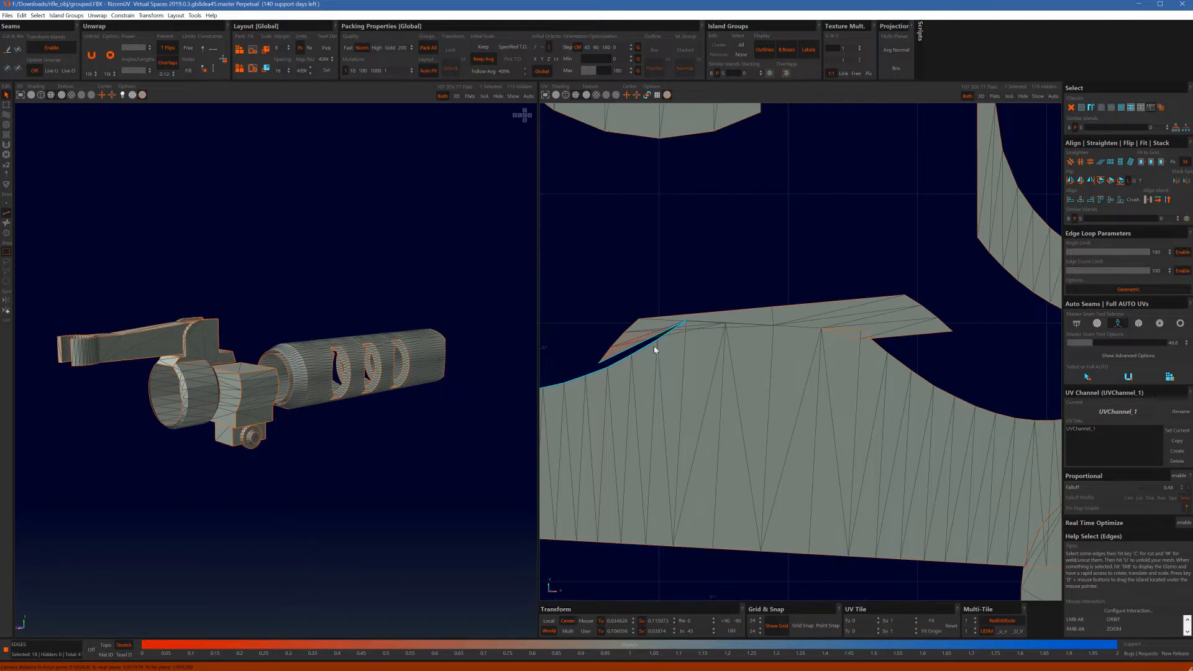
click(614, 363)
scroll(619, 362, down, 4)
scroll(628, 357, up, 6)
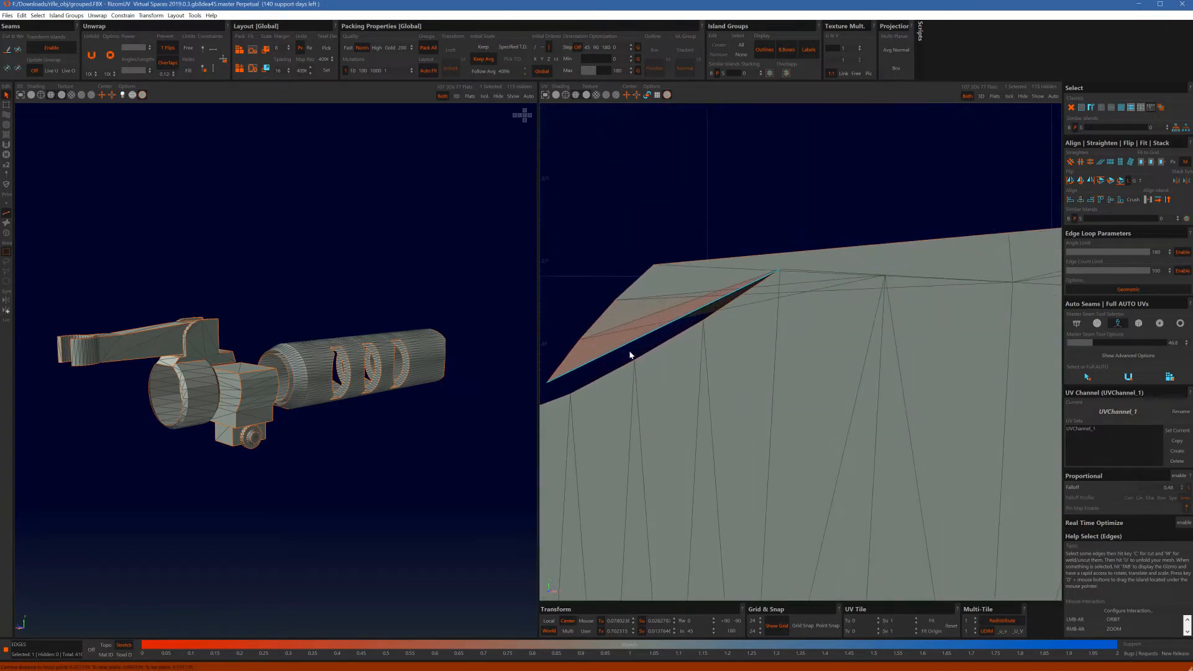
scroll(632, 348, down, 8)
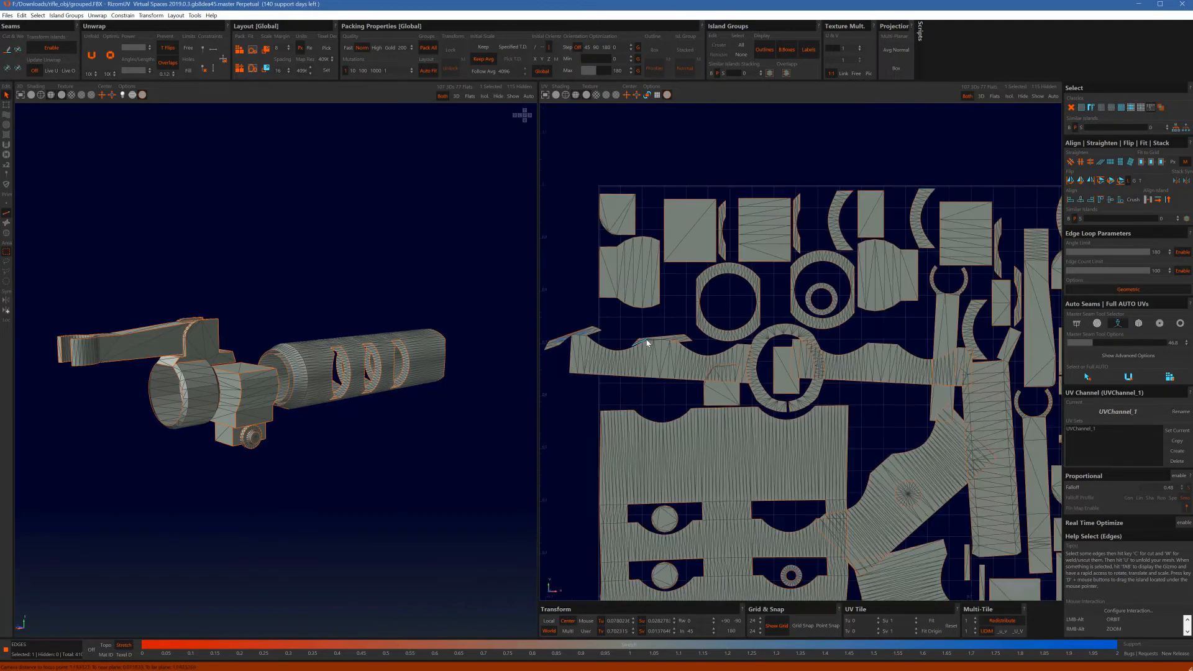
Step: Hide the large slotted sheet island that forms the muzzle brake's outer shell
scroll(647, 342, down, 3)
alt+middle_drag(761, 381, 758, 339)
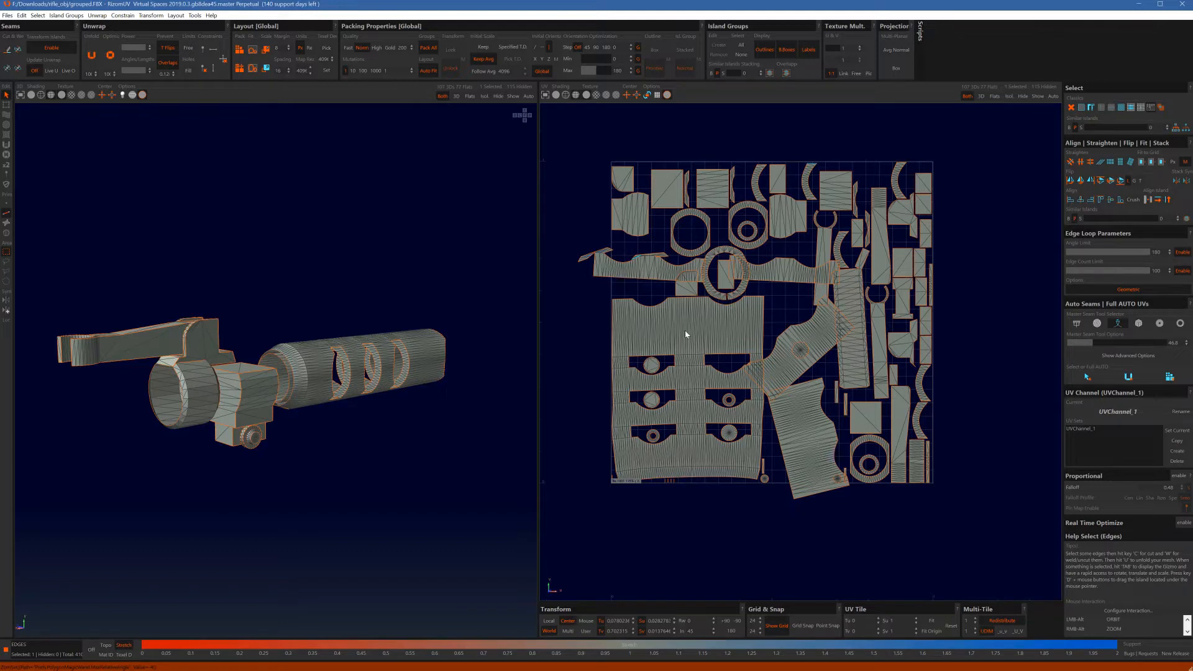
key(h)
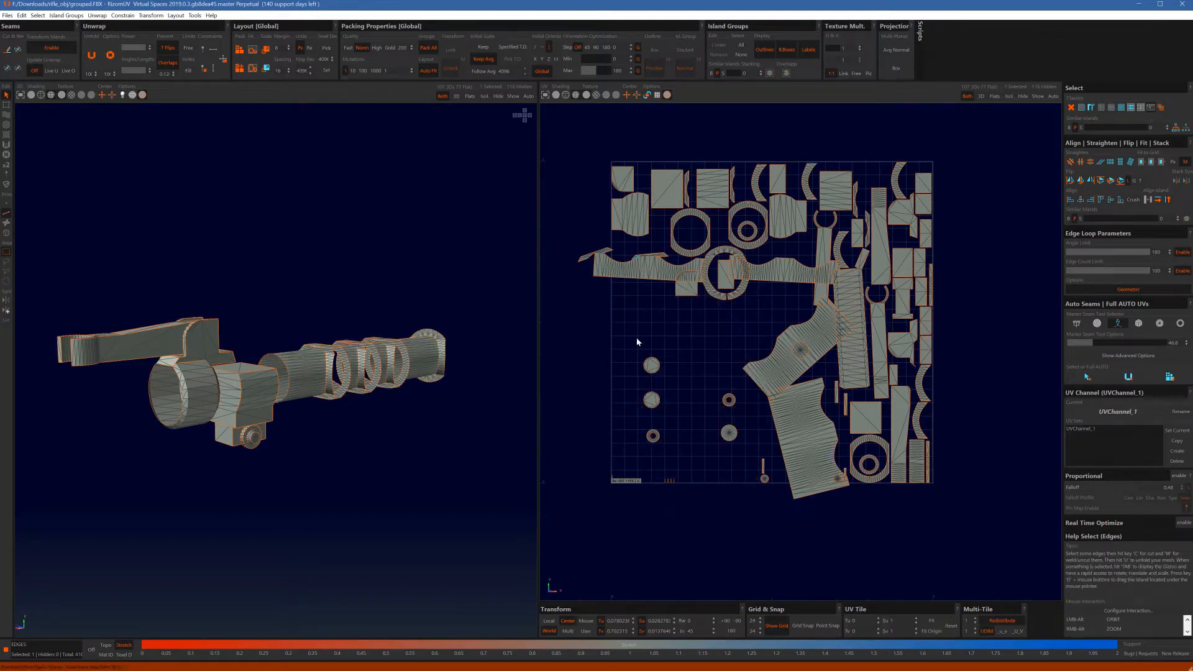
Step: Inspect the muzzle brake's exposed bore sections and slot walls up close in the 3D view
scroll(350, 373, up, 5)
alt+drag(350, 372, 299, 367)
scroll(354, 400, up, 4)
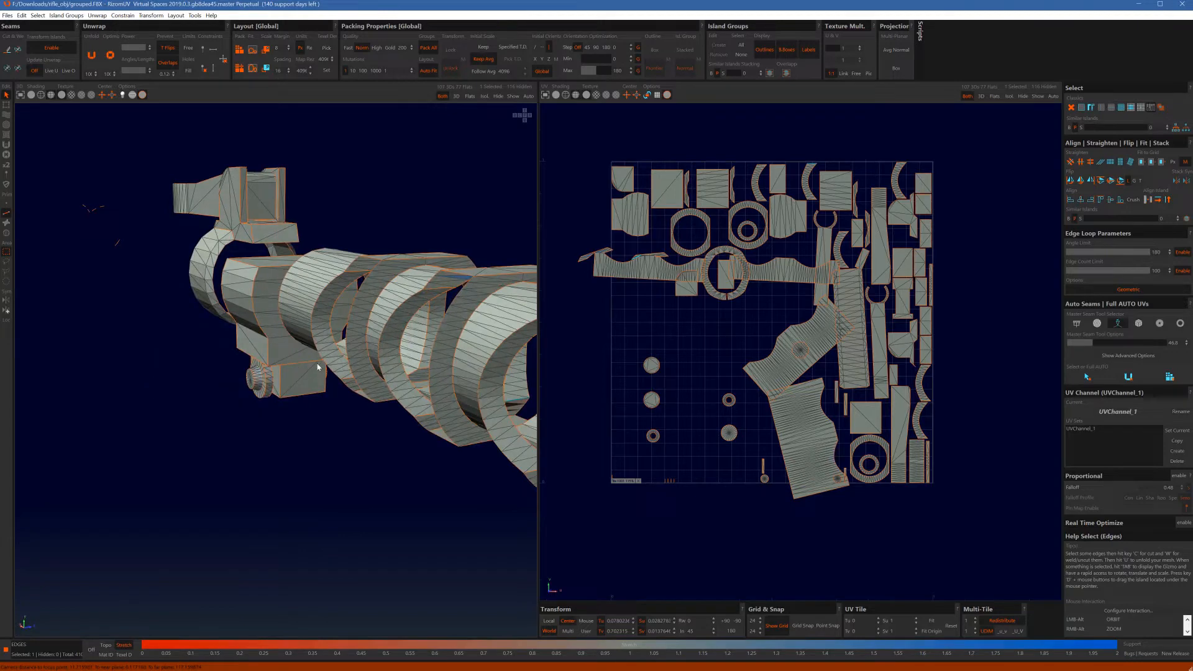
scroll(361, 330, up, 5)
scroll(366, 333, up, 3)
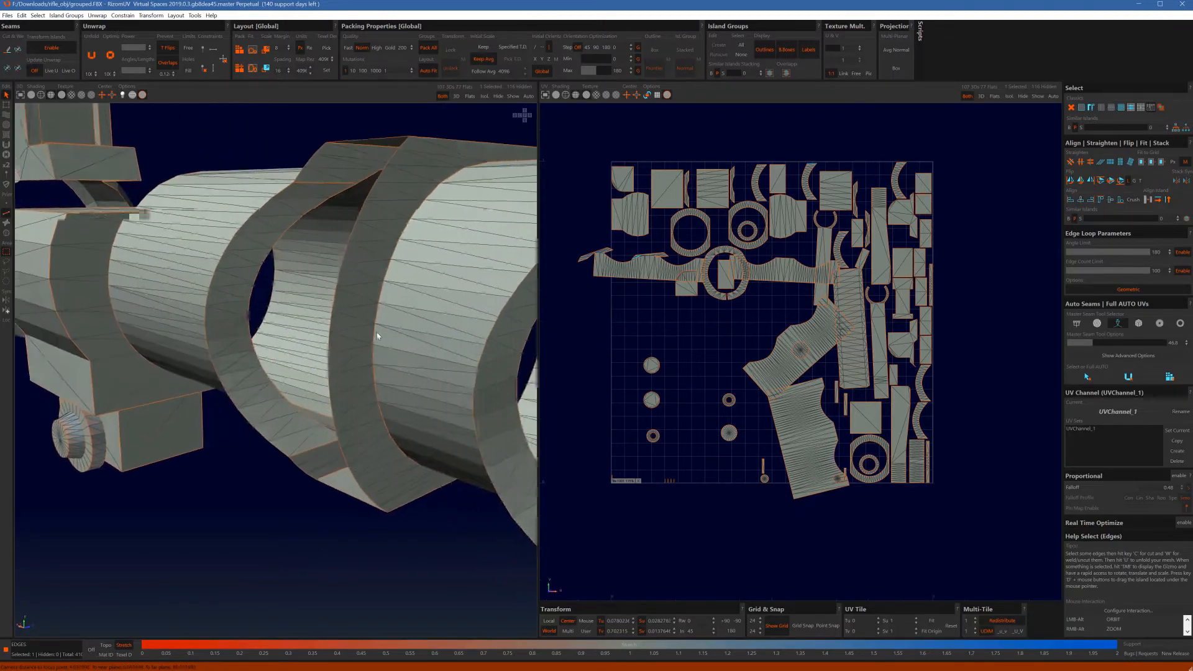